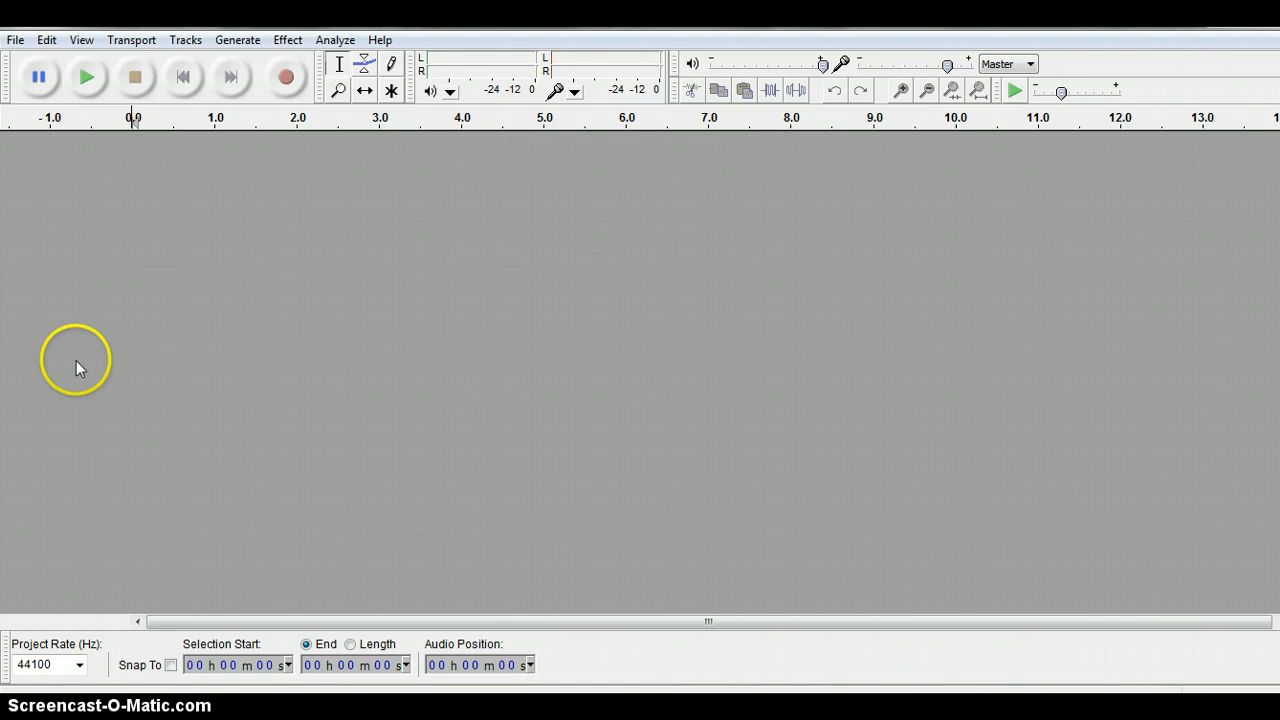
Step: Open the audio file eq1 from the Section 5 folder inside Spring Block 4 2014
{"action": "left_click", "coordinate": [16, 42]}
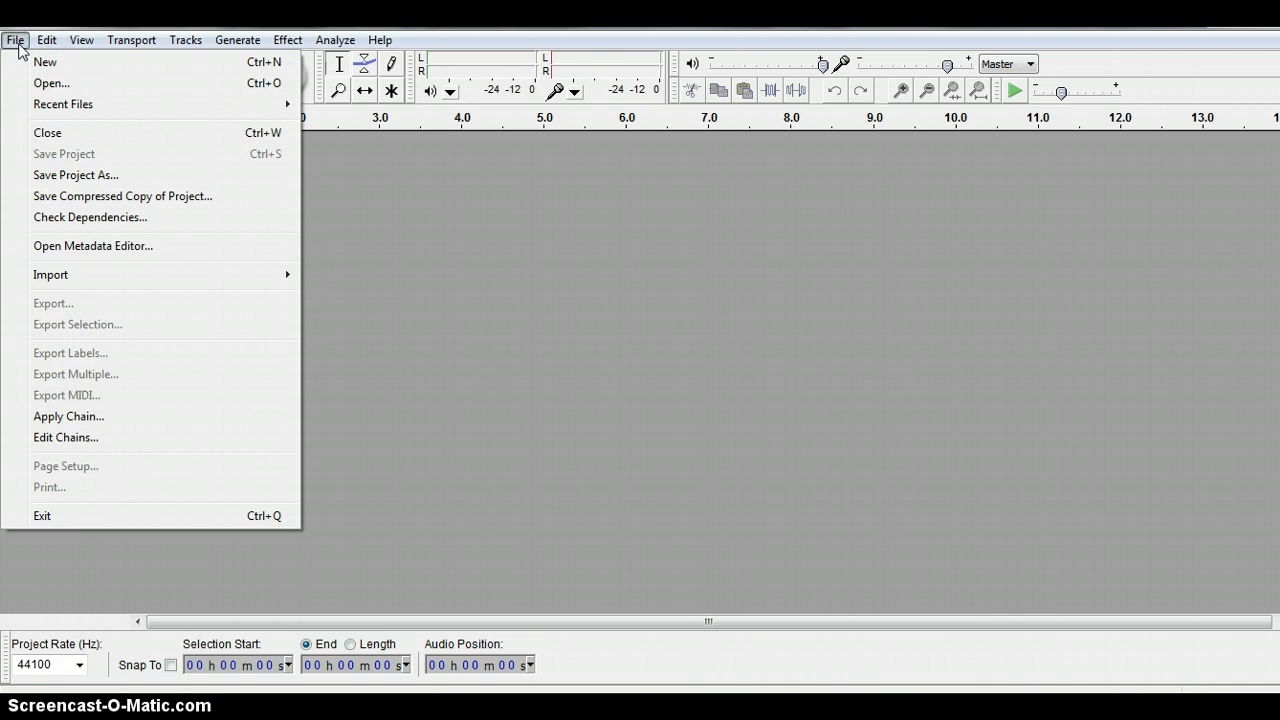
{"action": "left_click", "coordinate": [40, 84]}
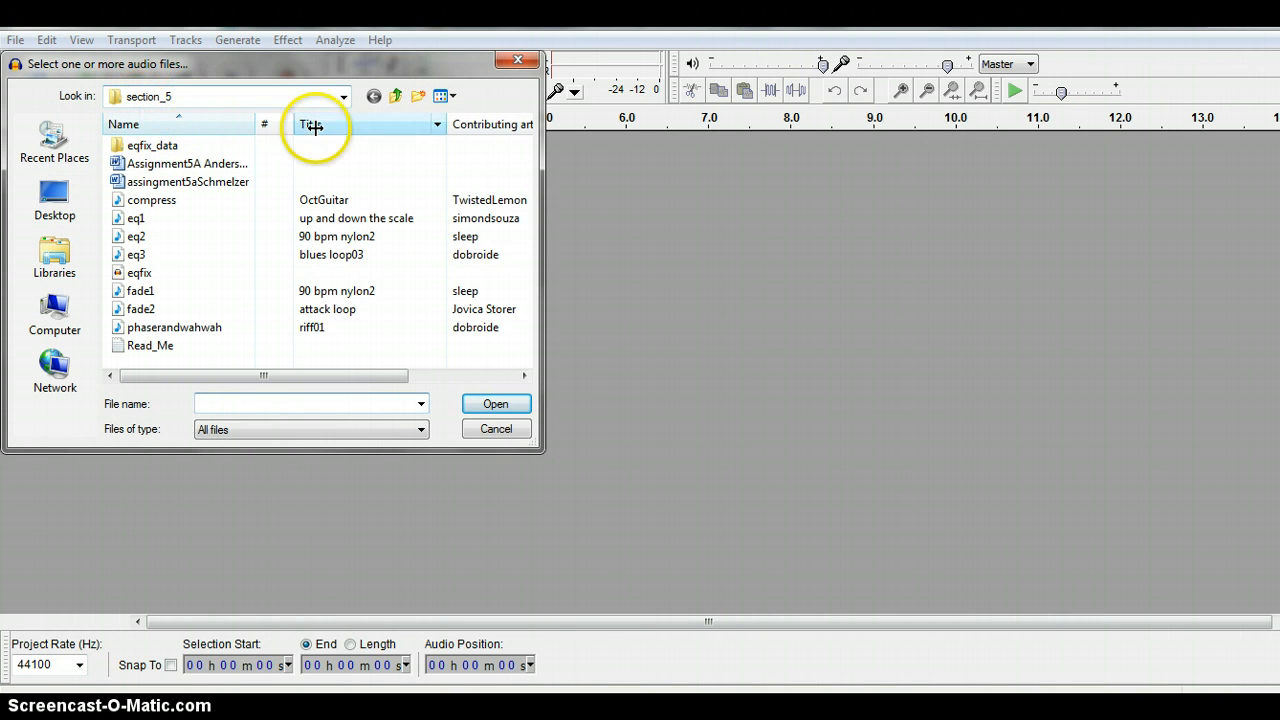
{"action": "left_click", "coordinate": [395, 97]}
{"action": "left_click", "coordinate": [395, 97]}
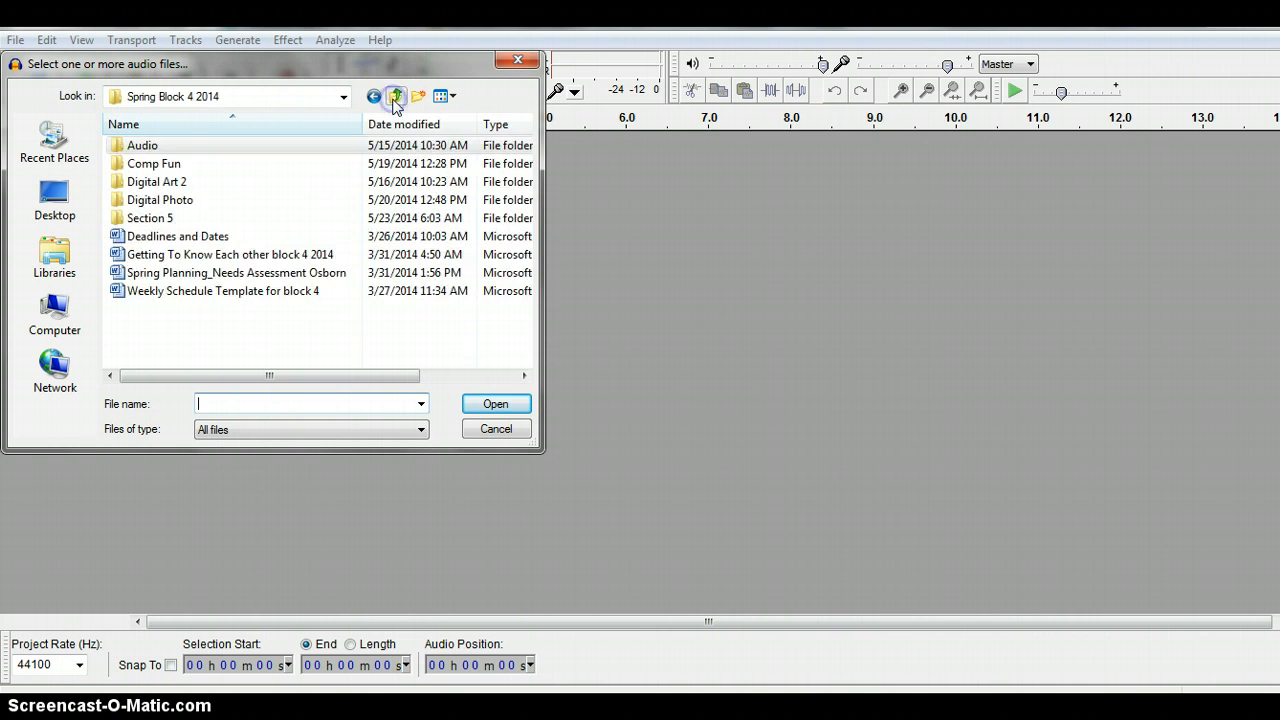
{"action": "left_click", "coordinate": [395, 97]}
{"action": "left_click", "coordinate": [400, 98]}
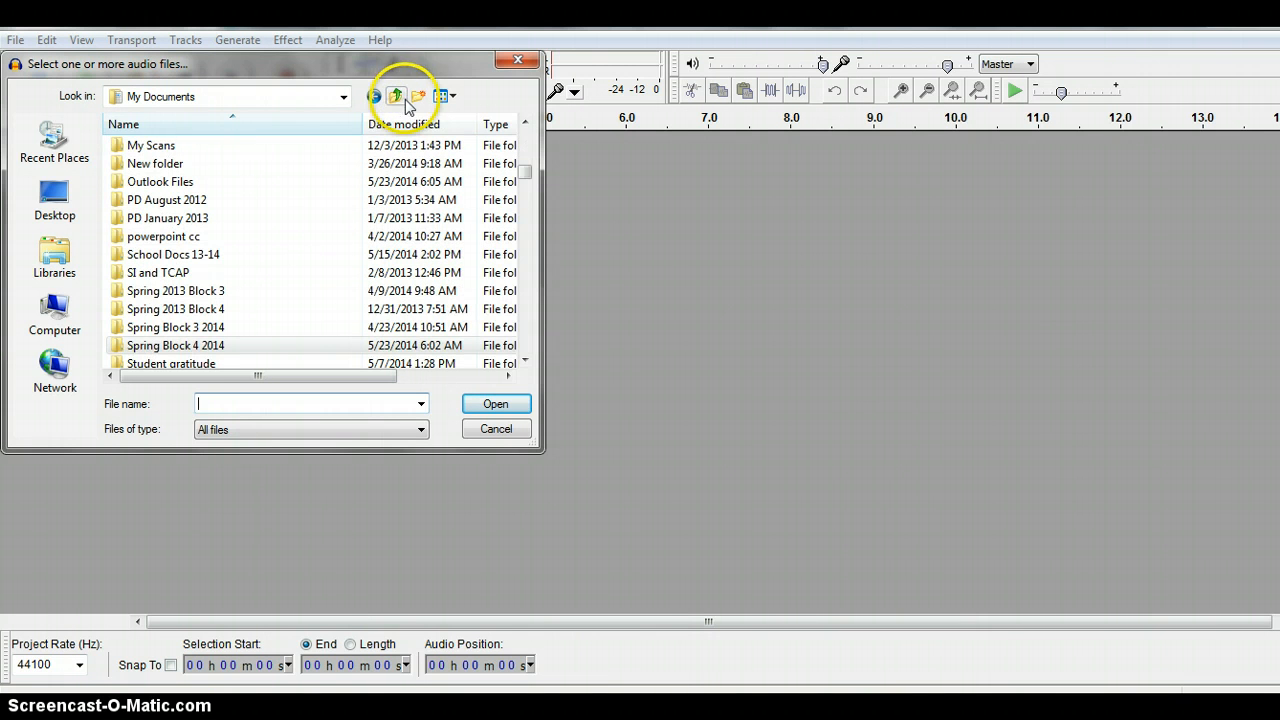
{"action": "double_click", "coordinate": [197, 350]}
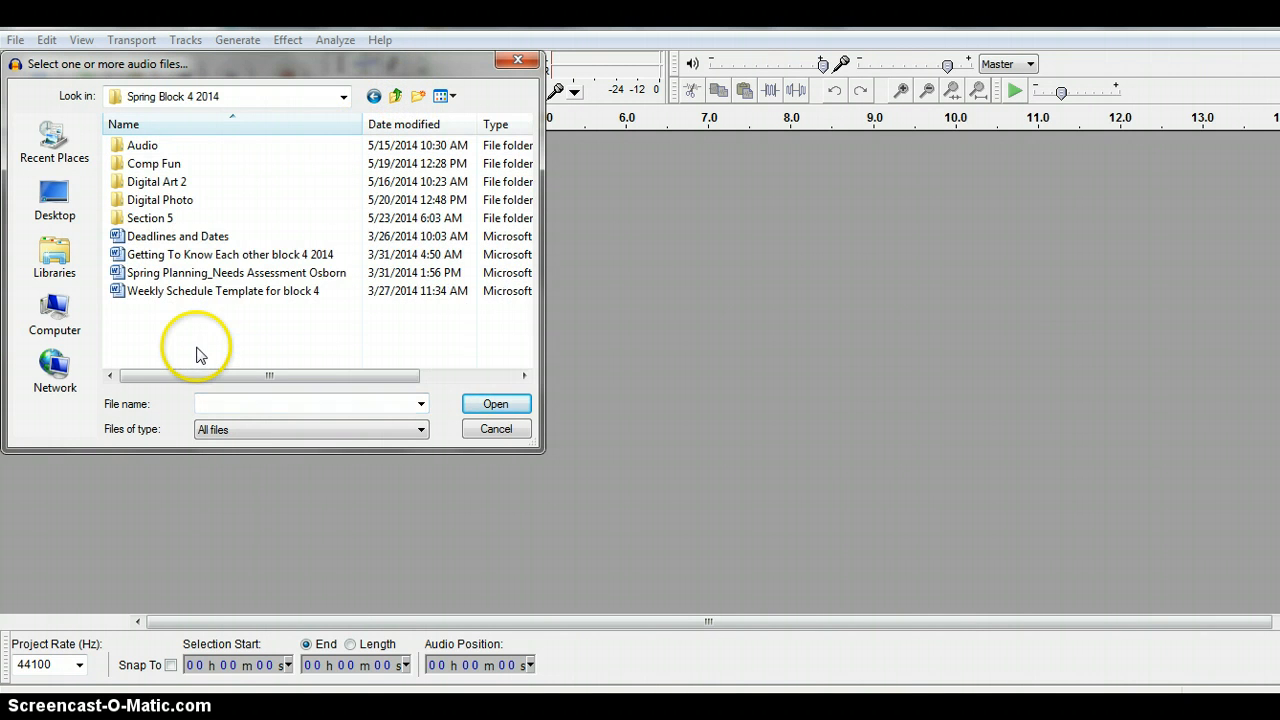
{"action": "double_click", "coordinate": [158, 219]}
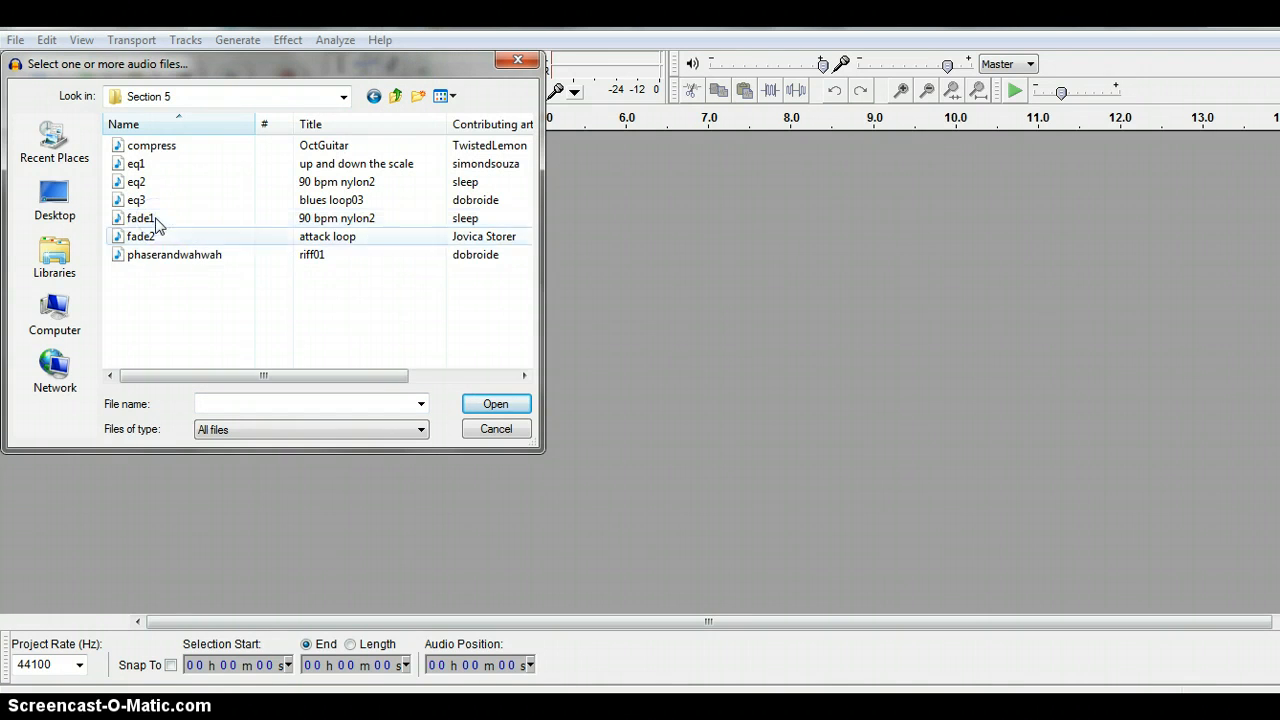
{"action": "left_click", "coordinate": [171, 301]}
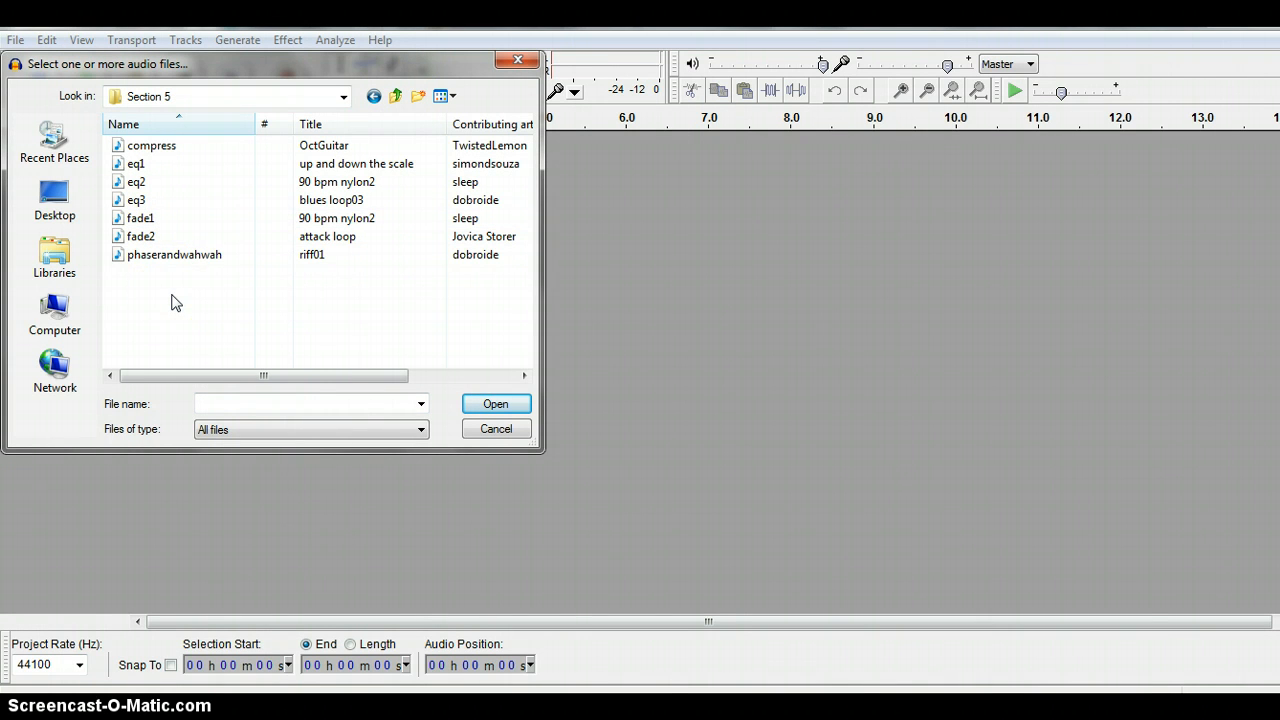
{"action": "double_click", "coordinate": [152, 170]}
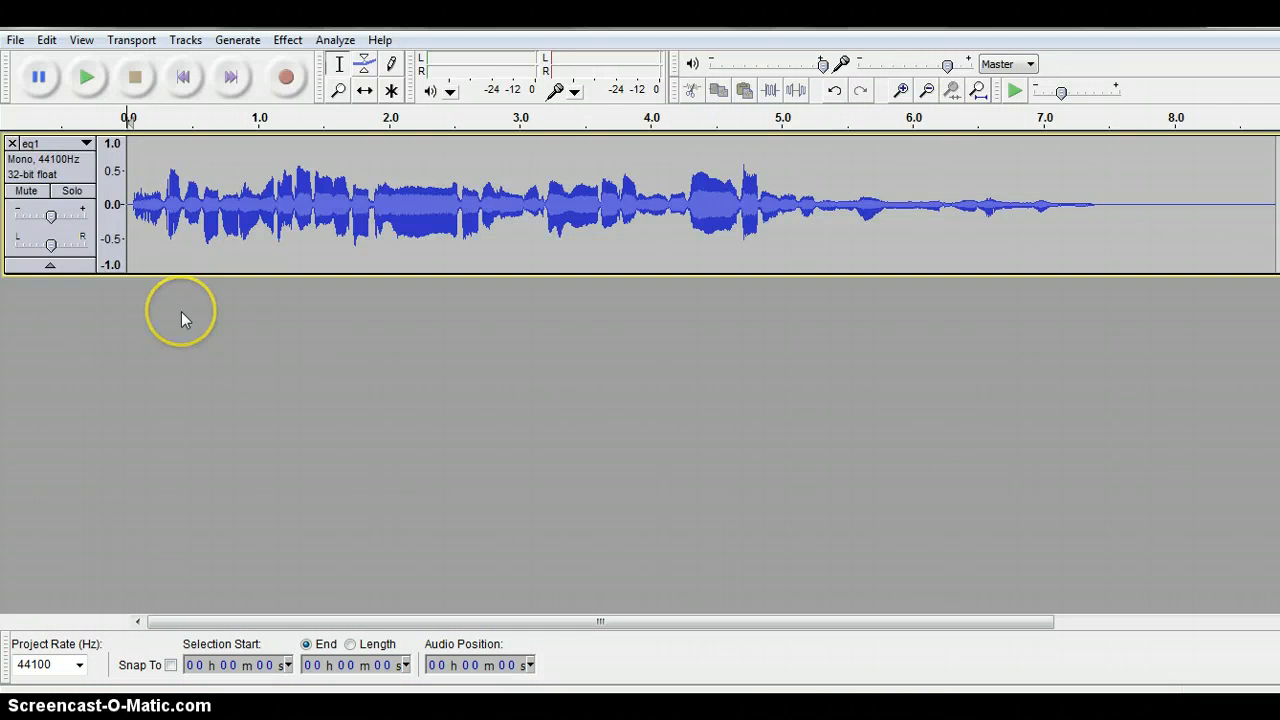
Step: Play the eq1 track, and open the Equalization effect for it with the graphic EQ curve reset to flat
{"action": "left_click", "coordinate": [87, 78]}
{"action": "left_click", "coordinate": [288, 40]}
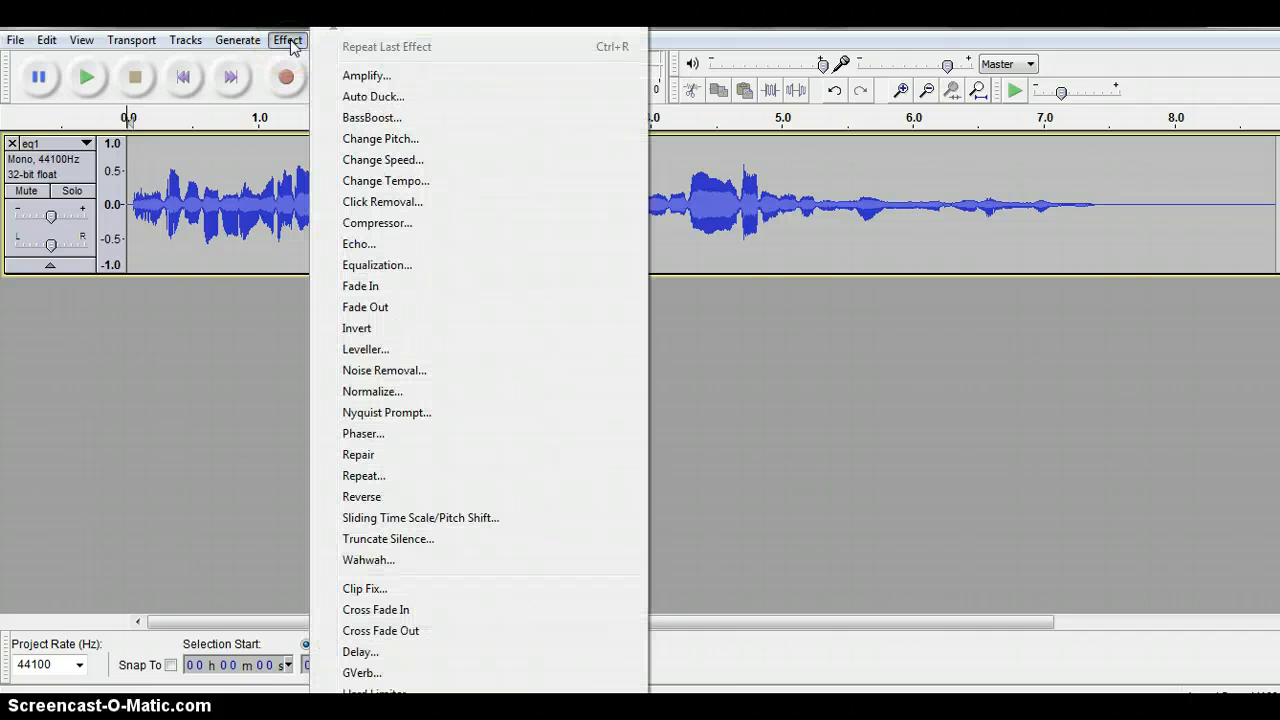
{"action": "left_click", "coordinate": [369, 262]}
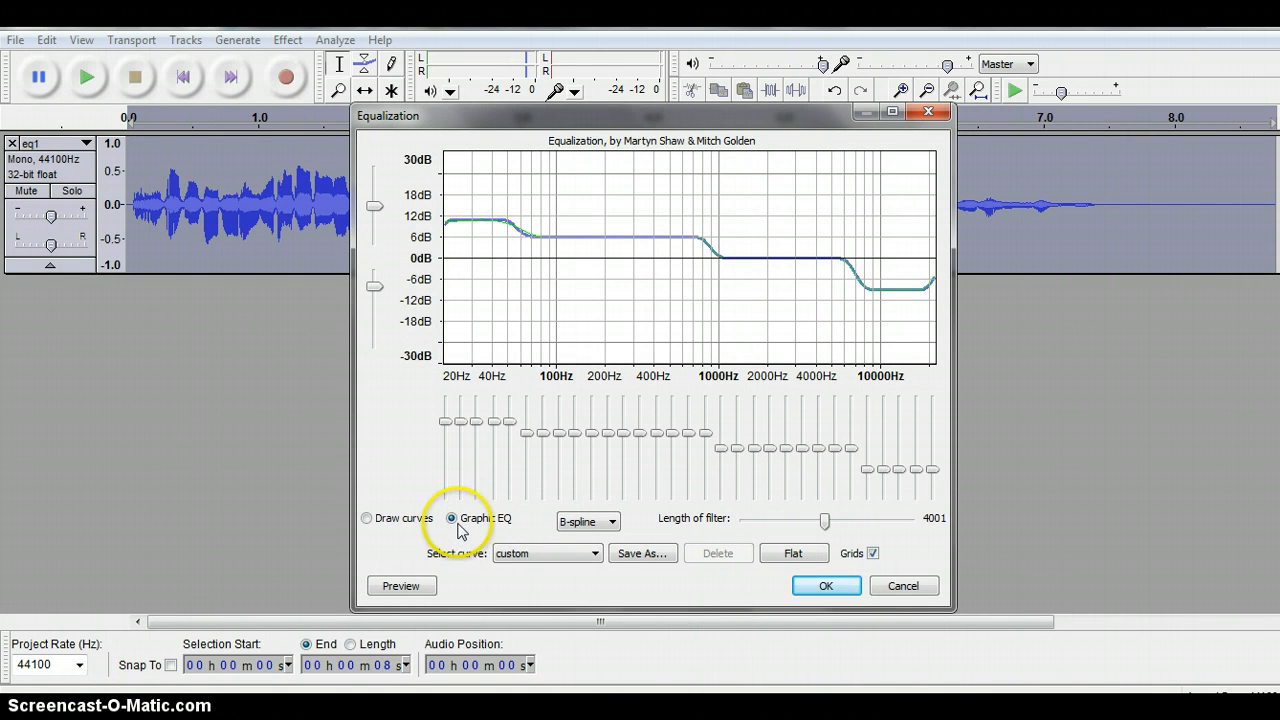
{"action": "left_click", "coordinate": [795, 556]}
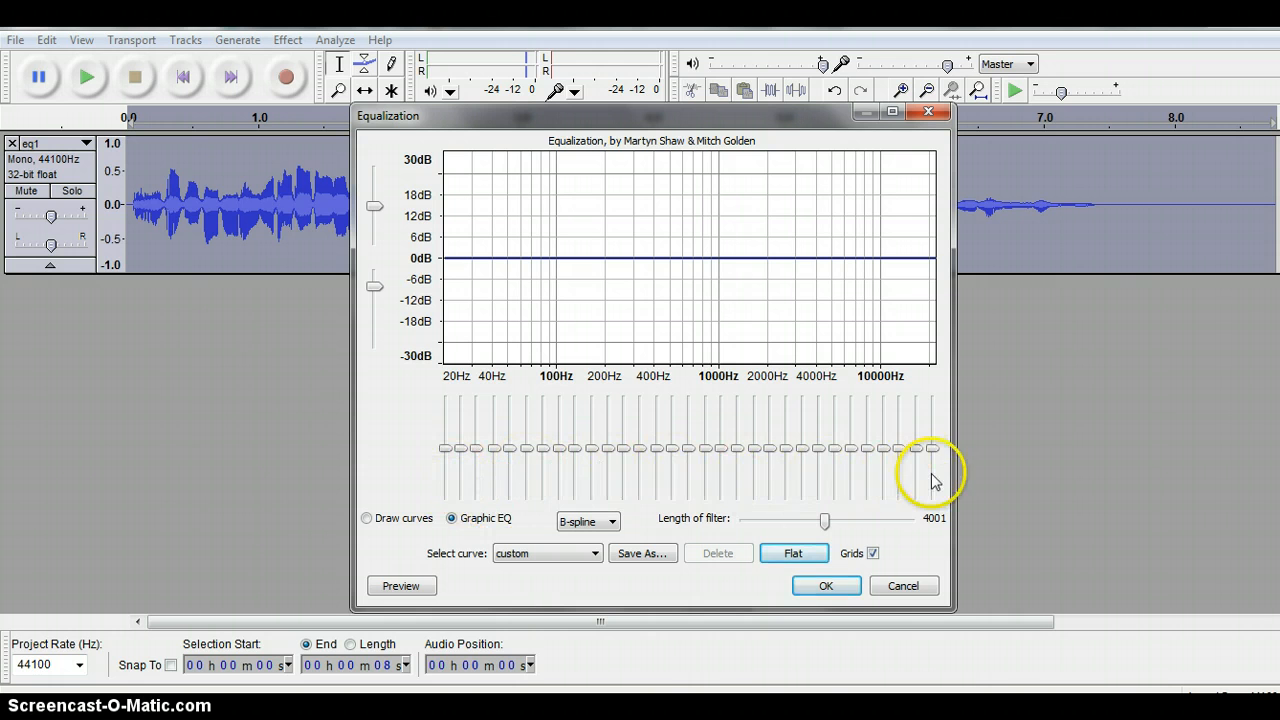
Step: Raise the five lowest graphic EQ bands, from 20 Hz to 50 Hz, to 11 dB
{"action": "mouse_move", "coordinate": [931, 472]}
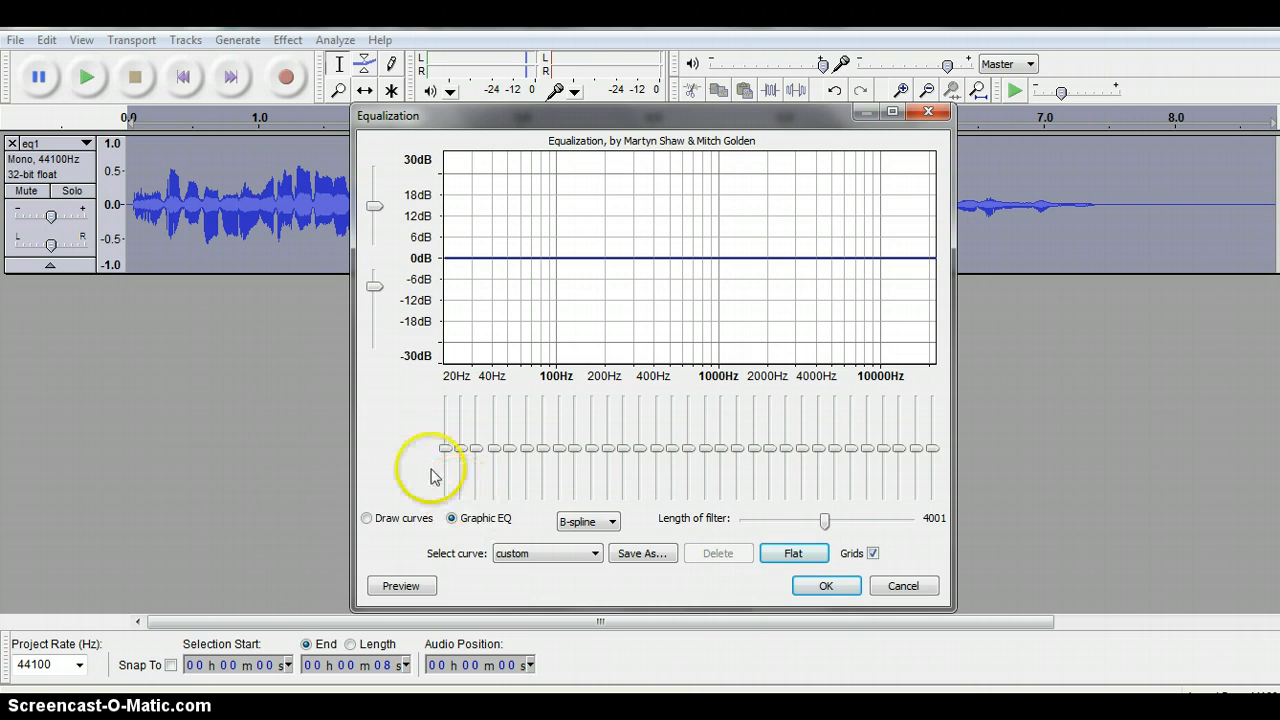
{"action": "mouse_move", "coordinate": [447, 455]}
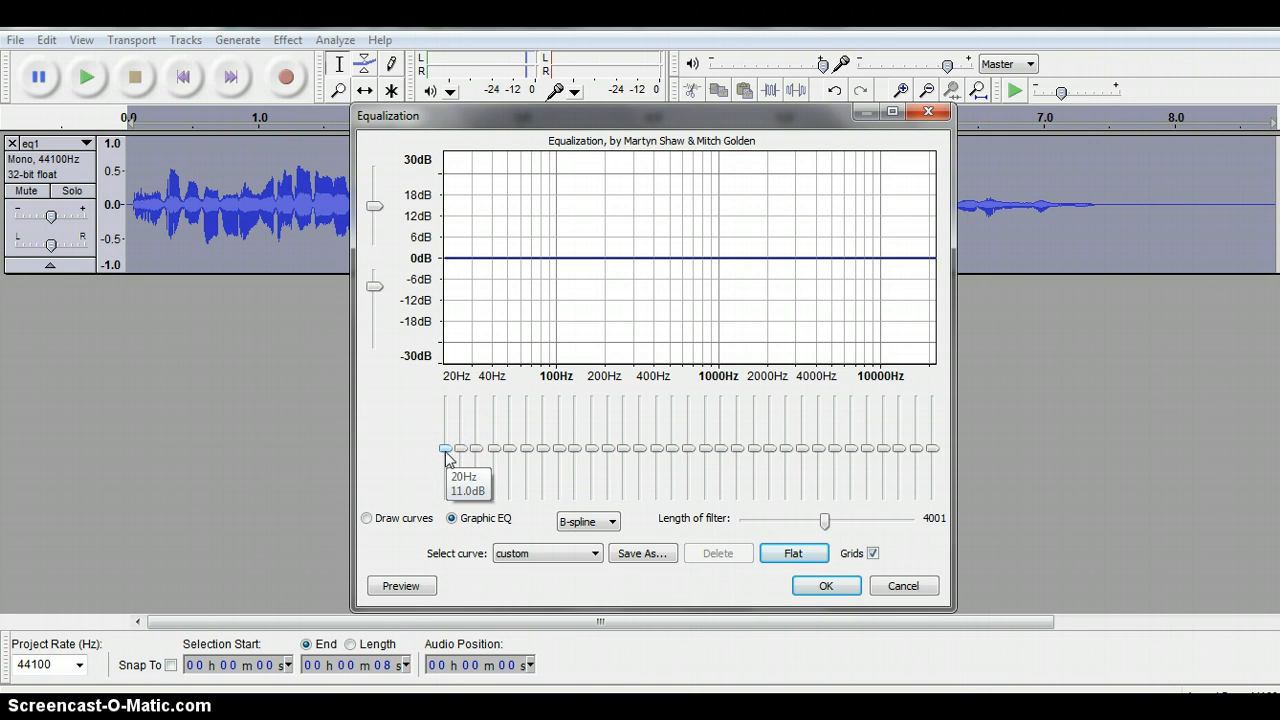
{"action": "left_click_drag", "start_coordinate": [446, 451], "coordinate": [446, 428]}
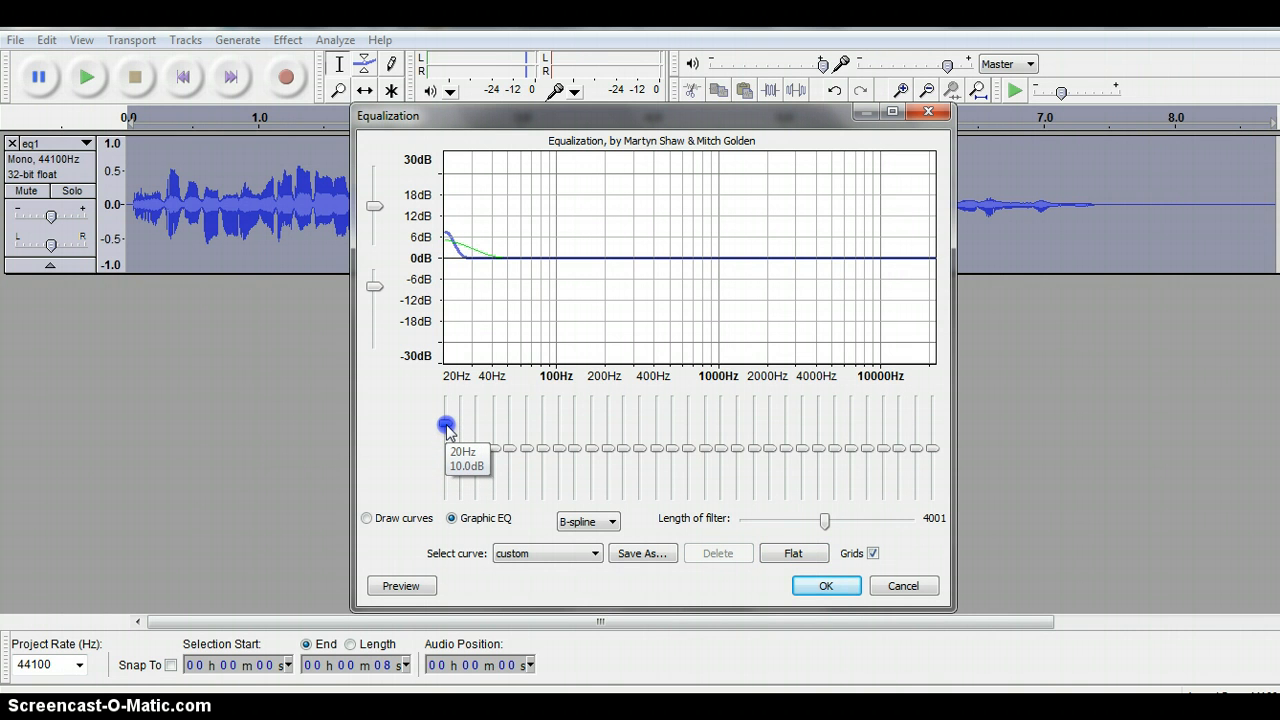
{"action": "mouse_move", "coordinate": [447, 428]}
{"action": "left_mouse_down"}
{"action": "mouse_move", "coordinate": [447, 453]}
{"action": "mouse_move", "coordinate": [447, 425]}
{"action": "left_mouse_up"}
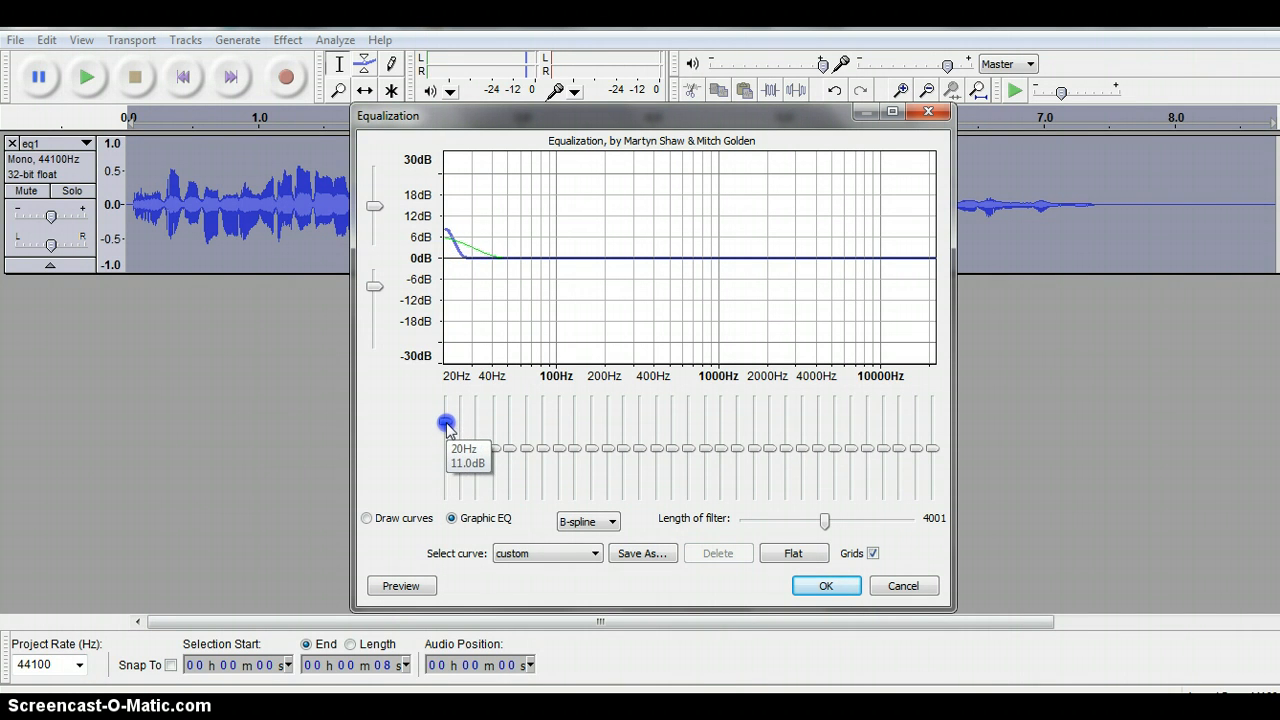
{"action": "left_click_drag", "start_coordinate": [460, 448], "coordinate": [514, 427]}
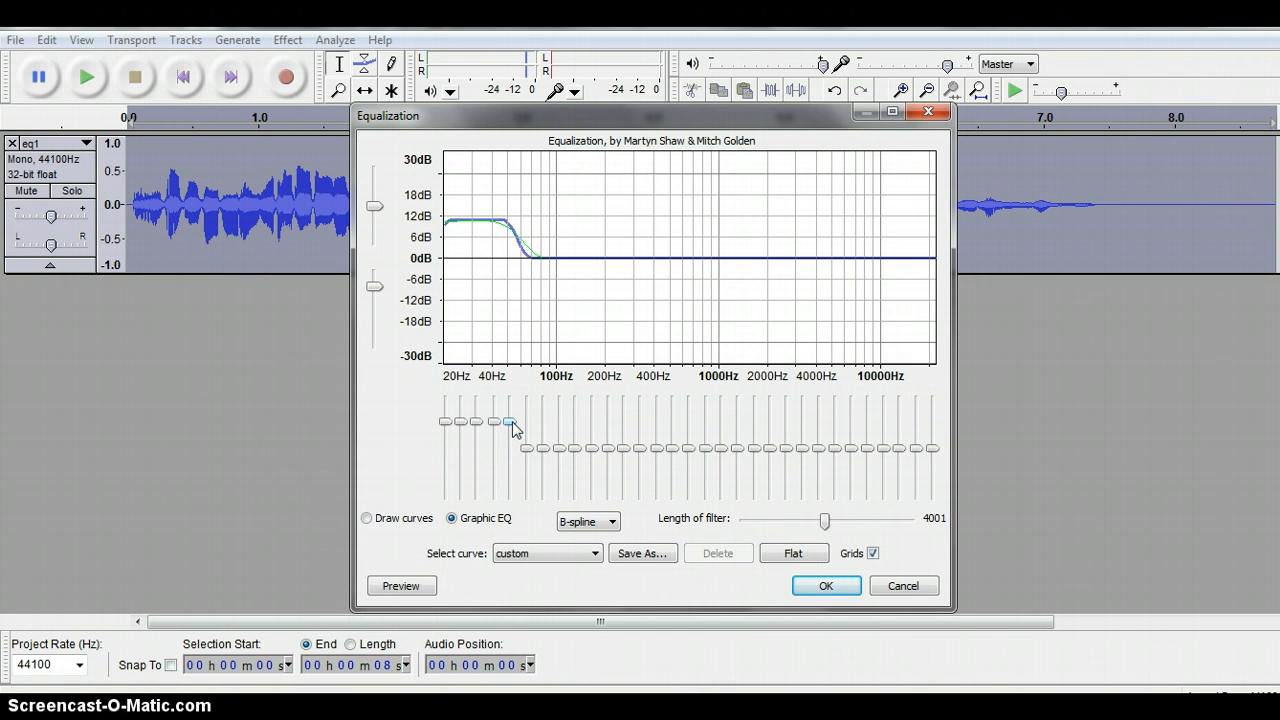
Step: Raise the graphic EQ bands from 63 Hz through 800 Hz to 6 dB
{"action": "left_click", "coordinate": [531, 448]}
{"action": "left_click_drag", "start_coordinate": [530, 446], "coordinate": [638, 436]}
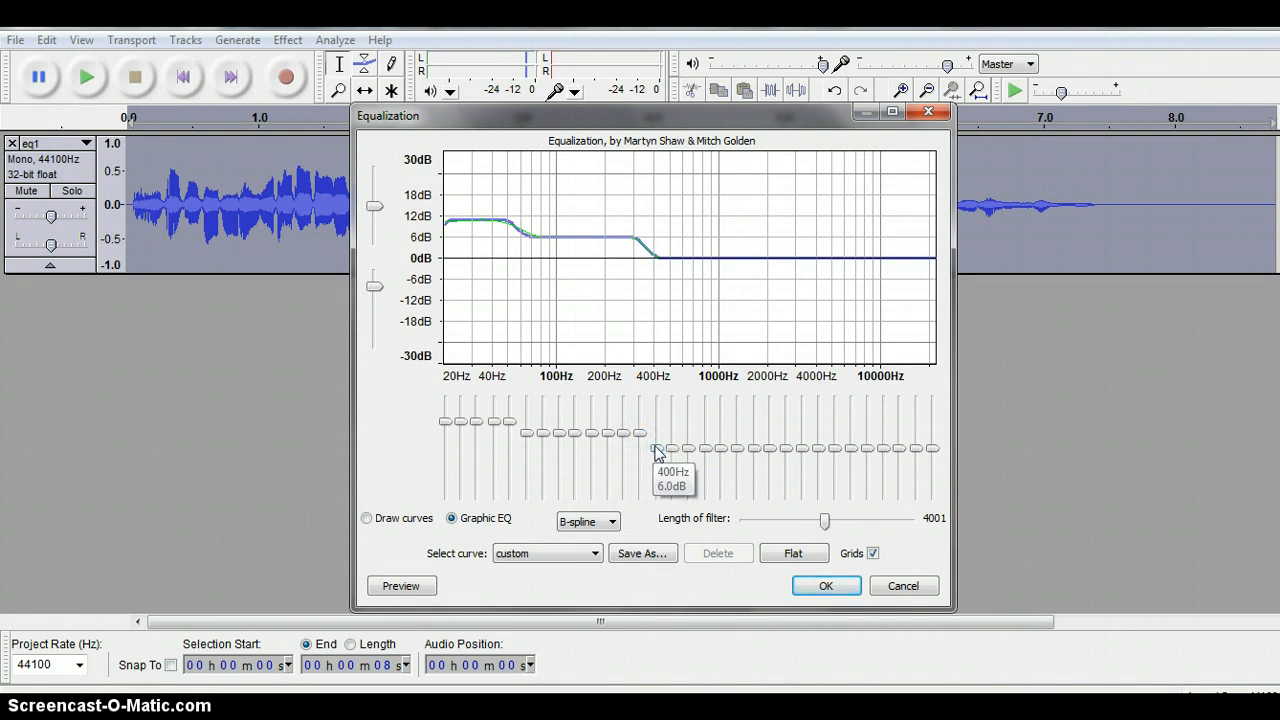
{"action": "left_click_drag", "start_coordinate": [657, 452], "coordinate": [656, 434]}
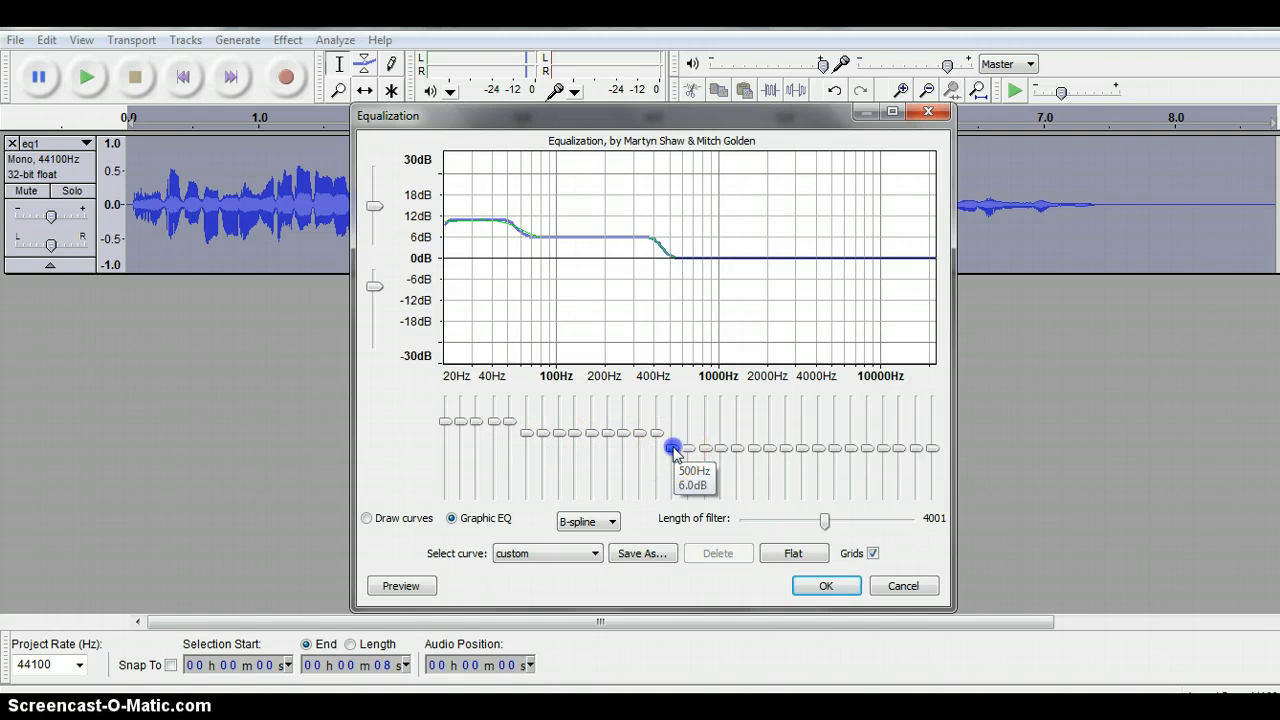
{"action": "left_click_drag", "start_coordinate": [672, 448], "coordinate": [707, 437]}
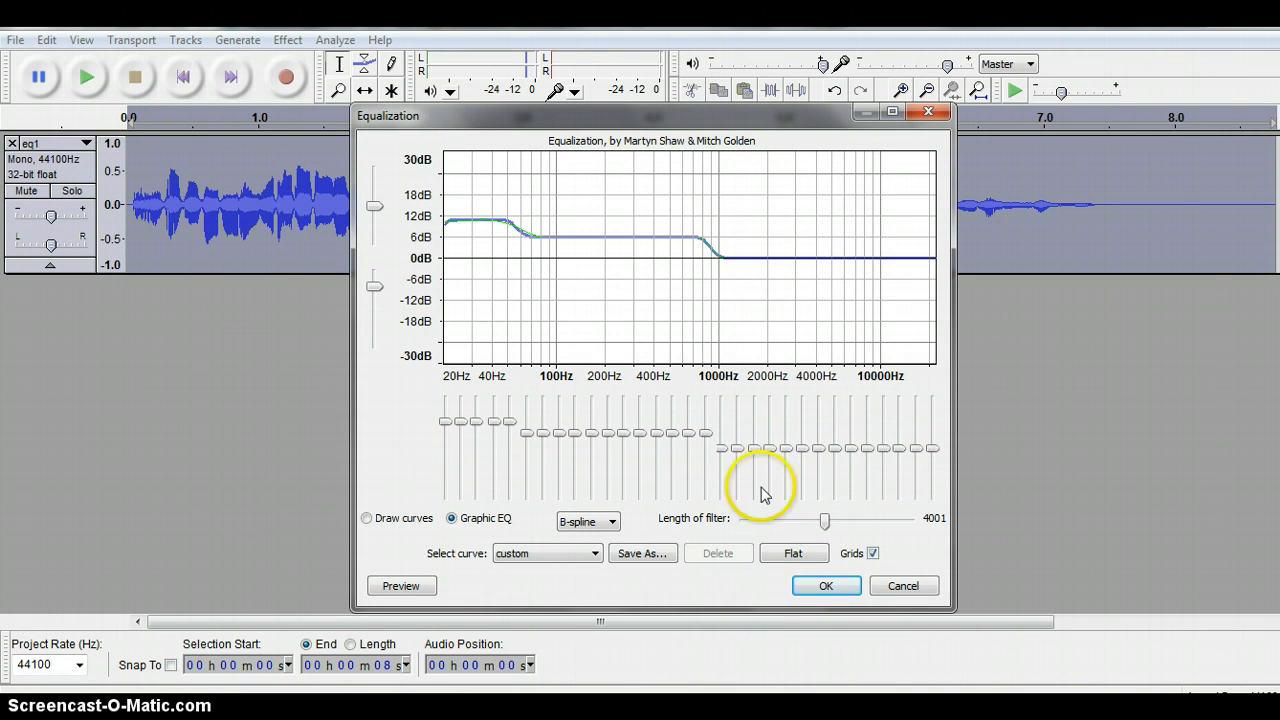
Step: Lower the five highest EQ bands, from 8 kHz to 20 kHz, to -8 dB and apply the equalization to eq1 after previewing it
{"action": "left_click_drag", "start_coordinate": [933, 448], "coordinate": [918, 472]}
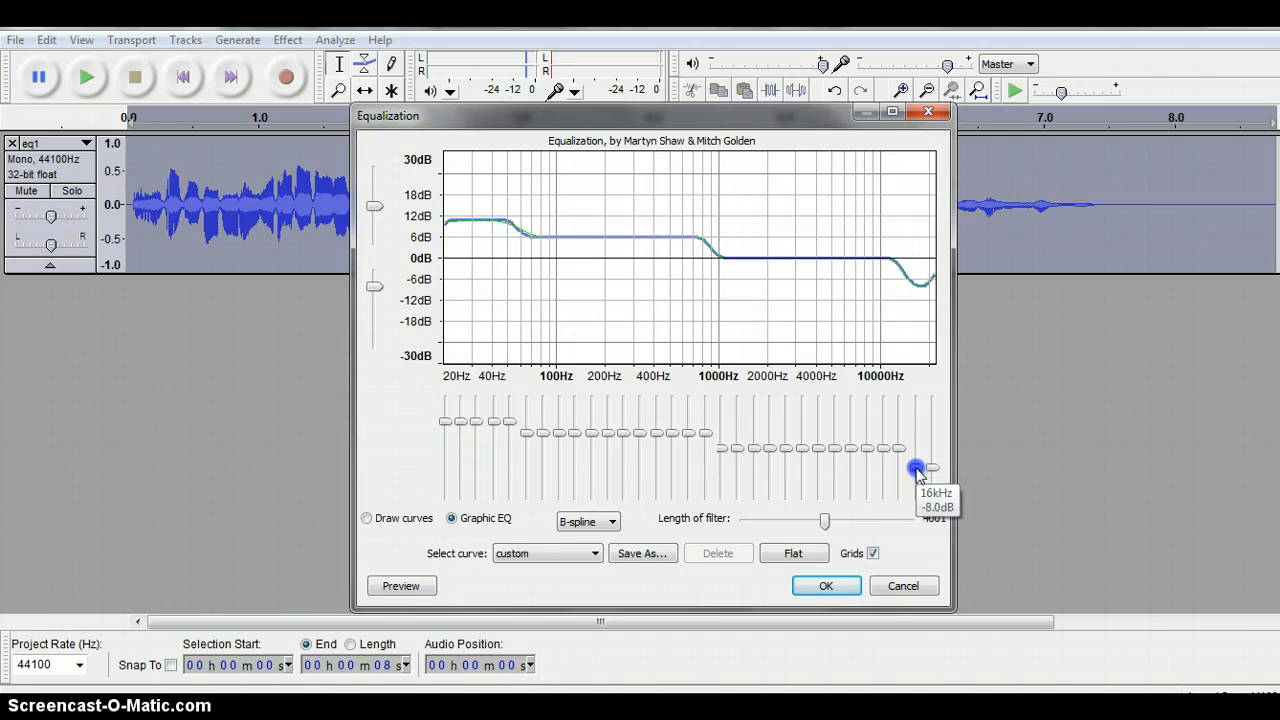
{"action": "left_click_drag", "start_coordinate": [900, 452], "coordinate": [870, 470]}
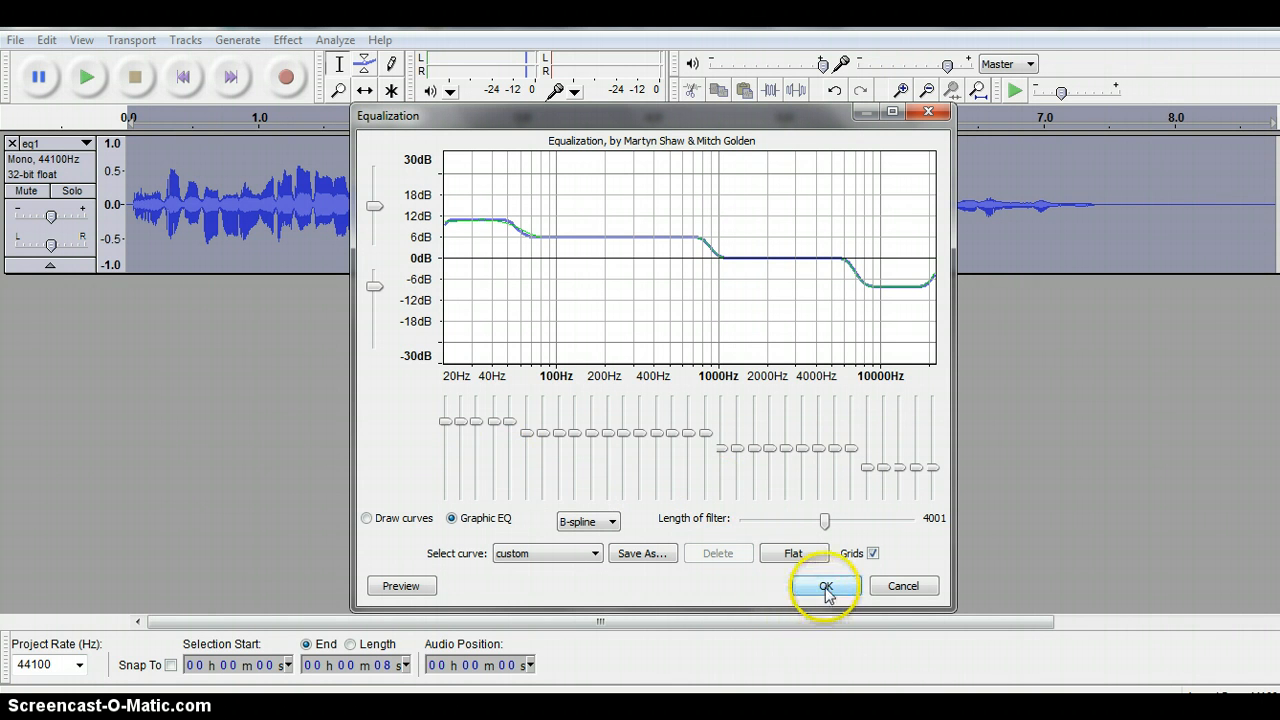
{"action": "left_click", "coordinate": [565, 553]}
{"action": "left_click", "coordinate": [405, 590]}
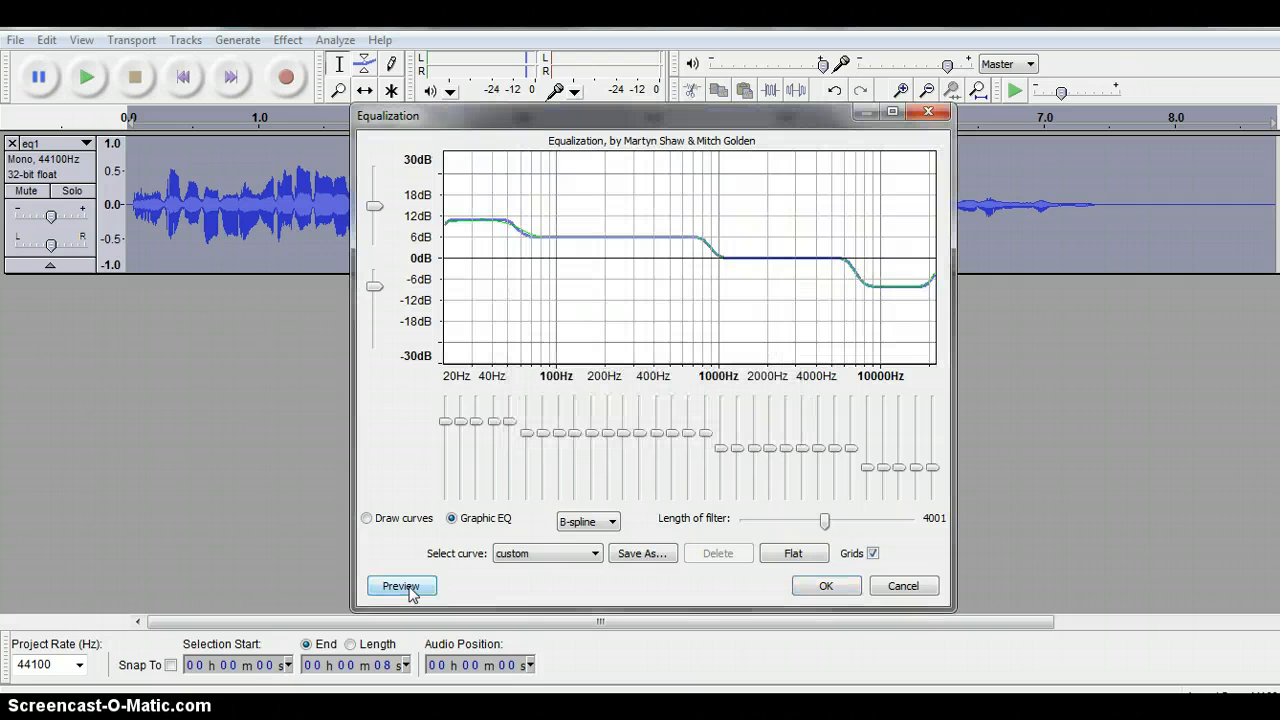
{"action": "left_click", "coordinate": [813, 588]}
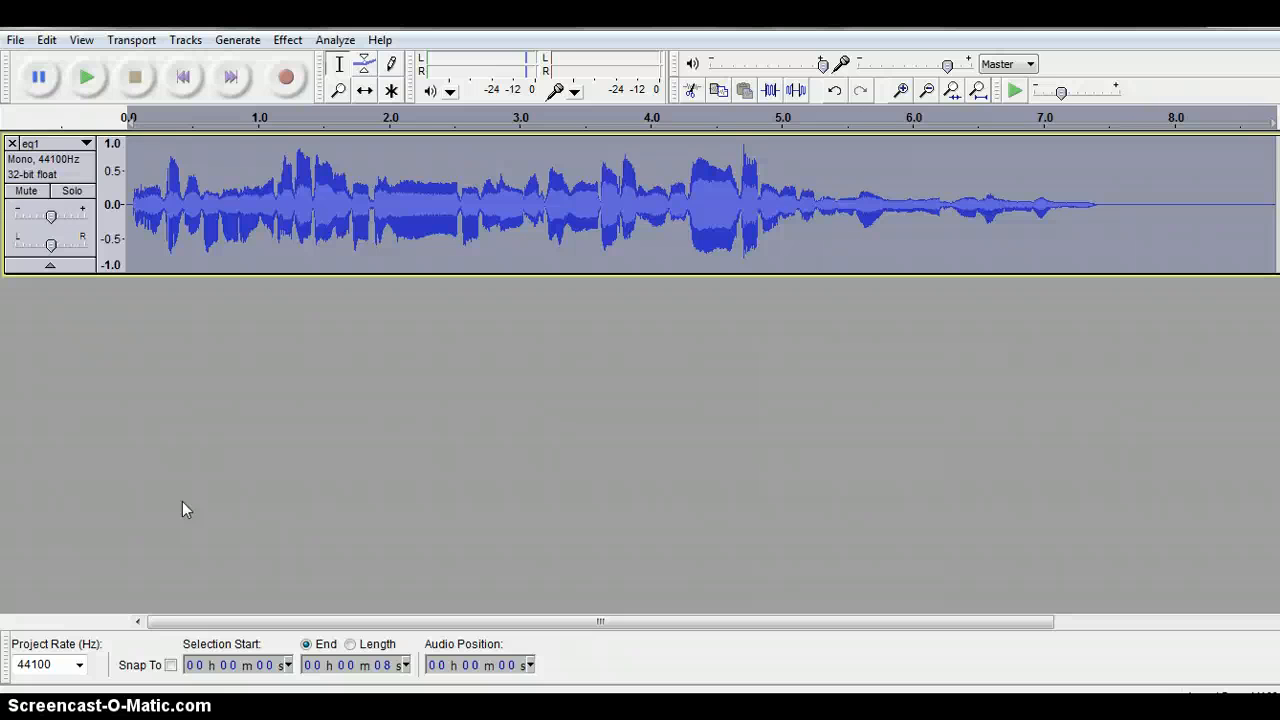
Step: Save the project as eqfix in the Section 5 folder and play back the equalized eq1 track
{"action": "left_click", "coordinate": [15, 41]}
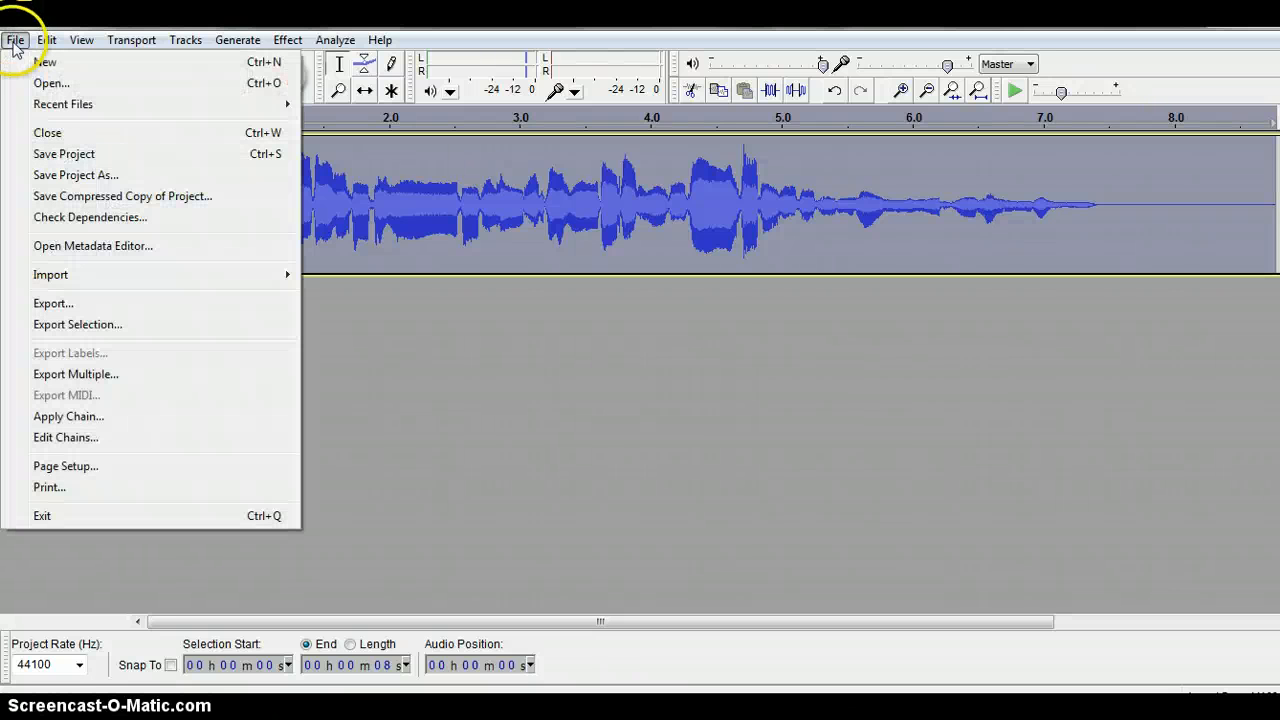
{"action": "left_click", "coordinate": [42, 180]}
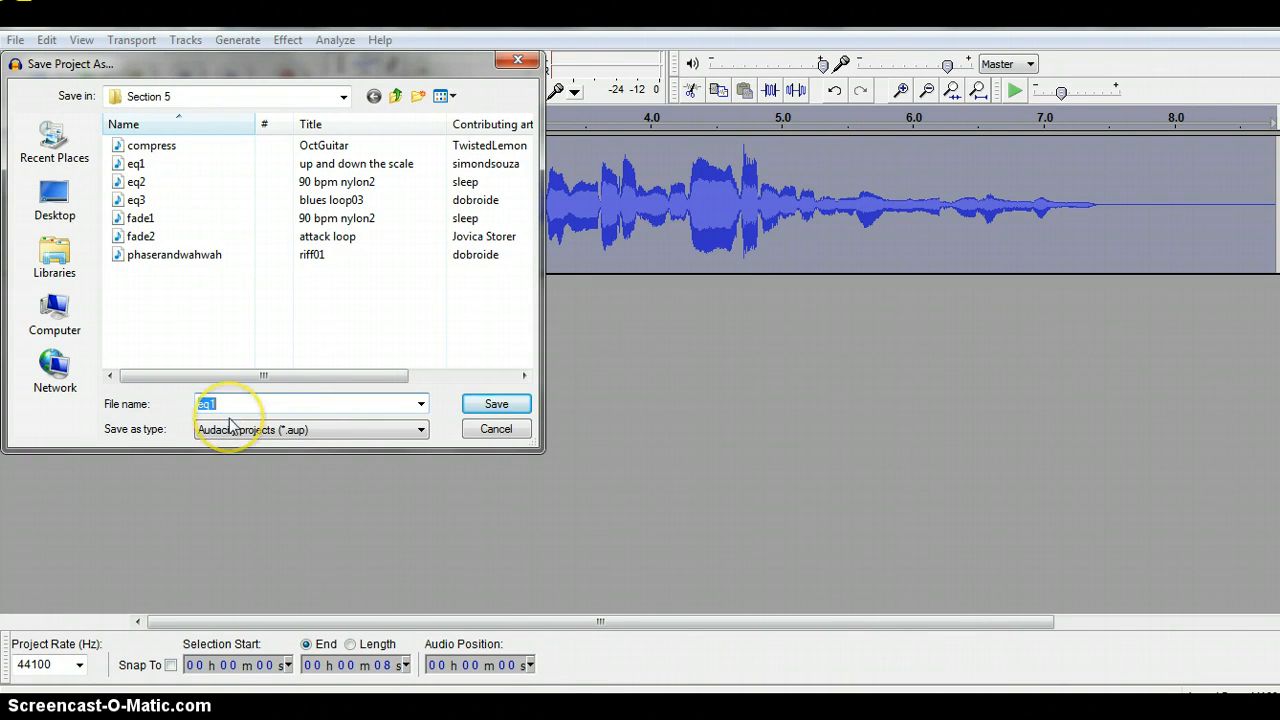
{"action": "type", "text": "eqfix"}
{"action": "left_click", "coordinate": [477, 410]}
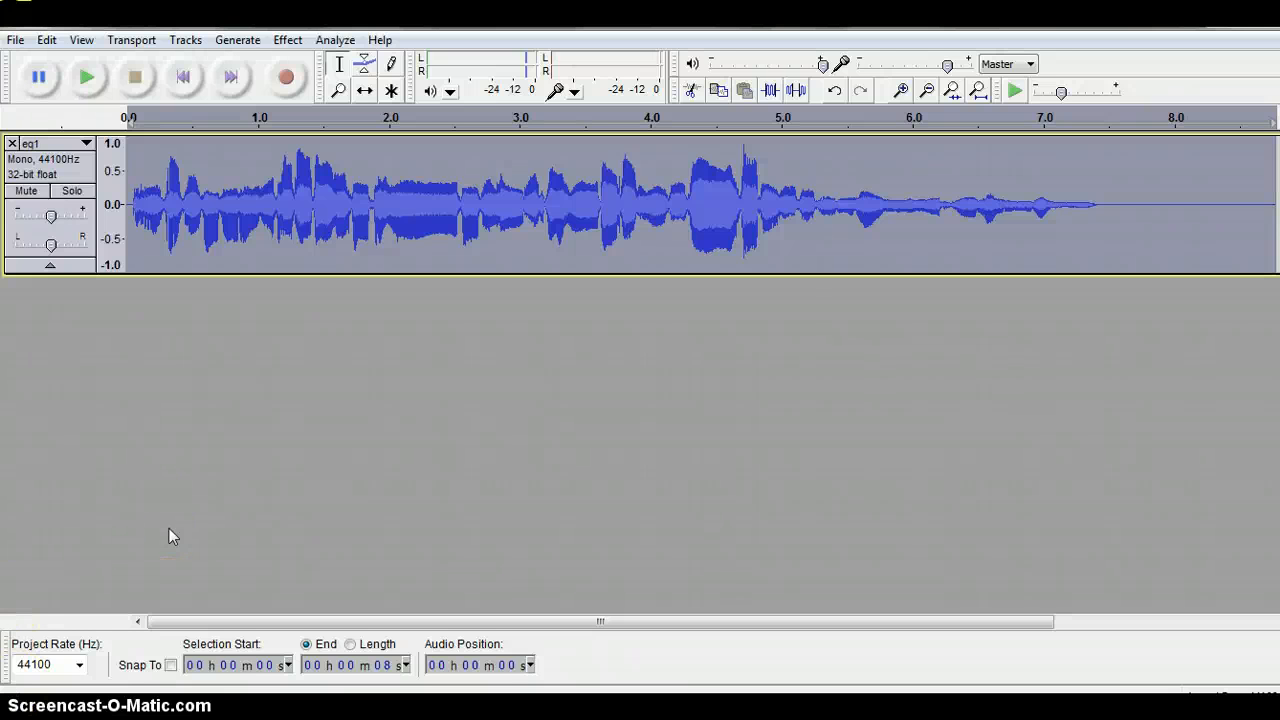
{"action": "left_click", "coordinate": [89, 76]}
{"action": "left_click", "coordinate": [84, 80]}
Step: Import the audio file eq2 from the Section 5 folder into the project as a second track
{"action": "left_click", "coordinate": [15, 40]}
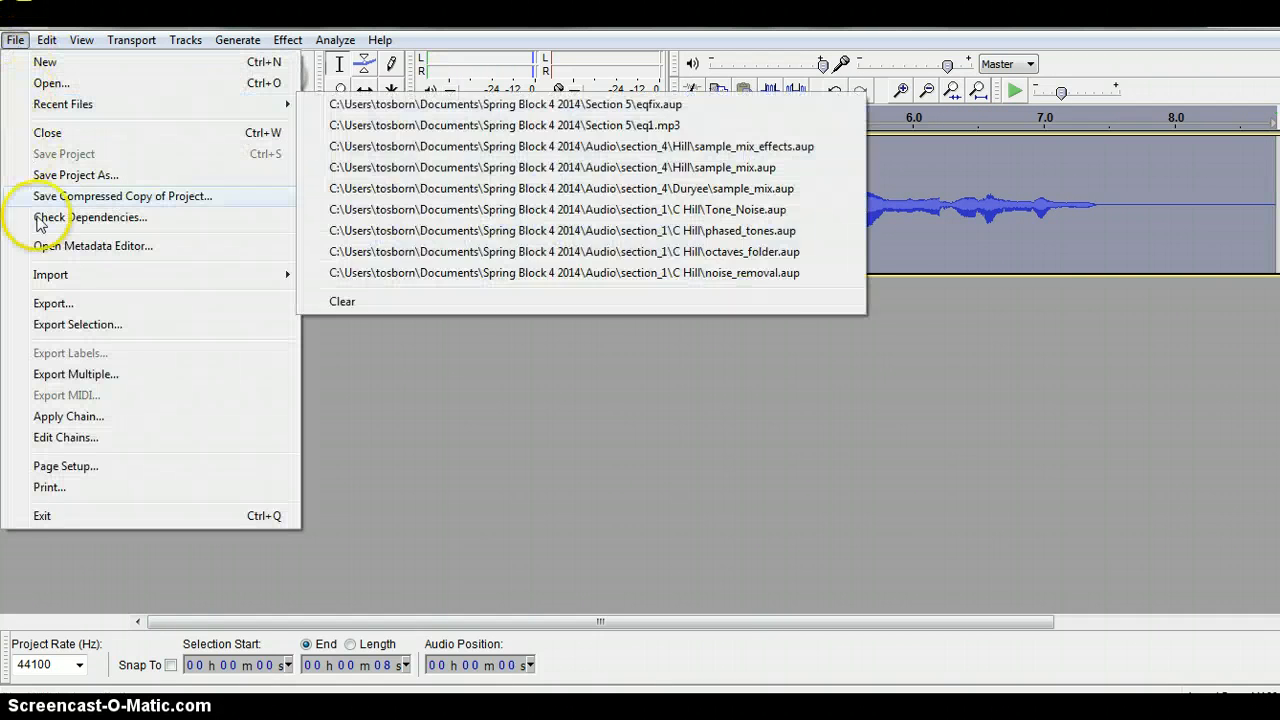
{"action": "left_click", "coordinate": [46, 276]}
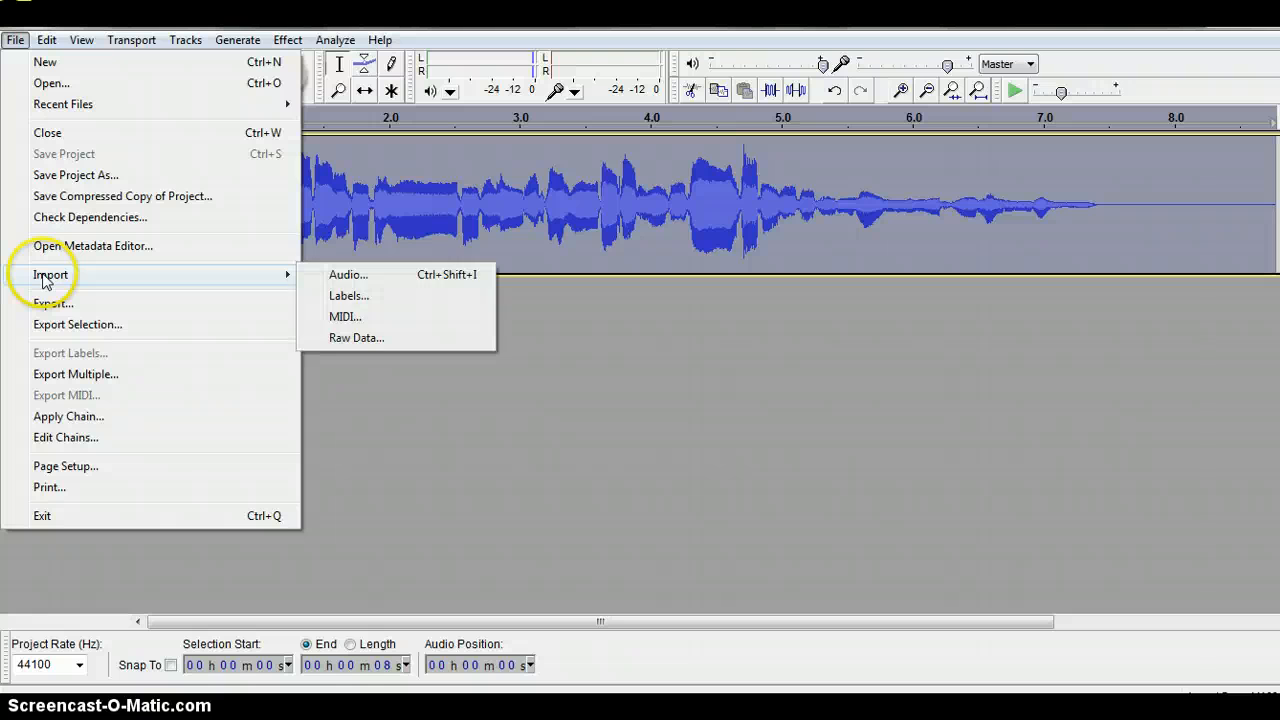
{"action": "left_click", "coordinate": [346, 277]}
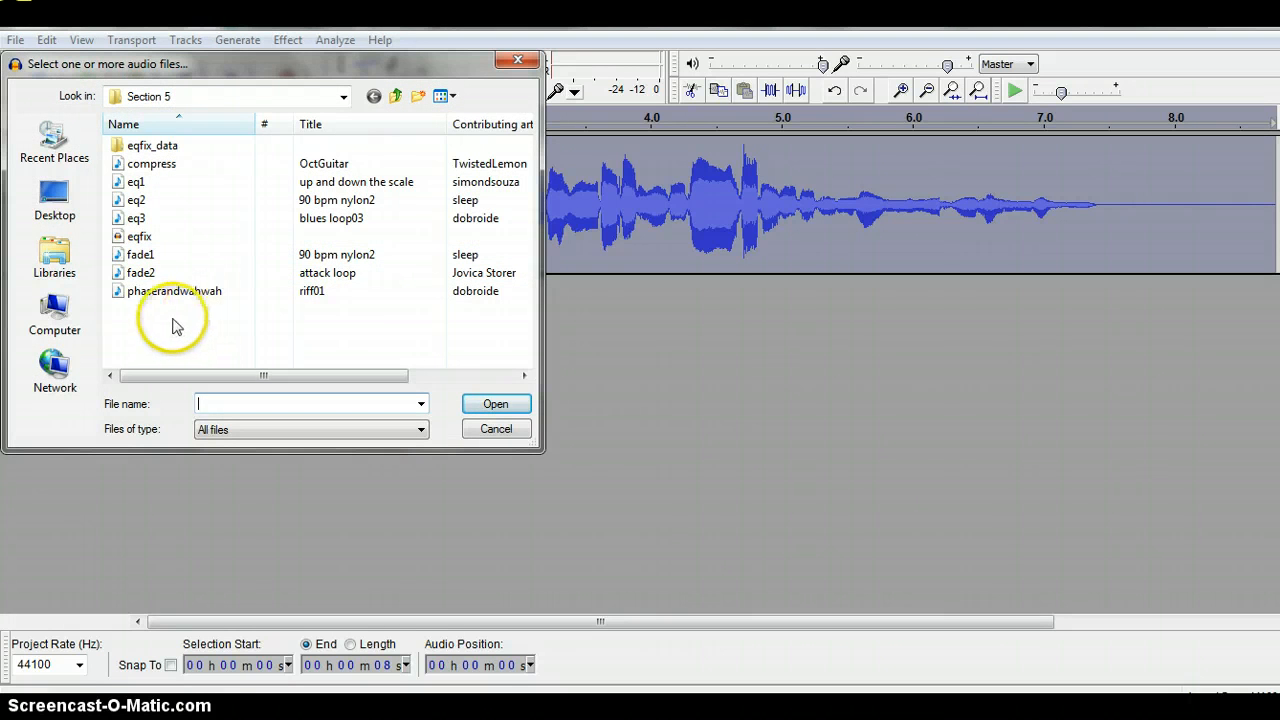
{"action": "left_click", "coordinate": [143, 202]}
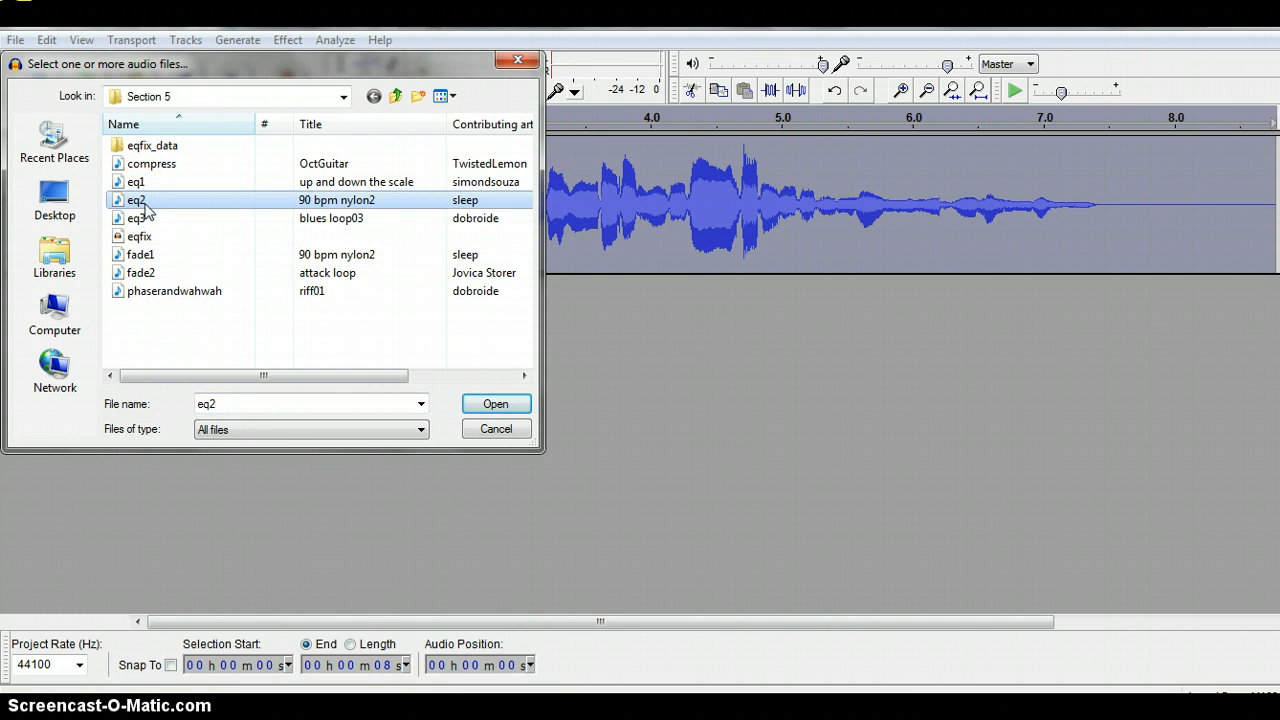
{"action": "double_click", "coordinate": [145, 203]}
{"action": "left_click", "coordinate": [163, 337]}
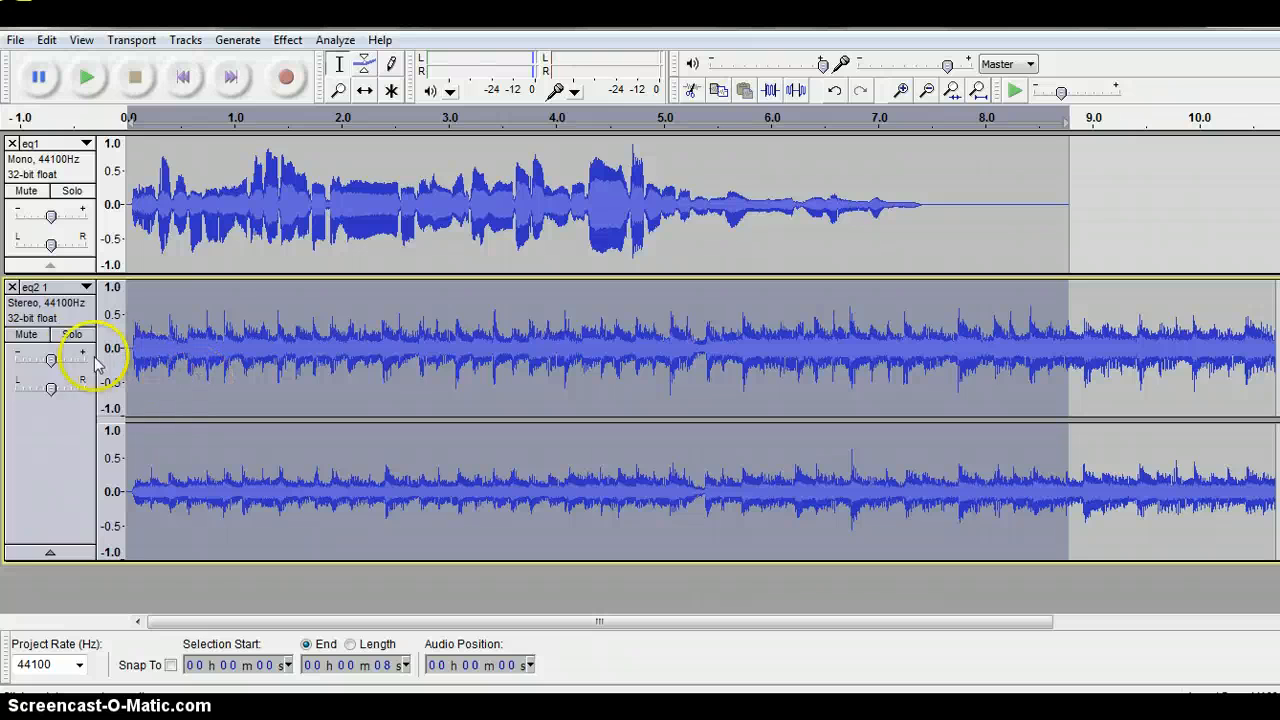
Step: Solo the eq2 track and play it on its own
{"action": "left_click", "coordinate": [74, 335]}
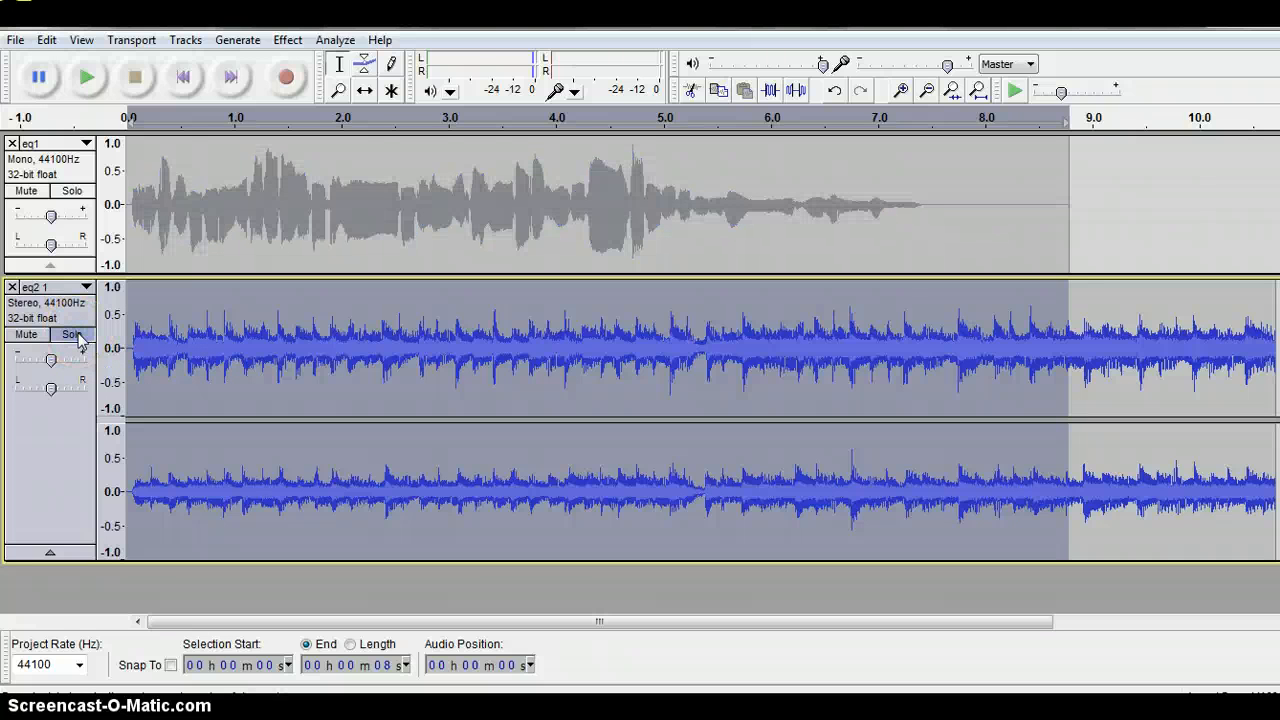
{"action": "left_click", "coordinate": [88, 84]}
Step: Select the whole eq2 track and start an Equalization effect with a flat curve in Draw Curves mode
{"action": "left_click", "coordinate": [50, 315]}
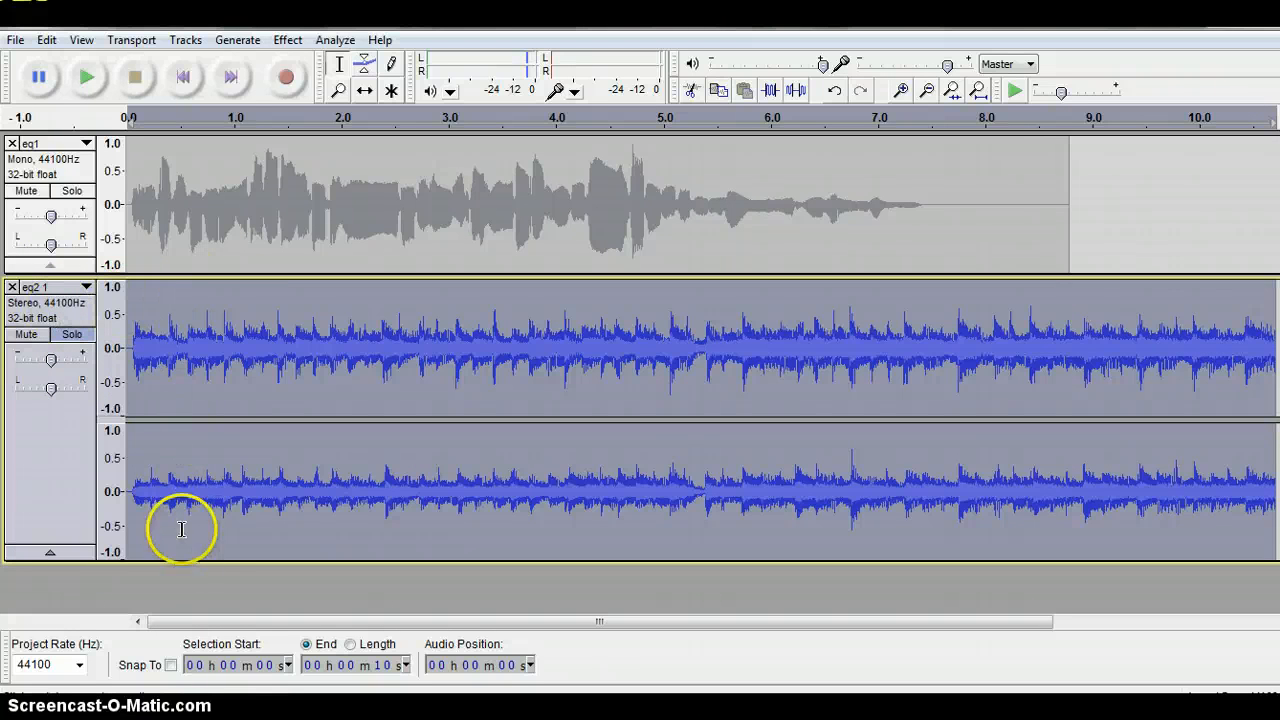
{"action": "left_click", "coordinate": [289, 40]}
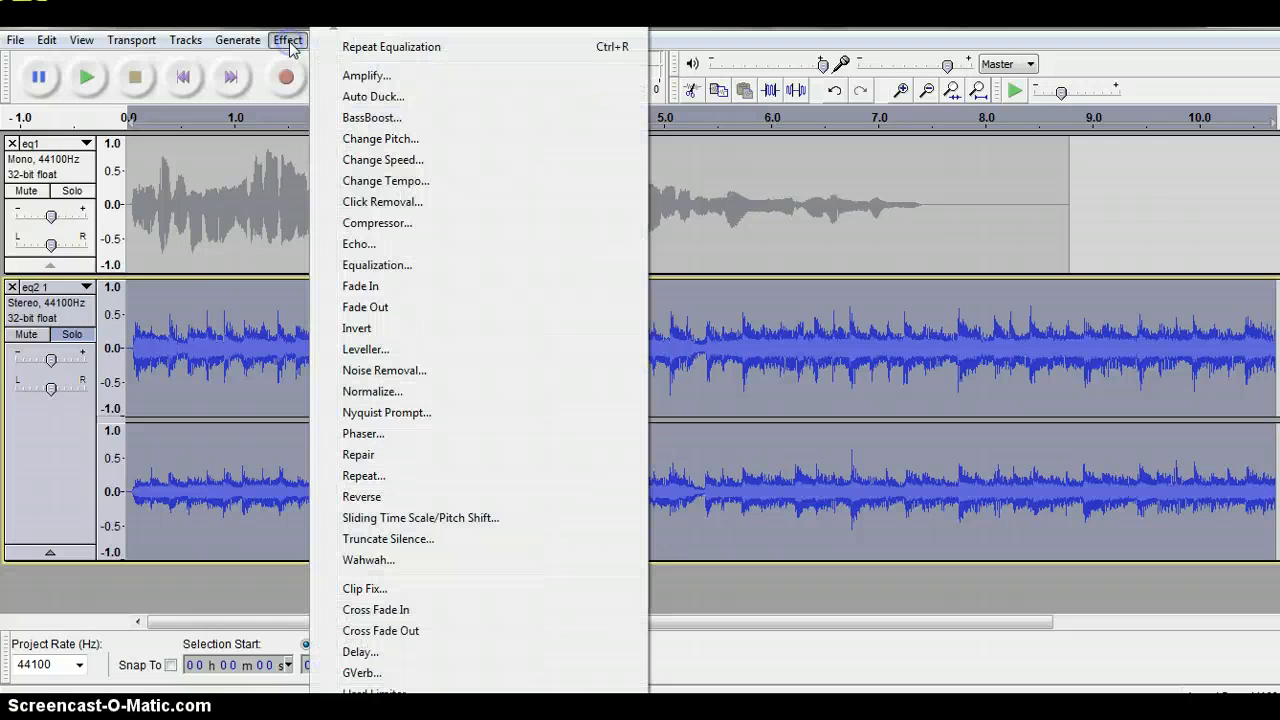
{"action": "left_click", "coordinate": [379, 268]}
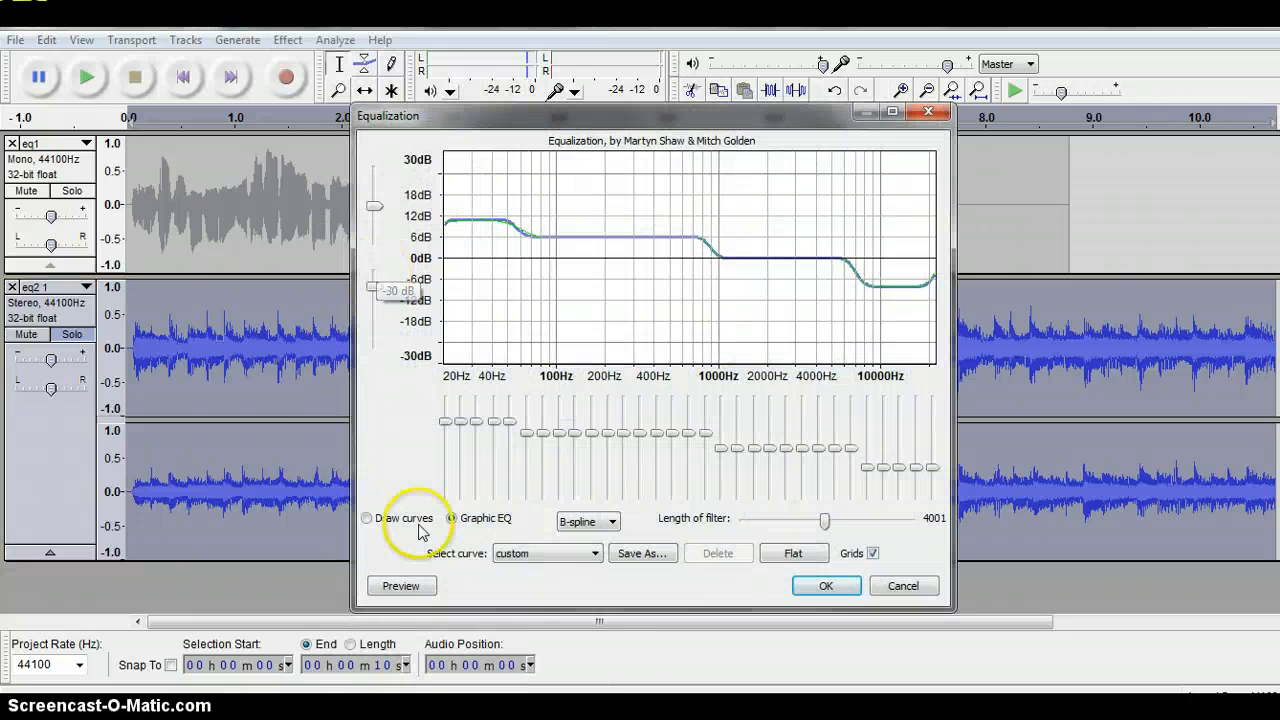
{"action": "left_click", "coordinate": [367, 518]}
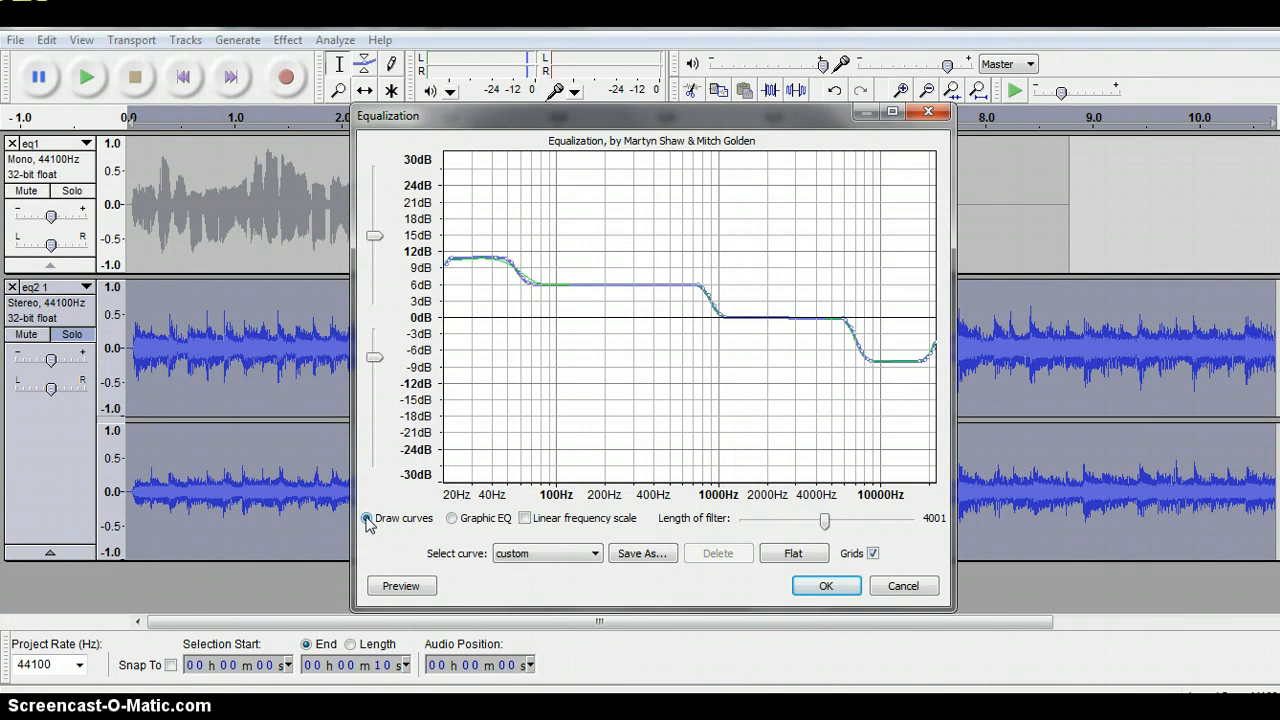
{"action": "left_click", "coordinate": [789, 556]}
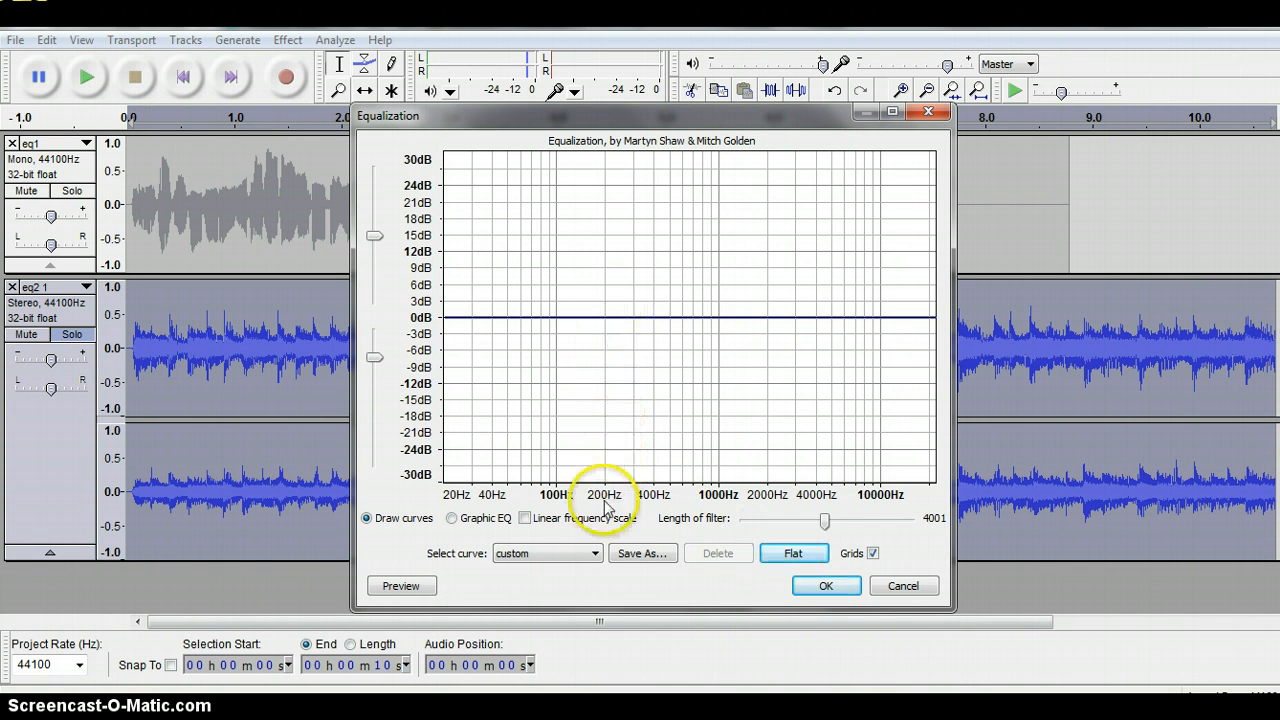
Step: Shape the EQ curve with points at 200 Hz at 3 dB, 400 Hz at 6 dB and 1000 Hz at -6 dB
{"action": "left_click", "coordinate": [606, 318]}
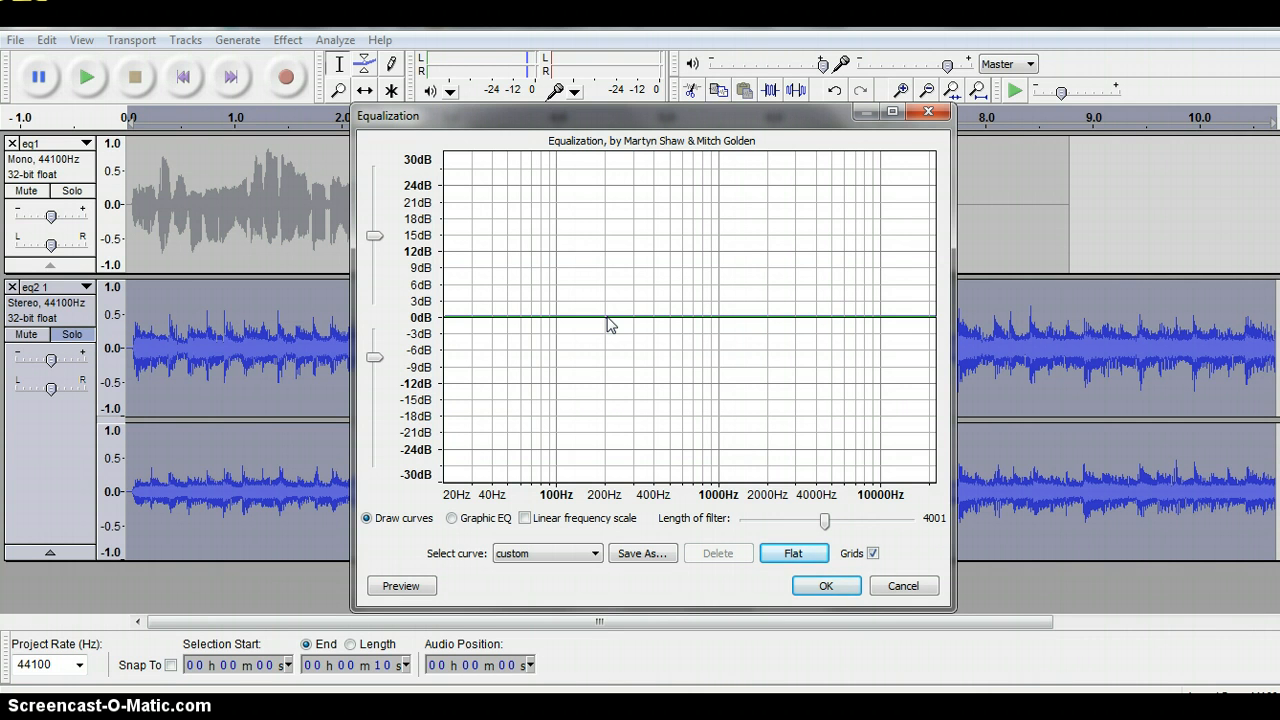
{"action": "left_click_drag", "start_coordinate": [610, 323], "coordinate": [609, 316]}
{"action": "left_click_drag", "start_coordinate": [607, 311], "coordinate": [607, 304]}
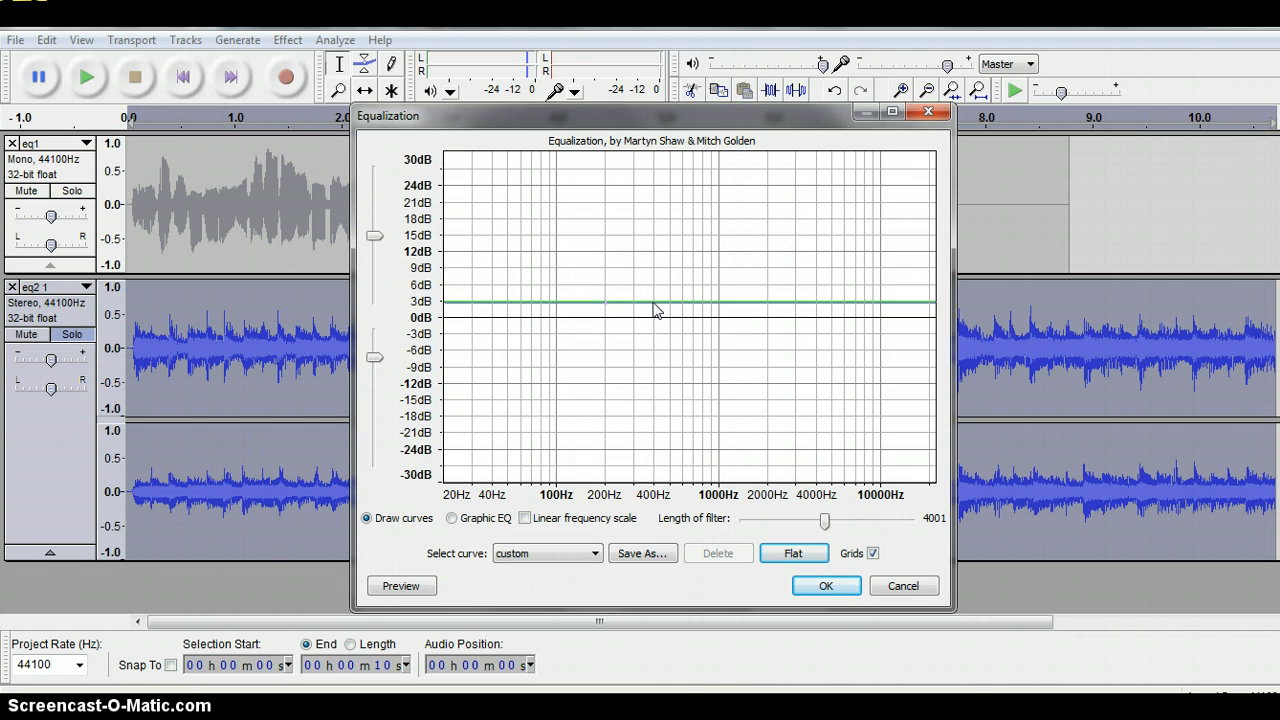
{"action": "left_click_drag", "start_coordinate": [654, 309], "coordinate": [656, 291]}
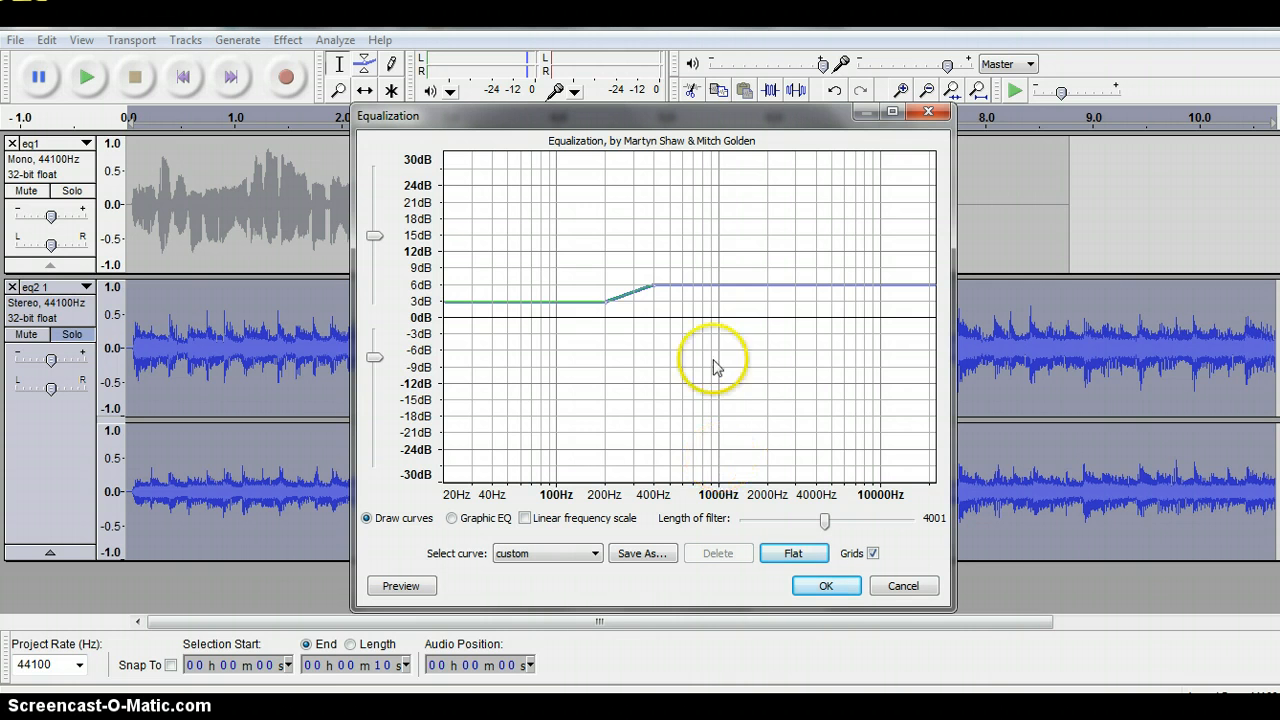
{"action": "left_click", "coordinate": [720, 286]}
{"action": "left_click_drag", "start_coordinate": [720, 287], "coordinate": [723, 359]}
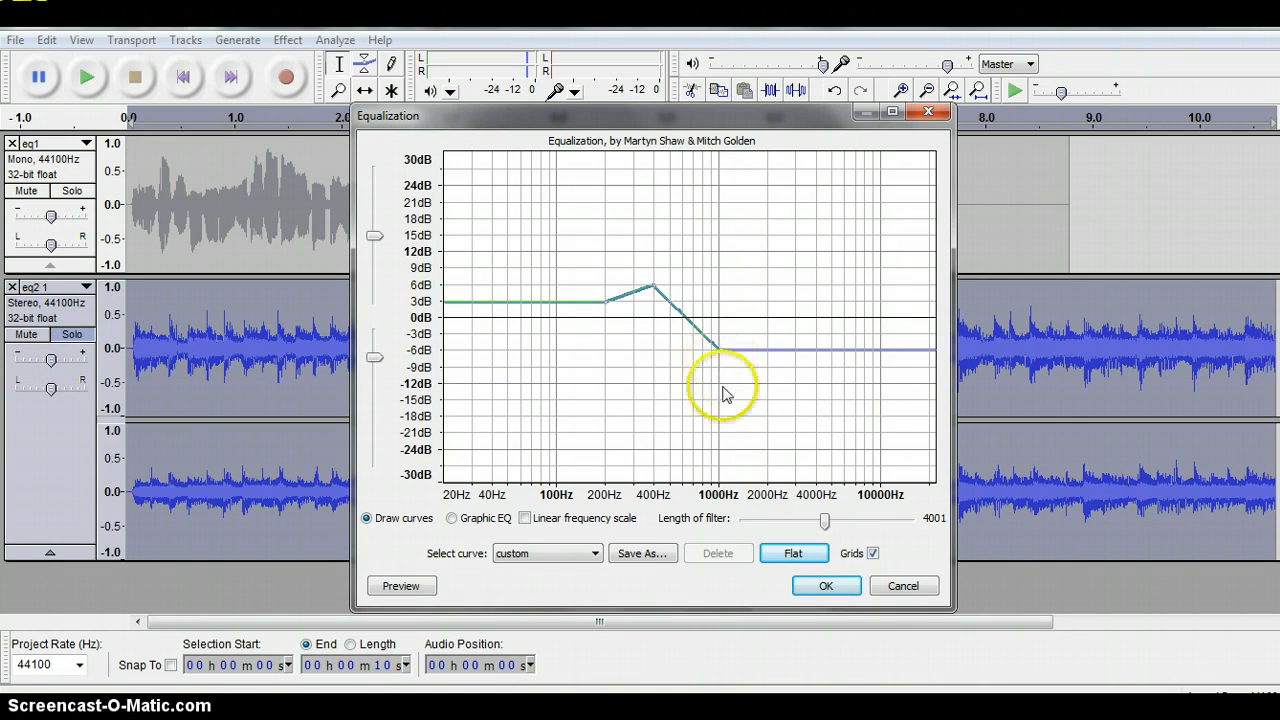
{"action": "left_click", "coordinate": [818, 357]}
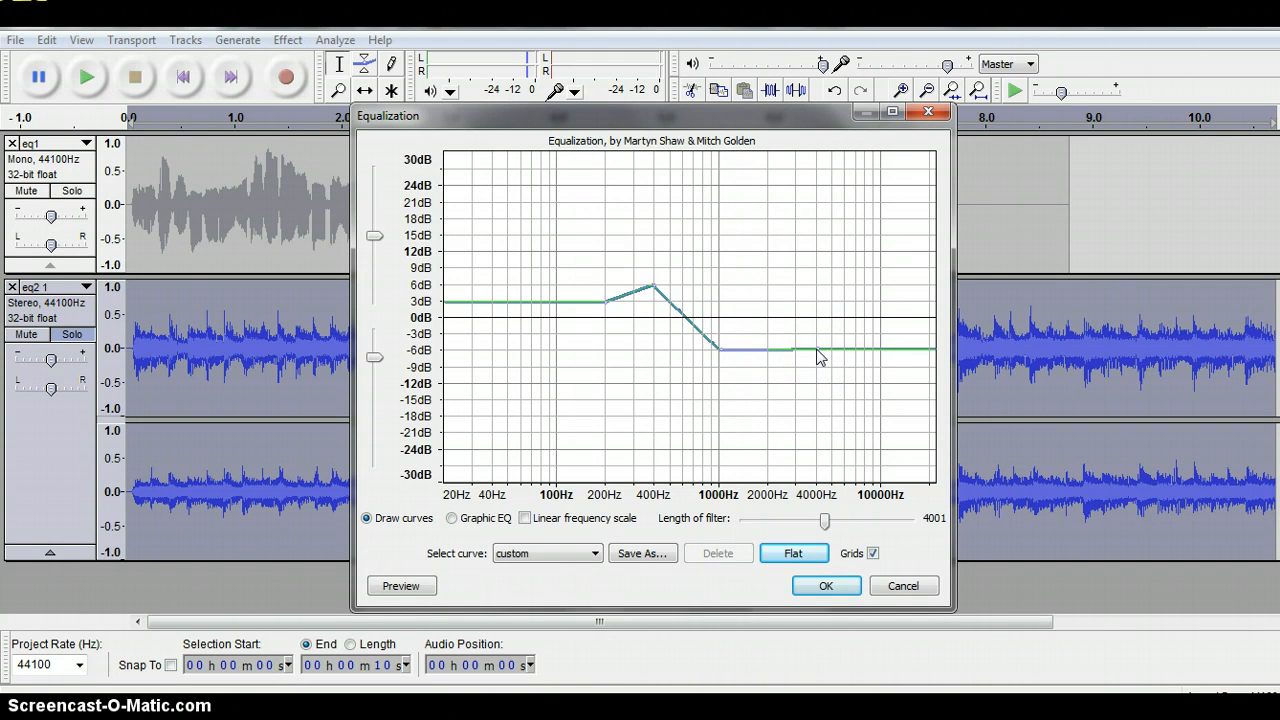
{"action": "left_click_drag", "start_coordinate": [817, 350], "coordinate": [817, 320]}
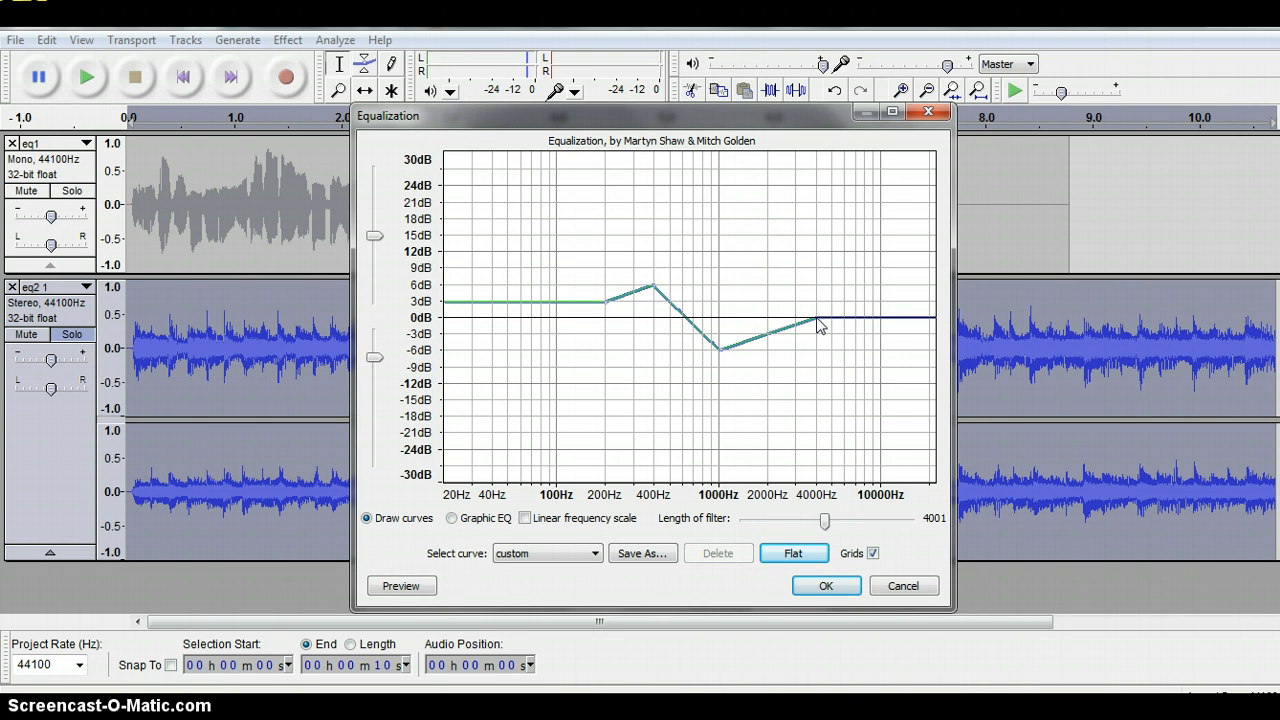
{"action": "left_click_drag", "start_coordinate": [818, 321], "coordinate": [956, 316]}
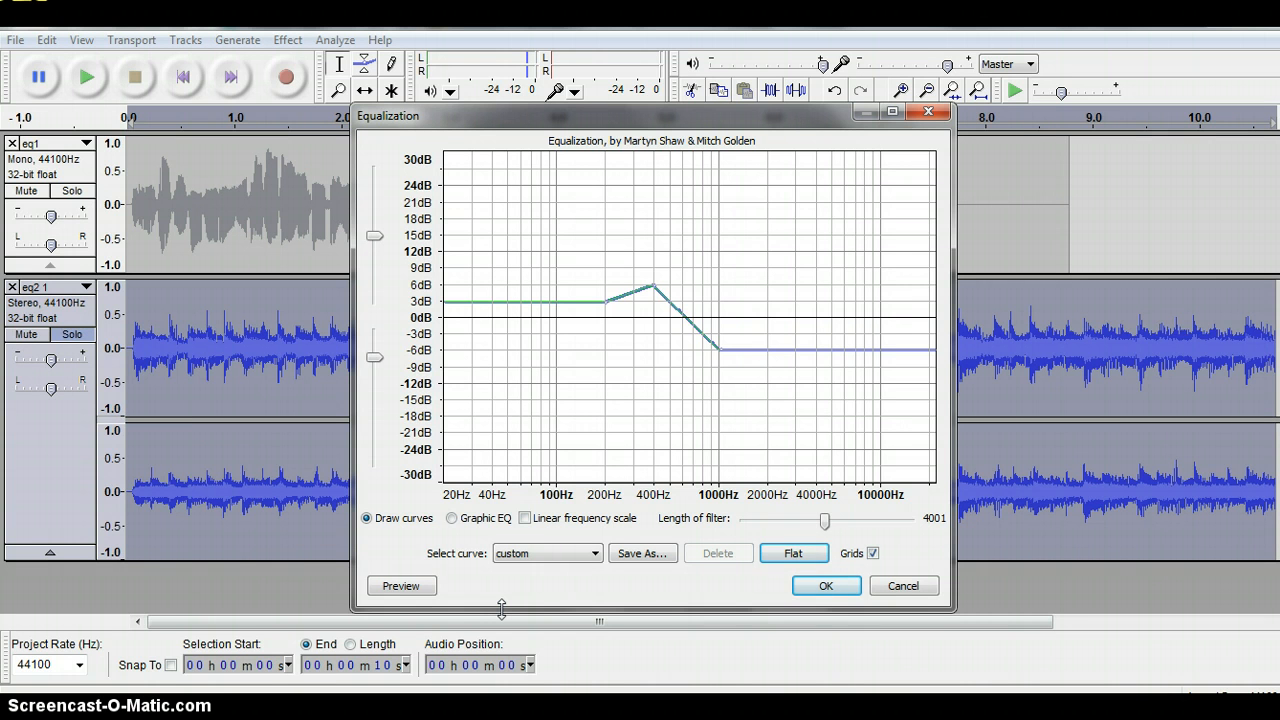
Step: Add curve points at 40 Hz at -3 dB and 100 Hz at -6 dB, and preview the equalization
{"action": "left_click", "coordinate": [494, 303]}
{"action": "left_click_drag", "start_coordinate": [494, 303], "coordinate": [493, 336]}
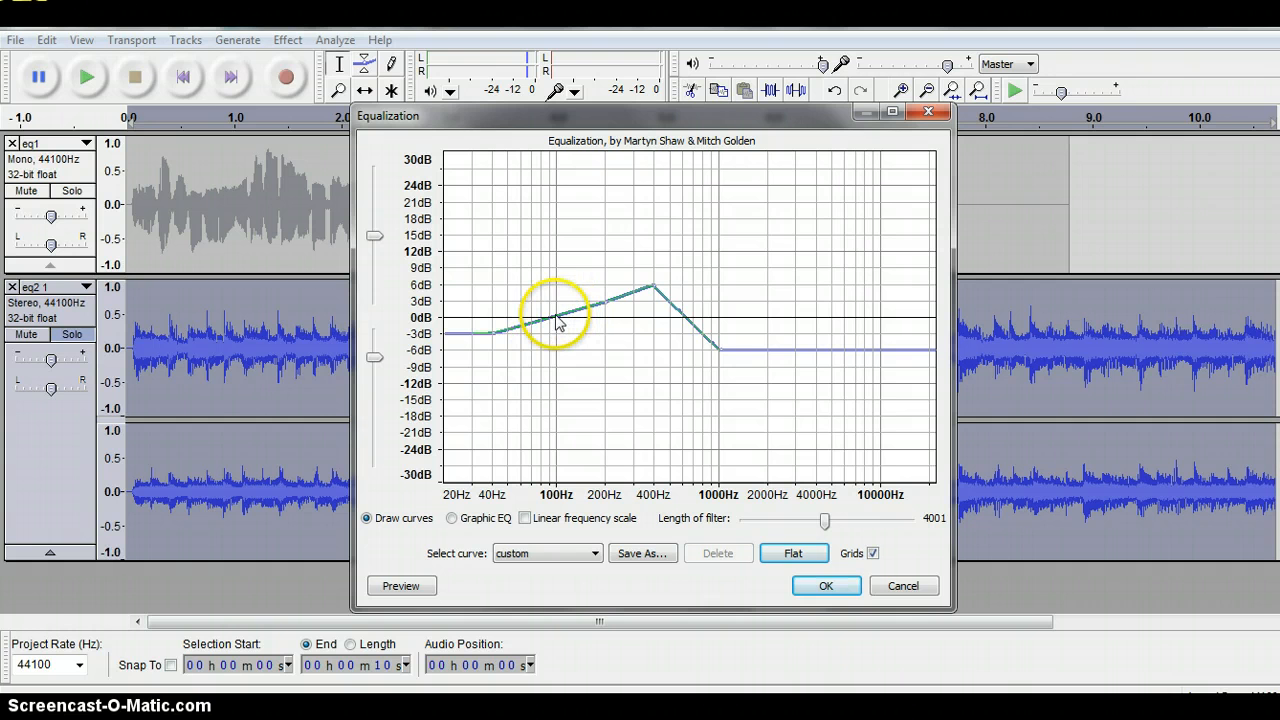
{"action": "left_click_drag", "start_coordinate": [557, 321], "coordinate": [559, 360]}
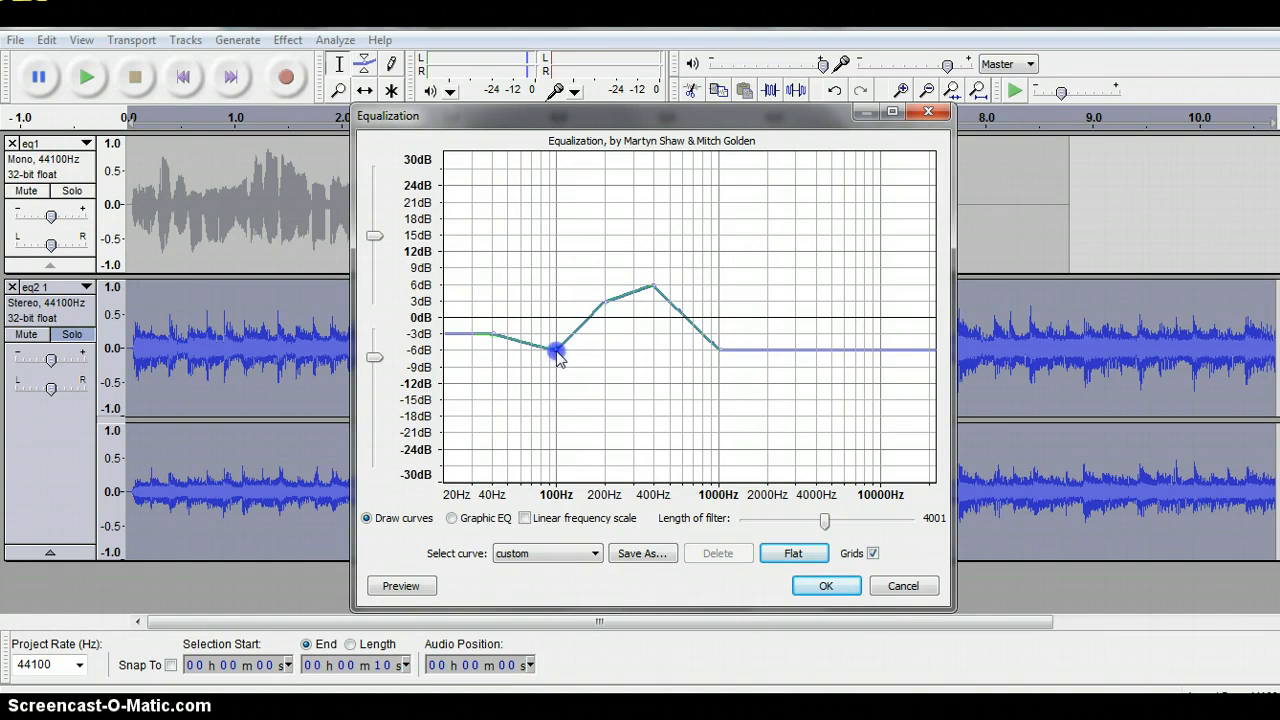
{"action": "left_click", "coordinate": [398, 587]}
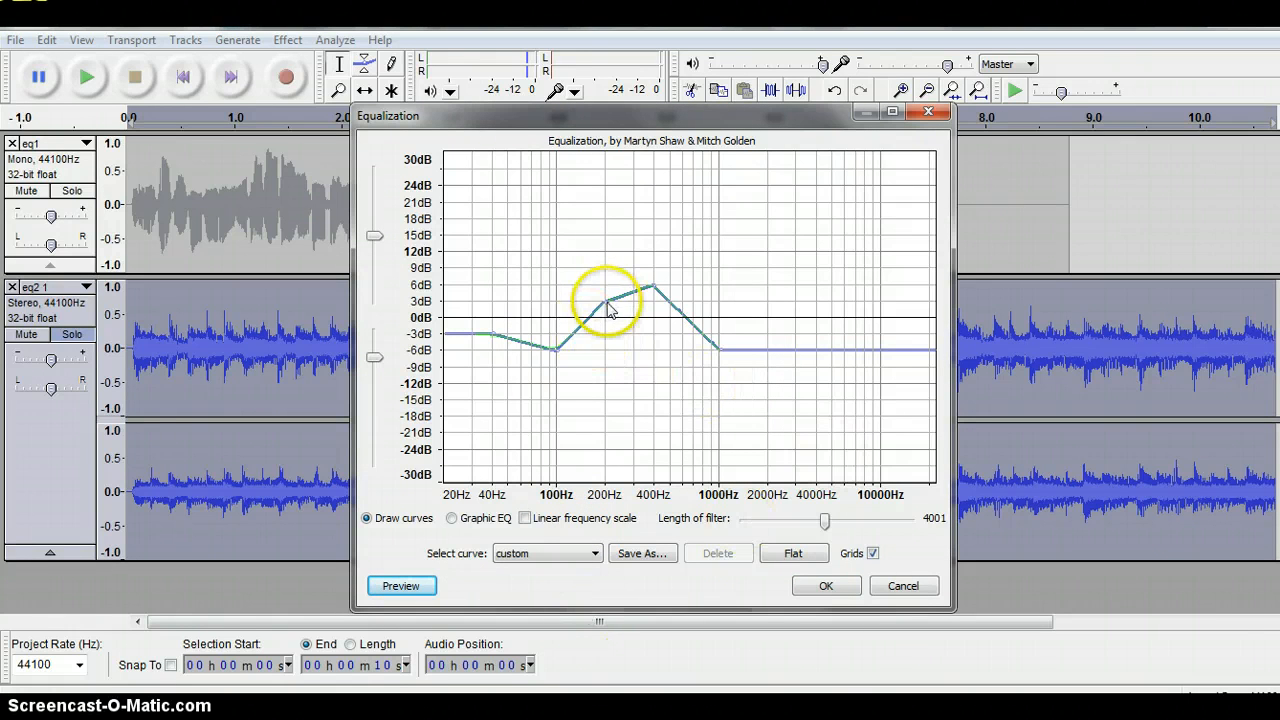
Step: Raise the 200 Hz curve point to 9 dB, preview the change and apply the equalization to eq2
{"action": "left_click_drag", "start_coordinate": [610, 303], "coordinate": [604, 268]}
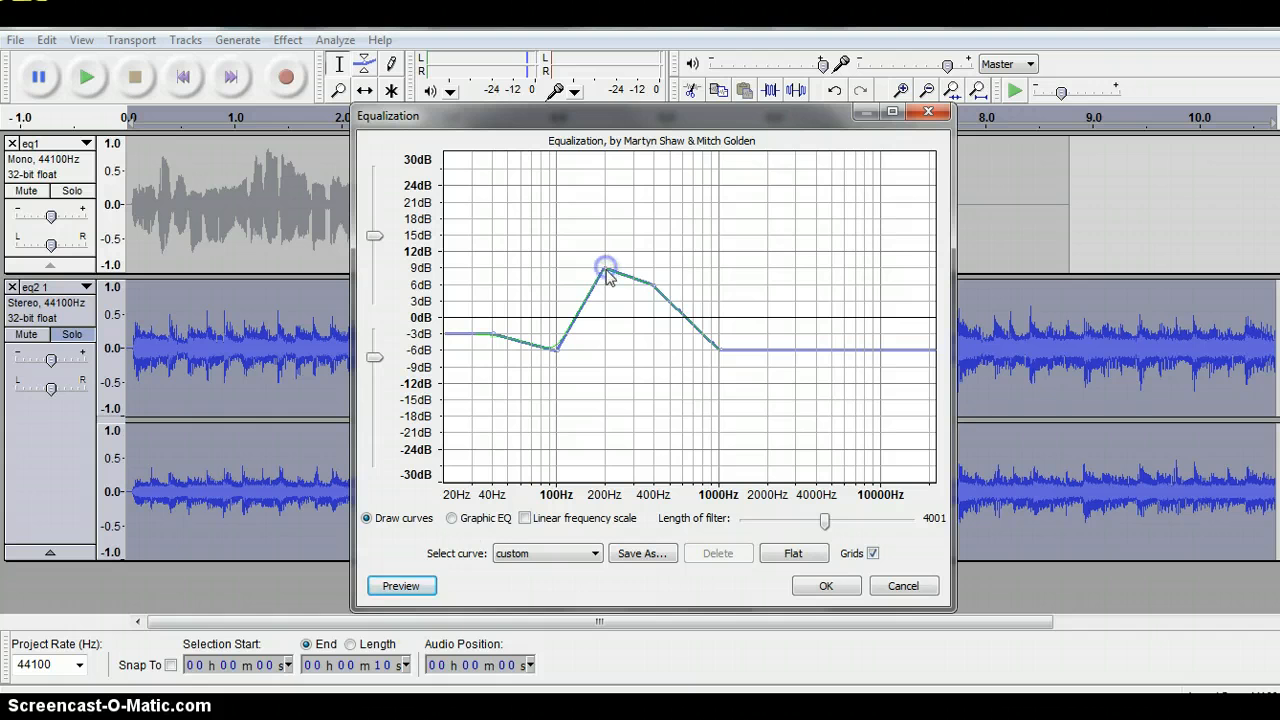
{"action": "left_click", "coordinate": [405, 585]}
{"action": "left_click", "coordinate": [828, 587]}
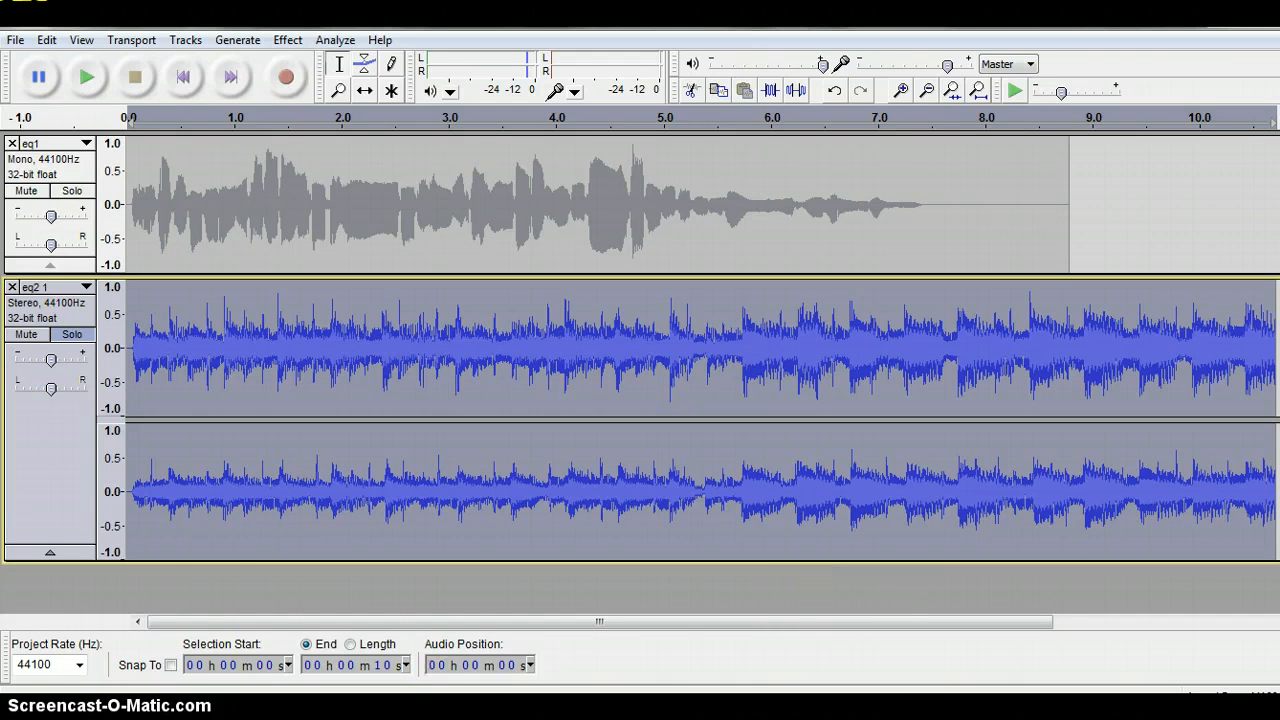
Step: Import the audio file eq3 from the Section 5 folder into the project as a third track
{"action": "left_click", "coordinate": [17, 41]}
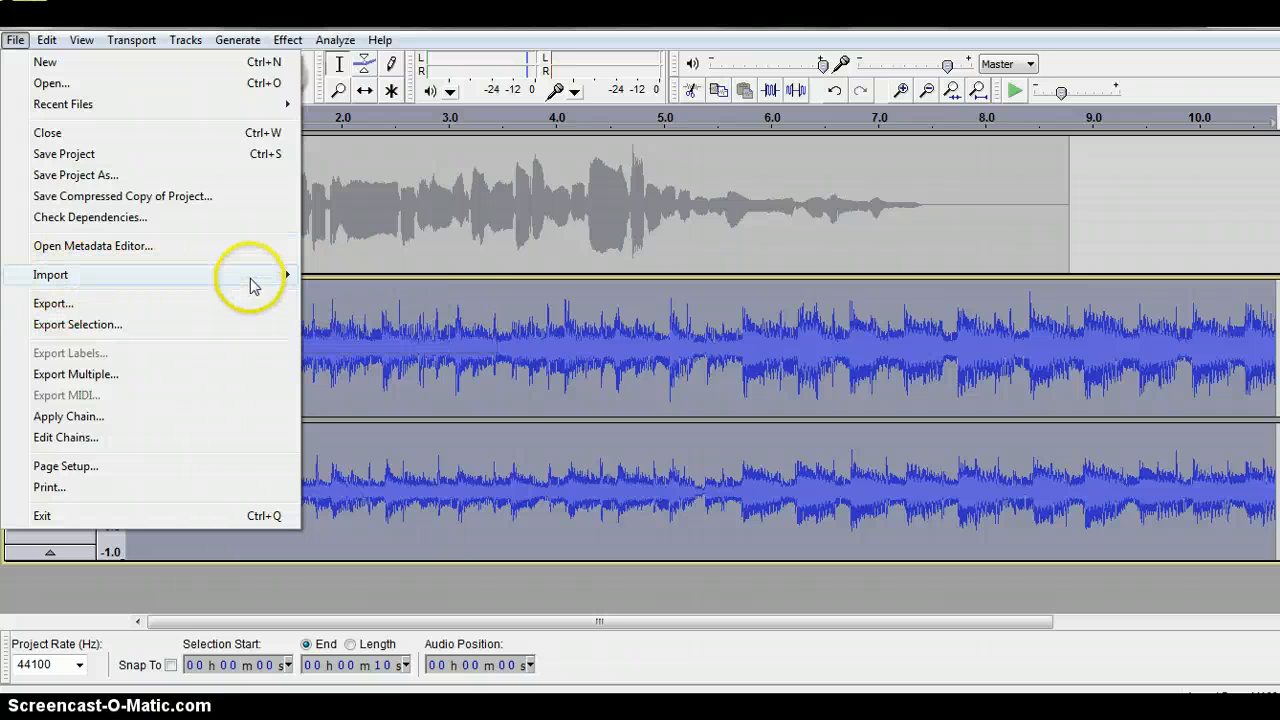
{"action": "mouse_move", "coordinate": [251, 286]}
{"action": "left_click", "coordinate": [352, 276]}
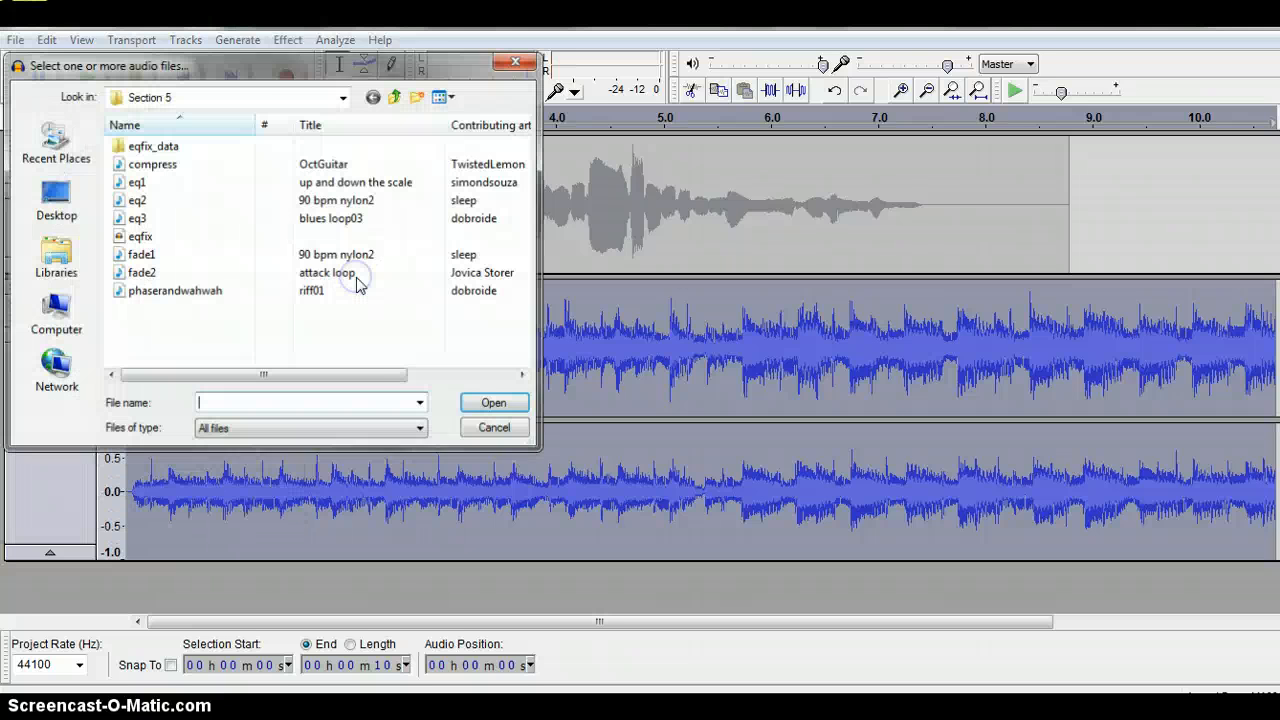
{"action": "double_click", "coordinate": [155, 219]}
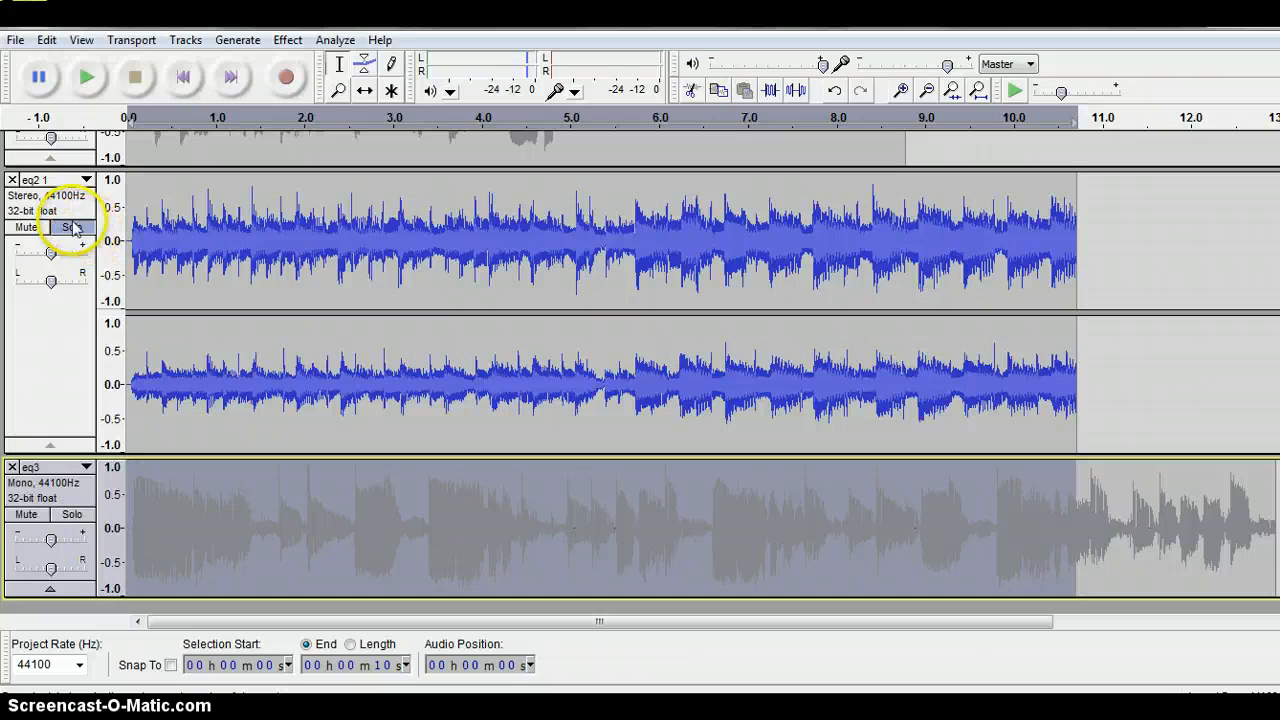
Step: Solo the eq3 track instead of eq2 and play it on its own
{"action": "left_click", "coordinate": [72, 228]}
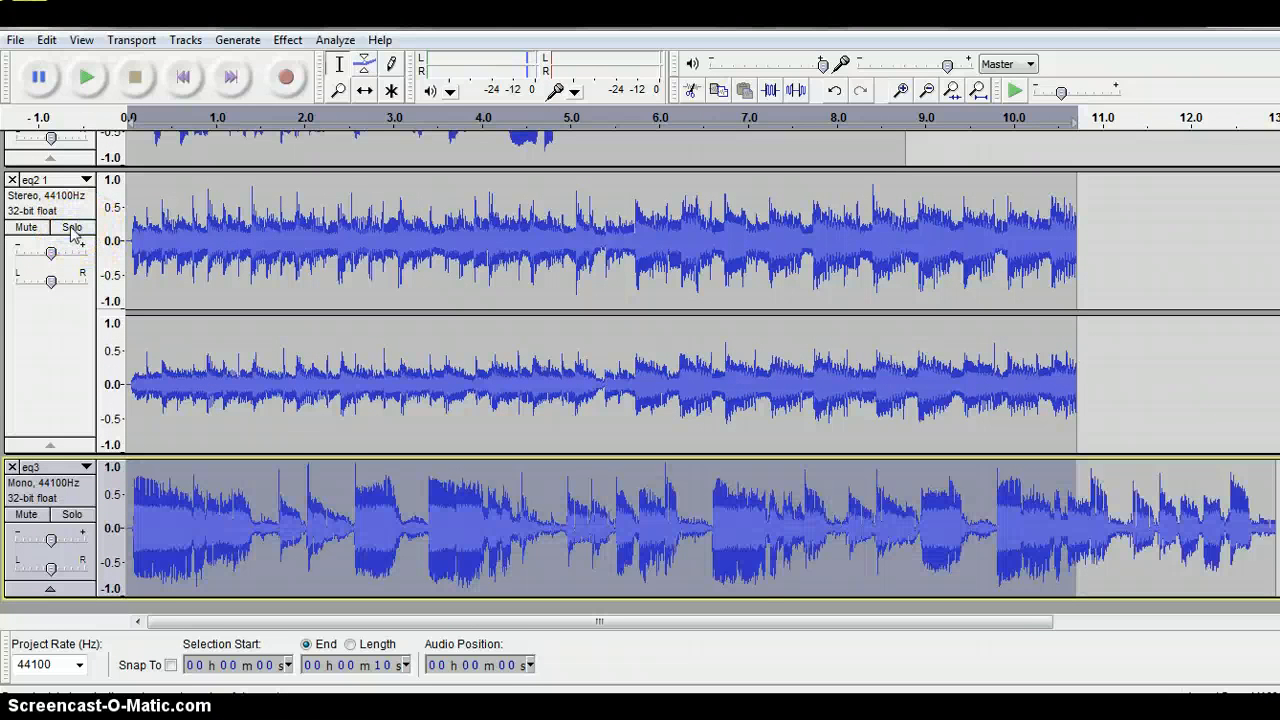
{"action": "left_click", "coordinate": [73, 515]}
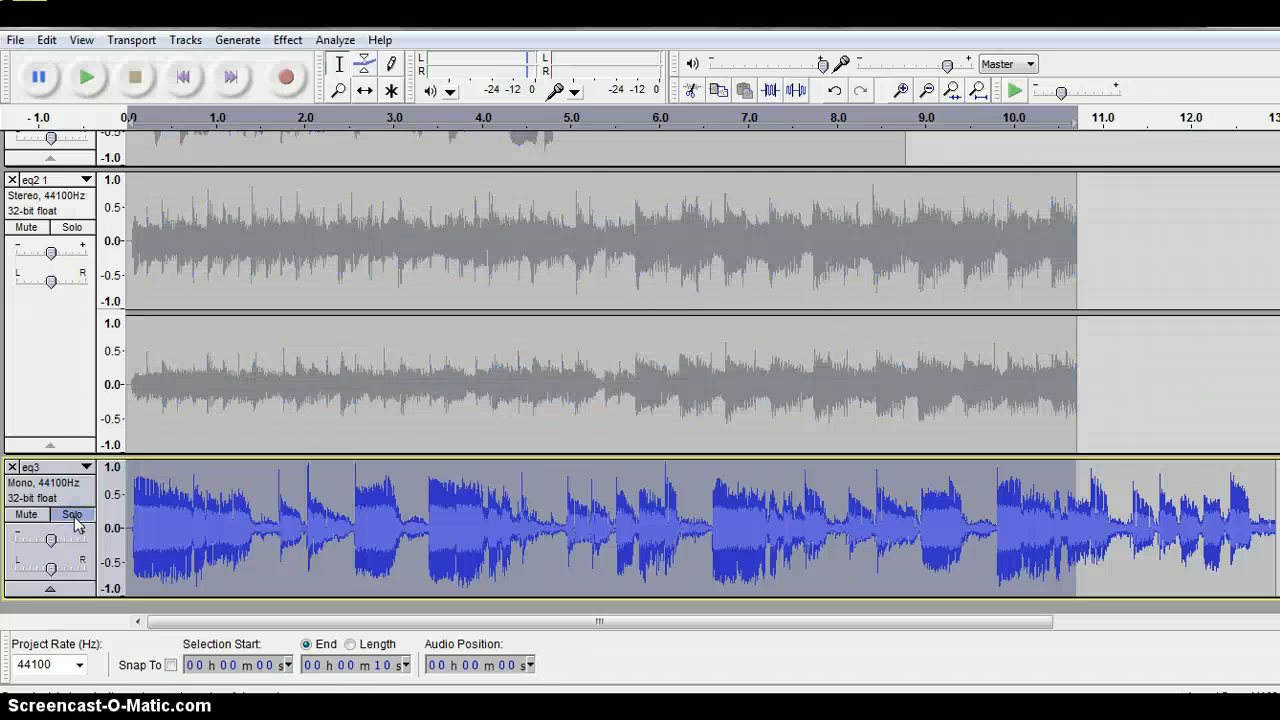
{"action": "left_click", "coordinate": [86, 78]}
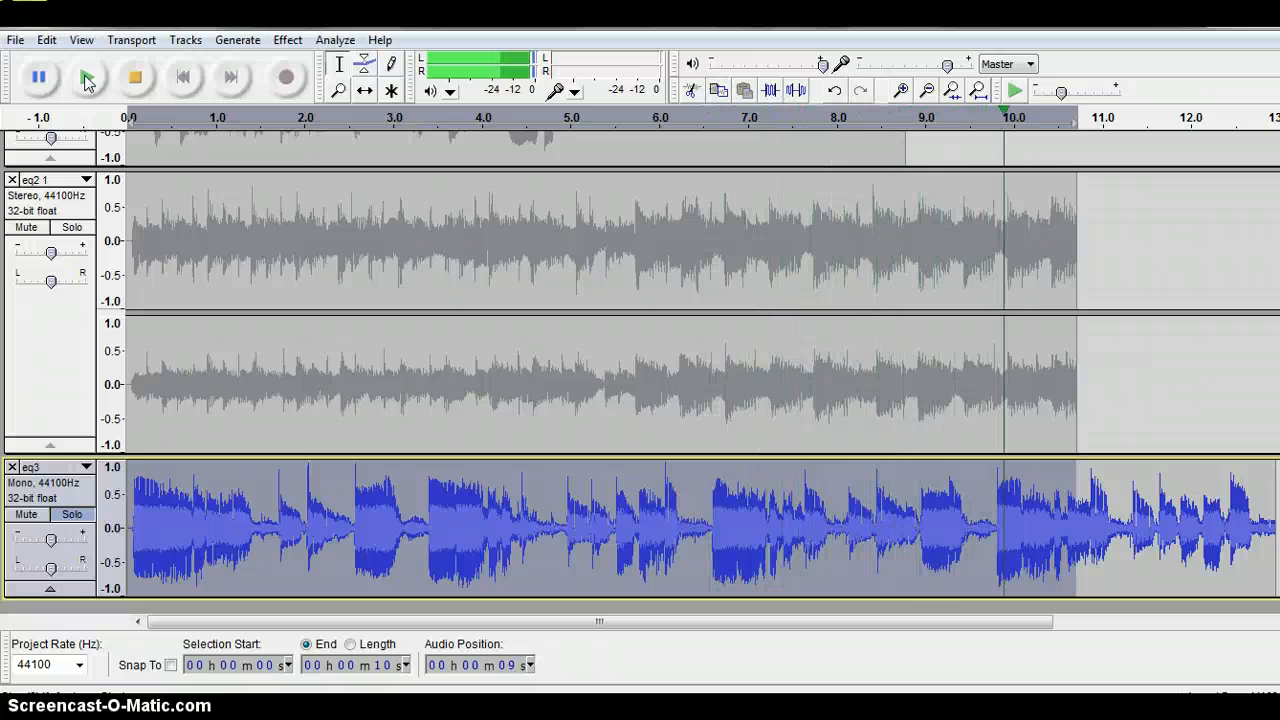
{"action": "left_click", "coordinate": [87, 85]}
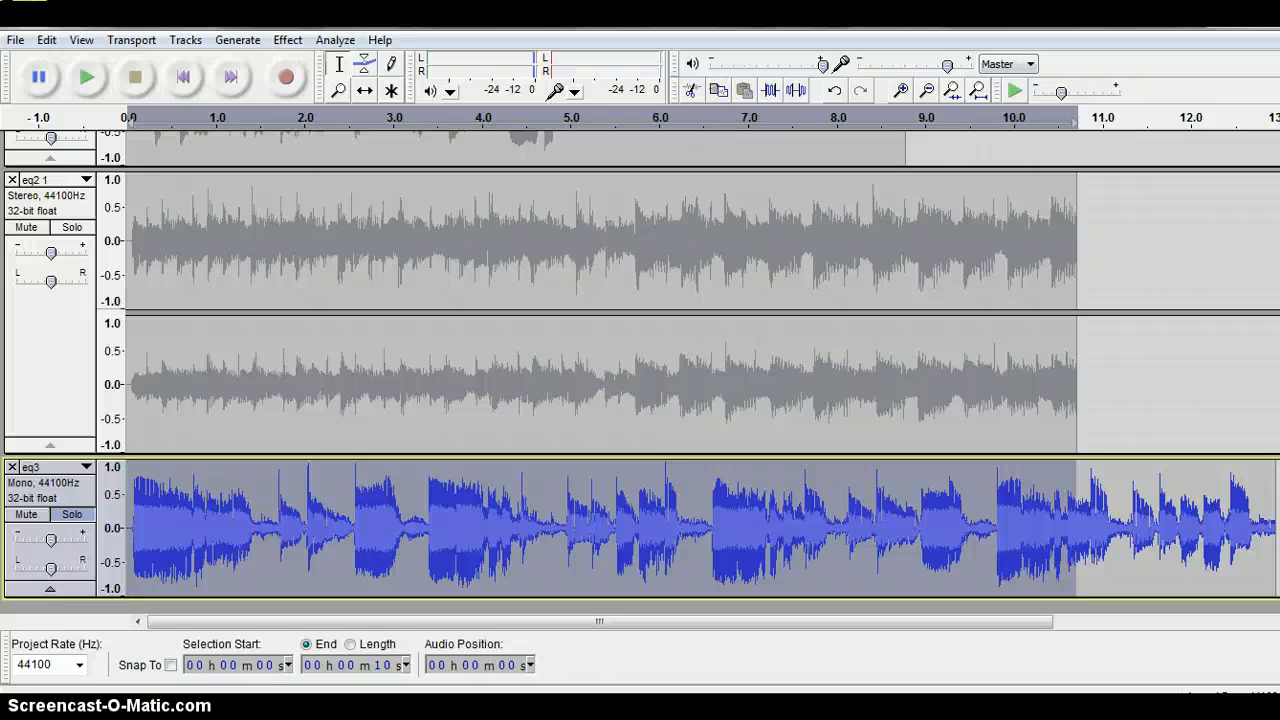
Step: Select the whole eq3 track and open the Equalization effect for it in Graphic EQ mode
{"action": "left_click", "coordinate": [72, 497]}
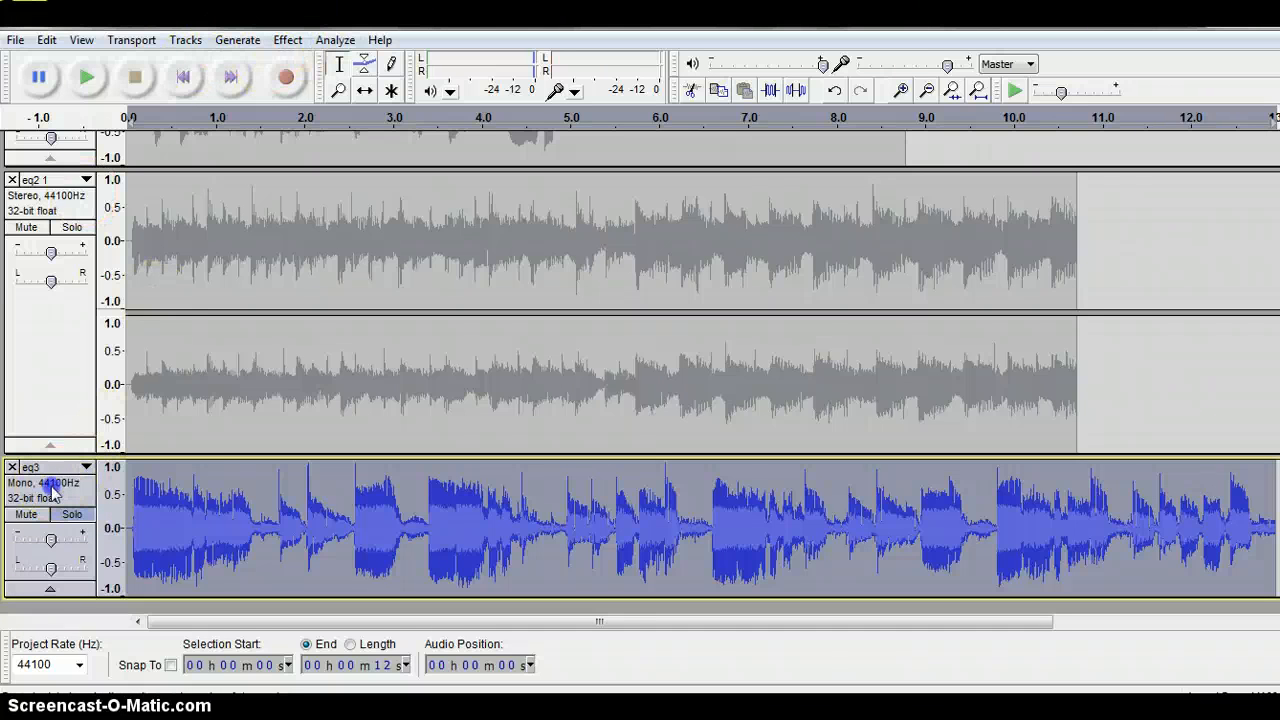
{"action": "left_click", "coordinate": [288, 40]}
{"action": "left_click", "coordinate": [345, 265]}
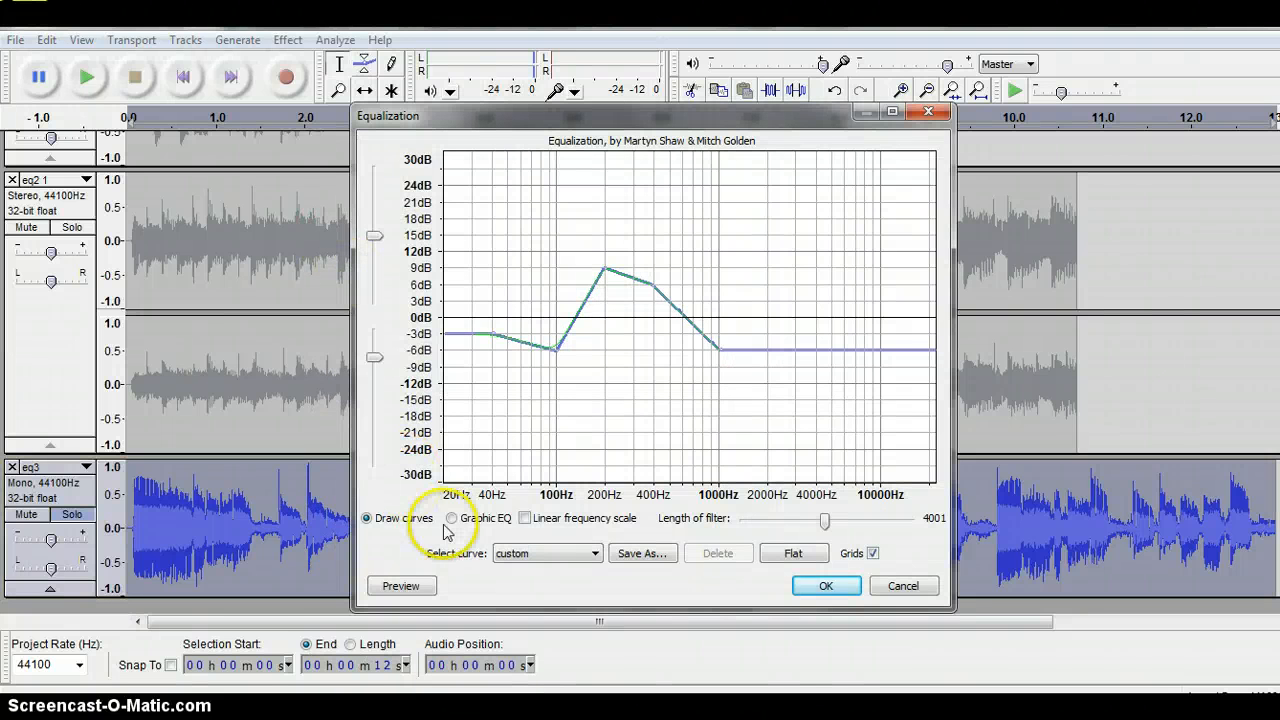
{"action": "left_click", "coordinate": [452, 519]}
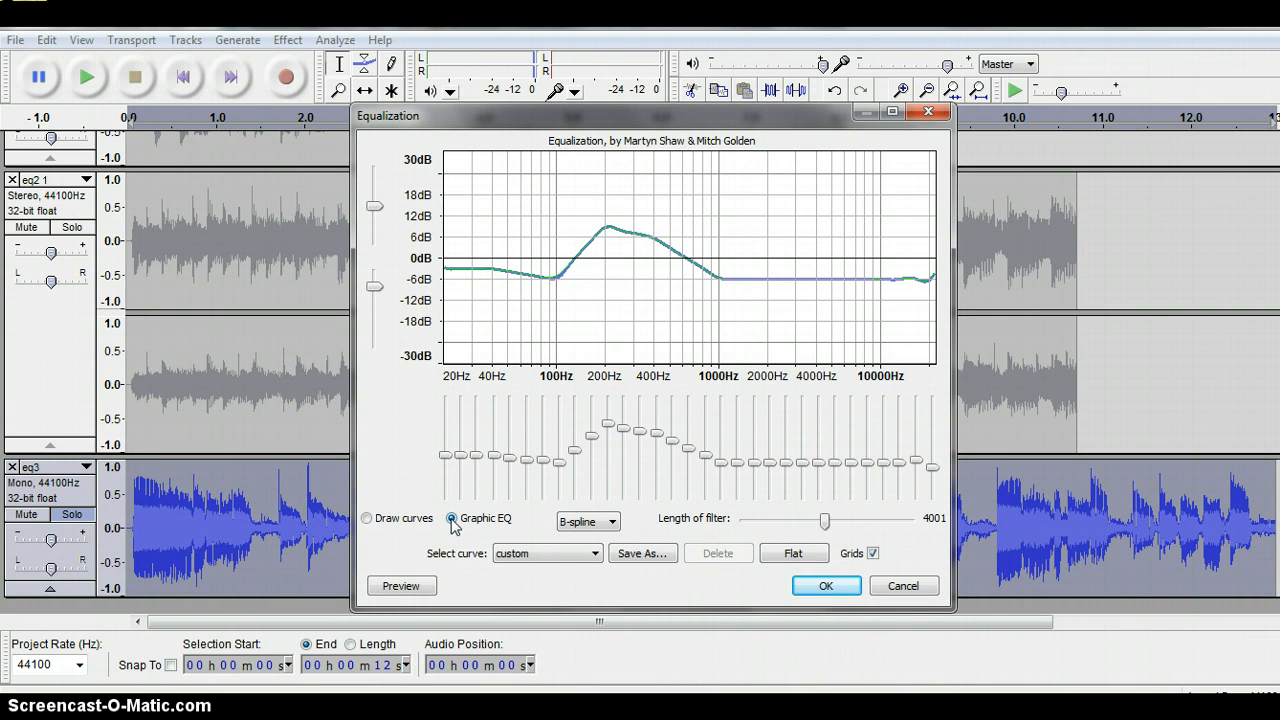
Step: Load the amradio preset curve for eq3, moving the Equalization dialog clear for the full preset list, and preview it
{"action": "left_click", "coordinate": [593, 553]}
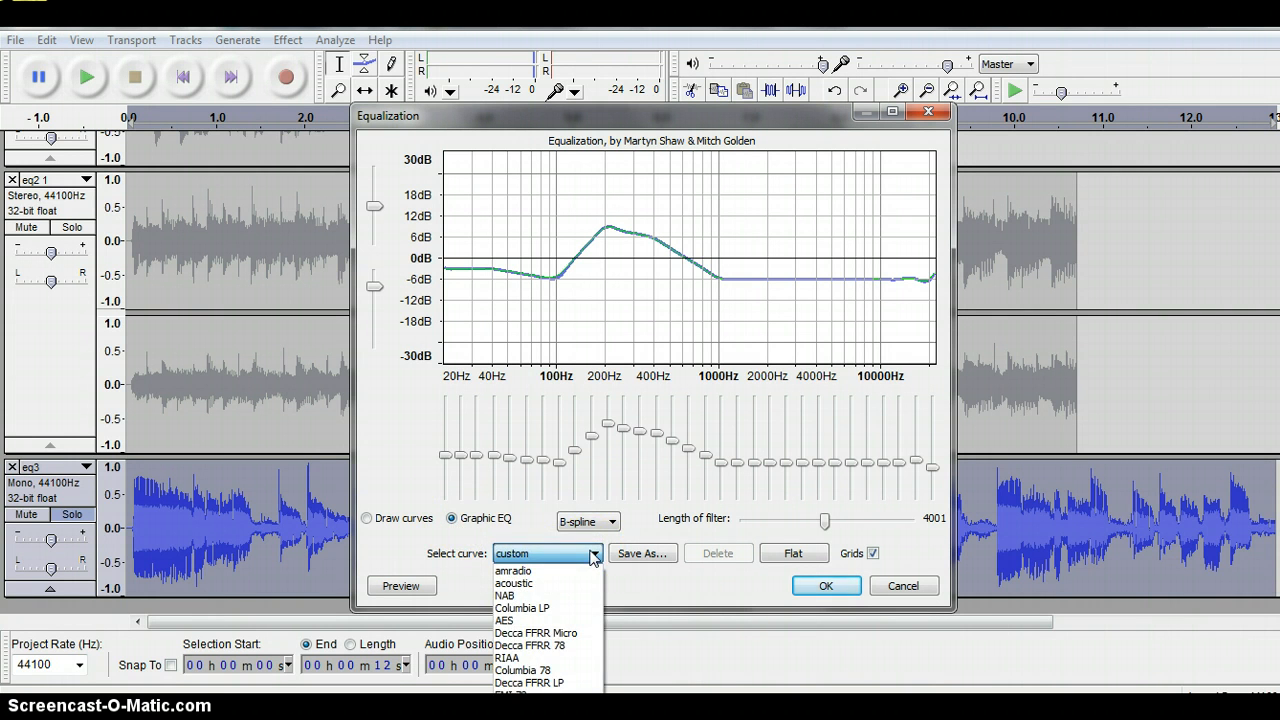
{"action": "left_click", "coordinate": [632, 107]}
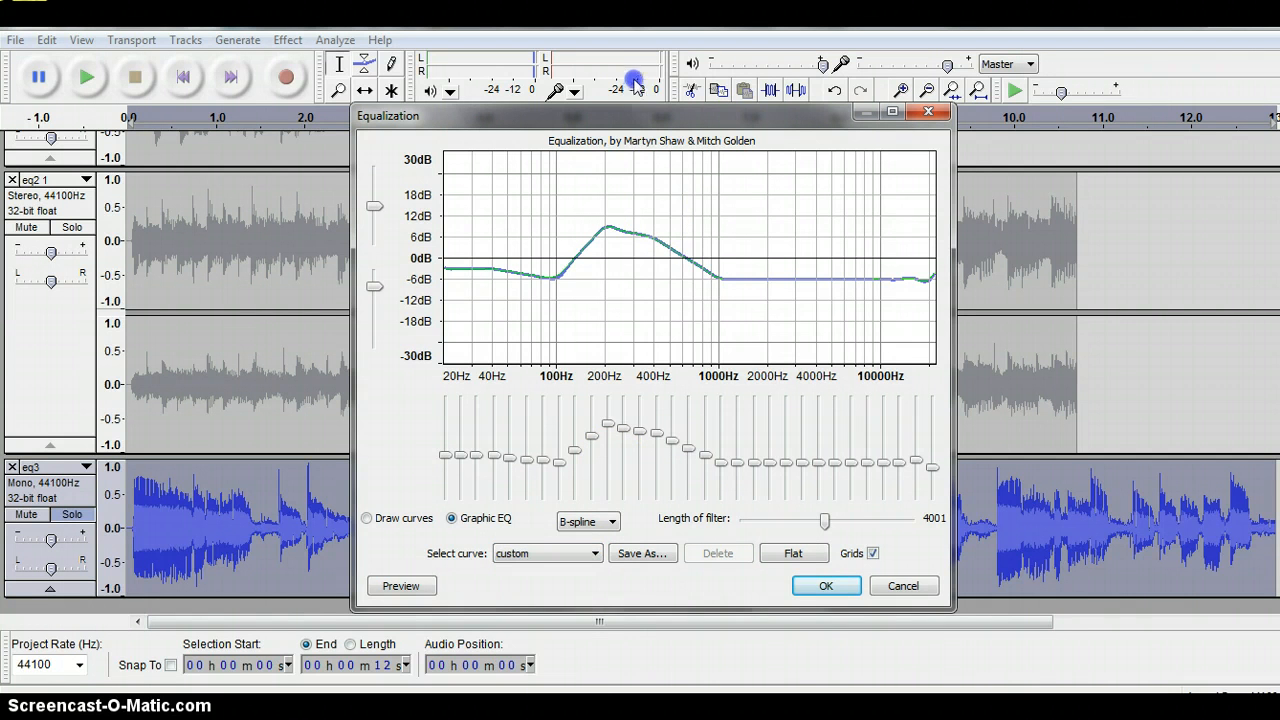
{"action": "left_click_drag", "start_coordinate": [622, 118], "coordinate": [638, 50]}
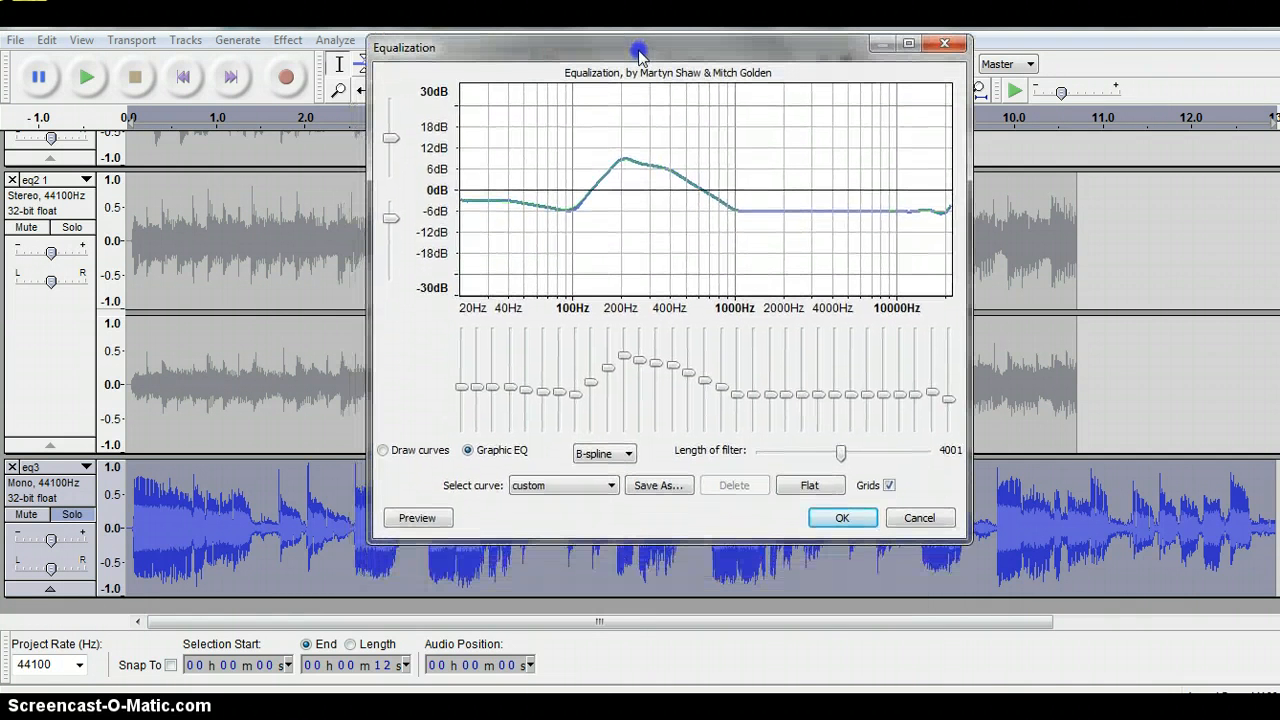
{"action": "left_click", "coordinate": [610, 487]}
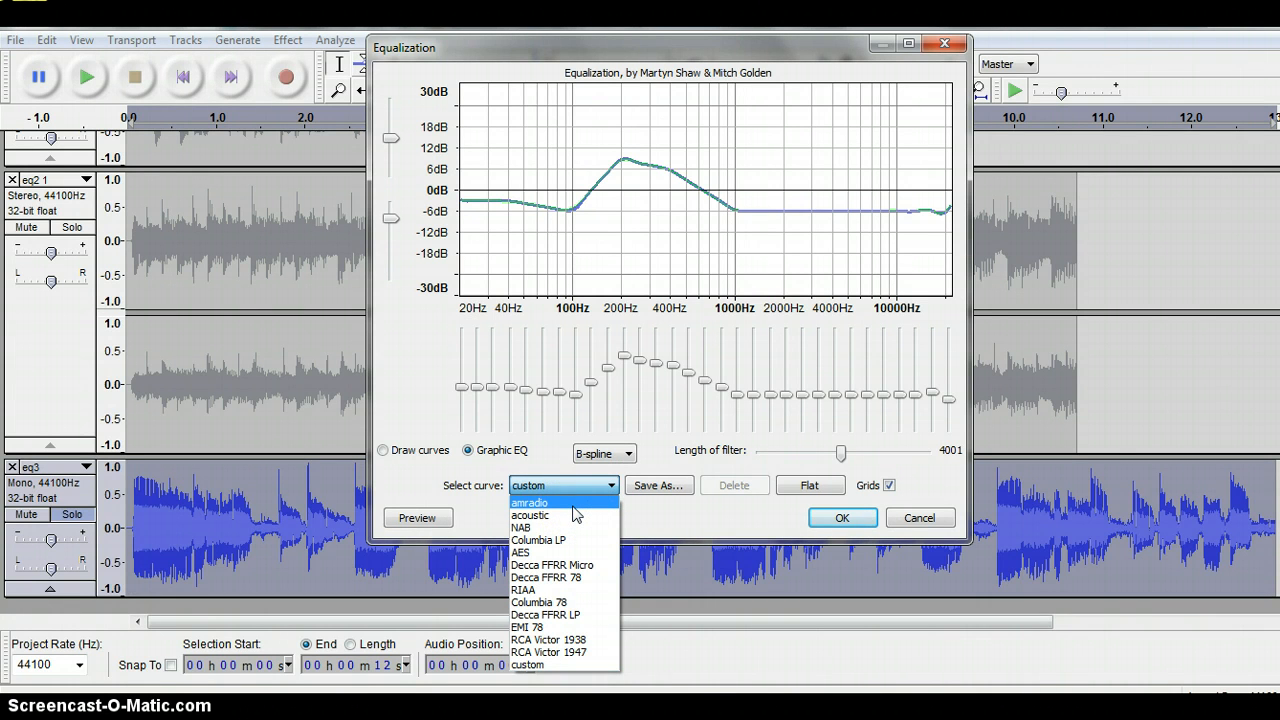
{"action": "left_click", "coordinate": [566, 504]}
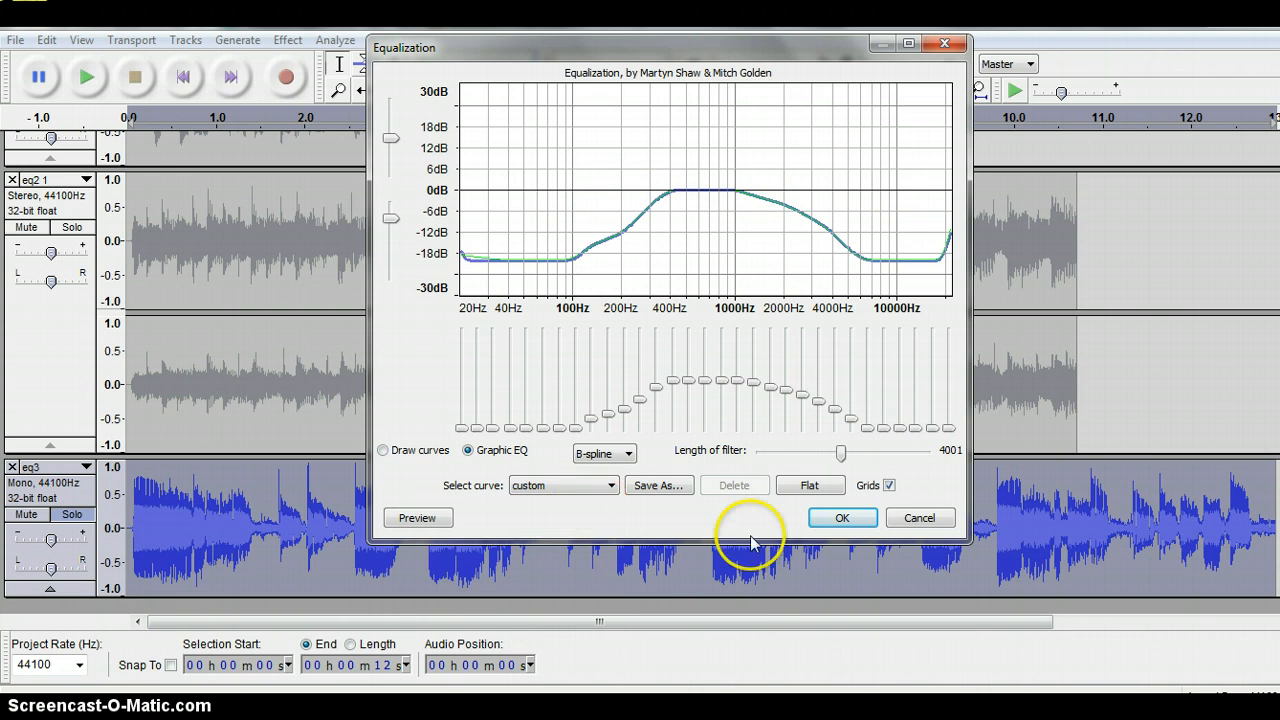
{"action": "left_click", "coordinate": [418, 518]}
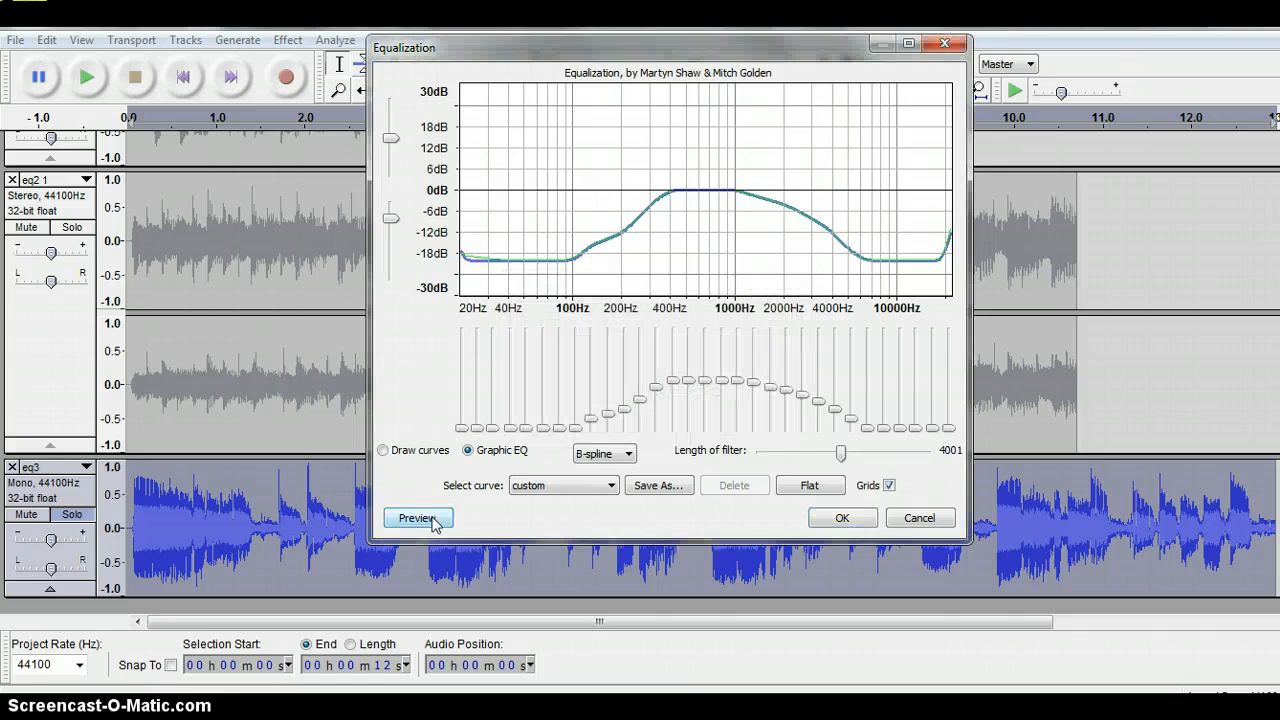
Step: Load the RCA Victor 1938 preset curve for the eq3 equalization
{"action": "left_click", "coordinate": [611, 486]}
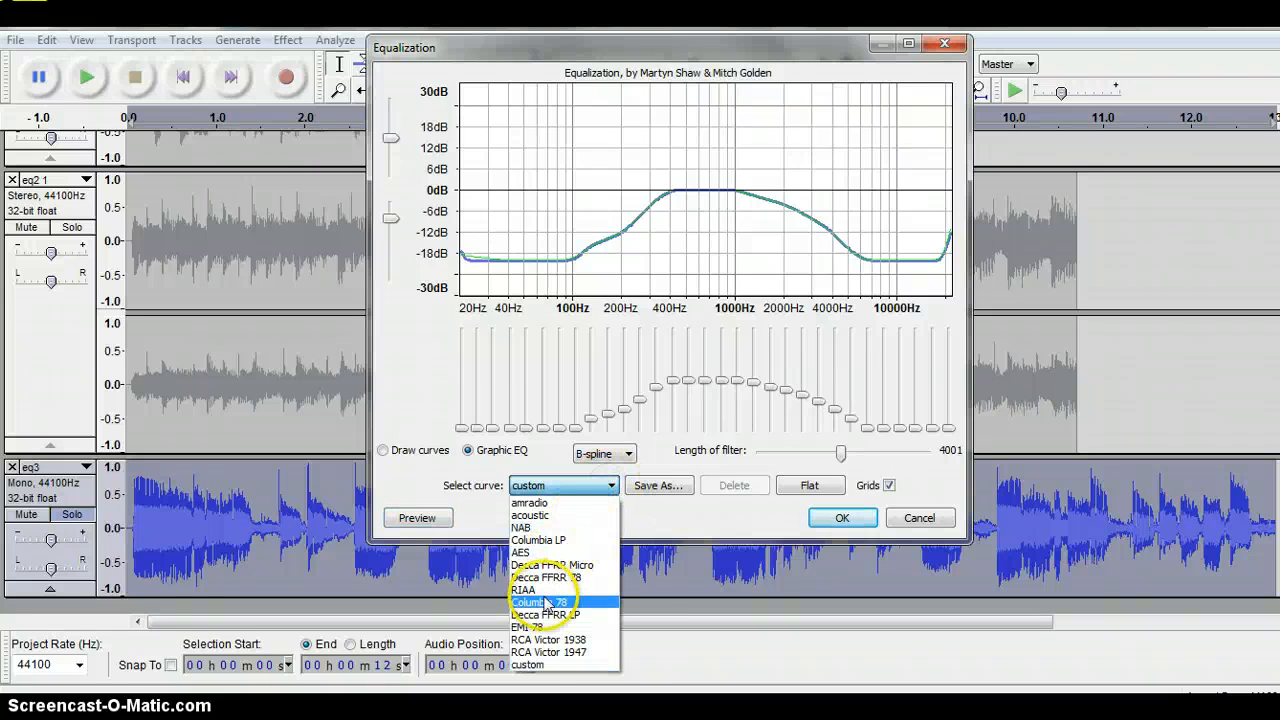
{"action": "left_click", "coordinate": [566, 645]}
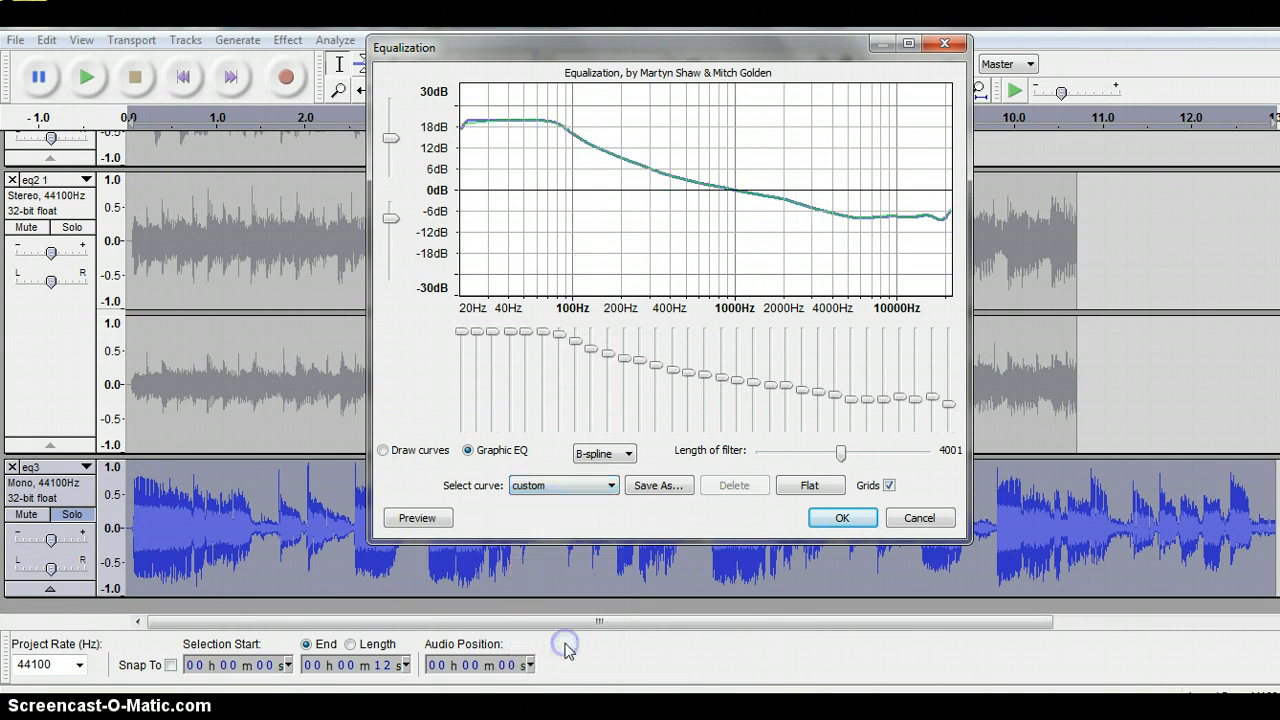
Step: Preview the RCA Victor 1938 curve on eq3, and load the Columbia LP preset curve and preview it as well
{"action": "left_click", "coordinate": [418, 520]}
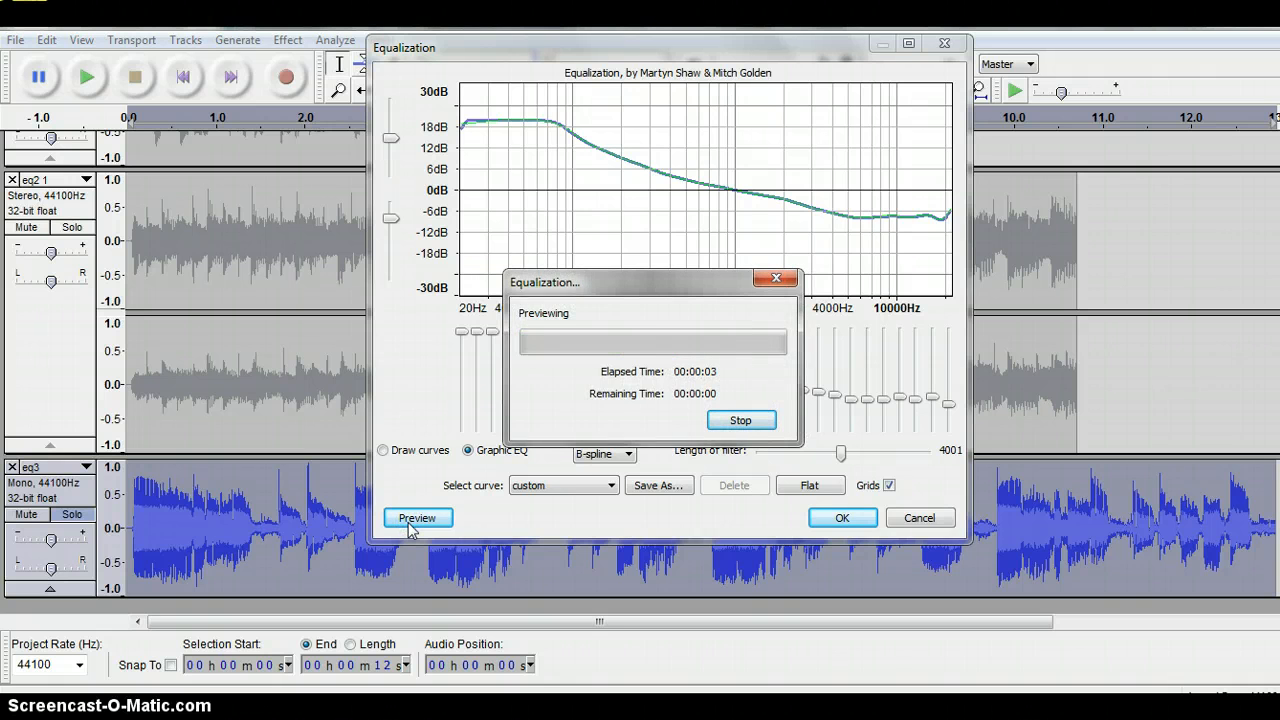
{"action": "left_click", "coordinate": [600, 486]}
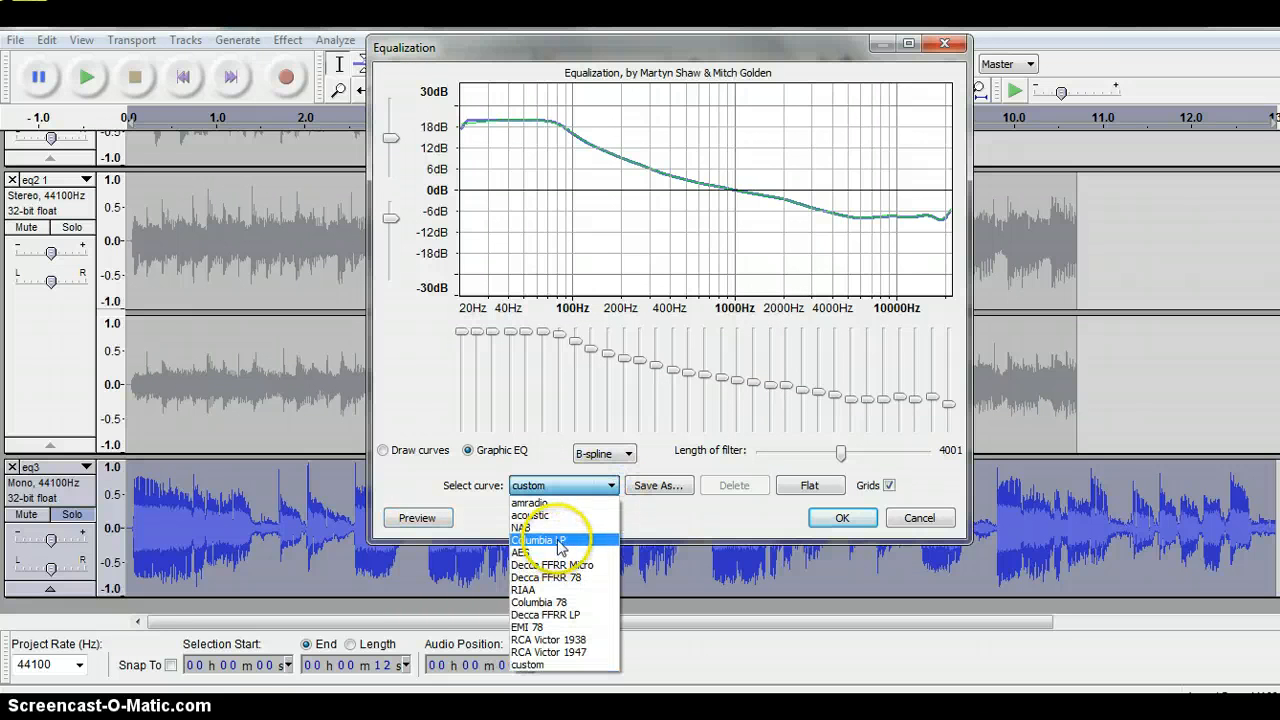
{"action": "left_click", "coordinate": [549, 555]}
{"action": "left_click", "coordinate": [410, 526]}
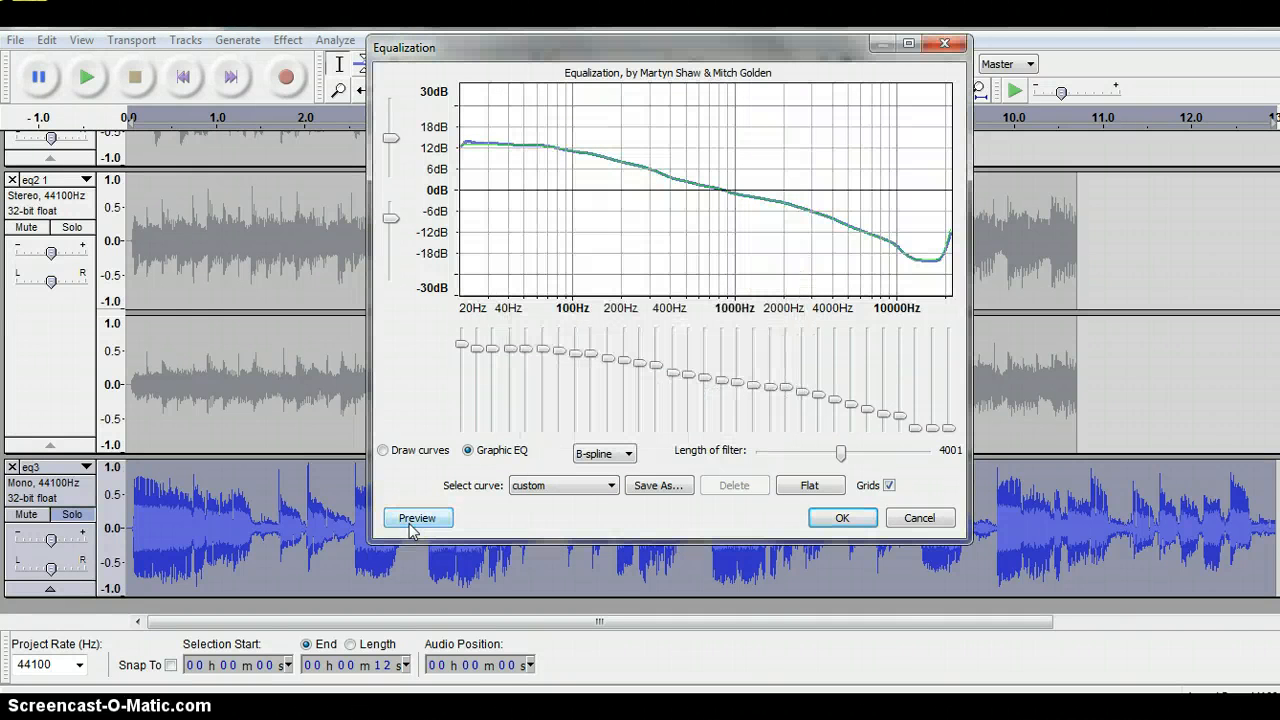
Step: Load the acoustic preset curve for the eq3 equalization and preview it
{"action": "left_click", "coordinate": [610, 485]}
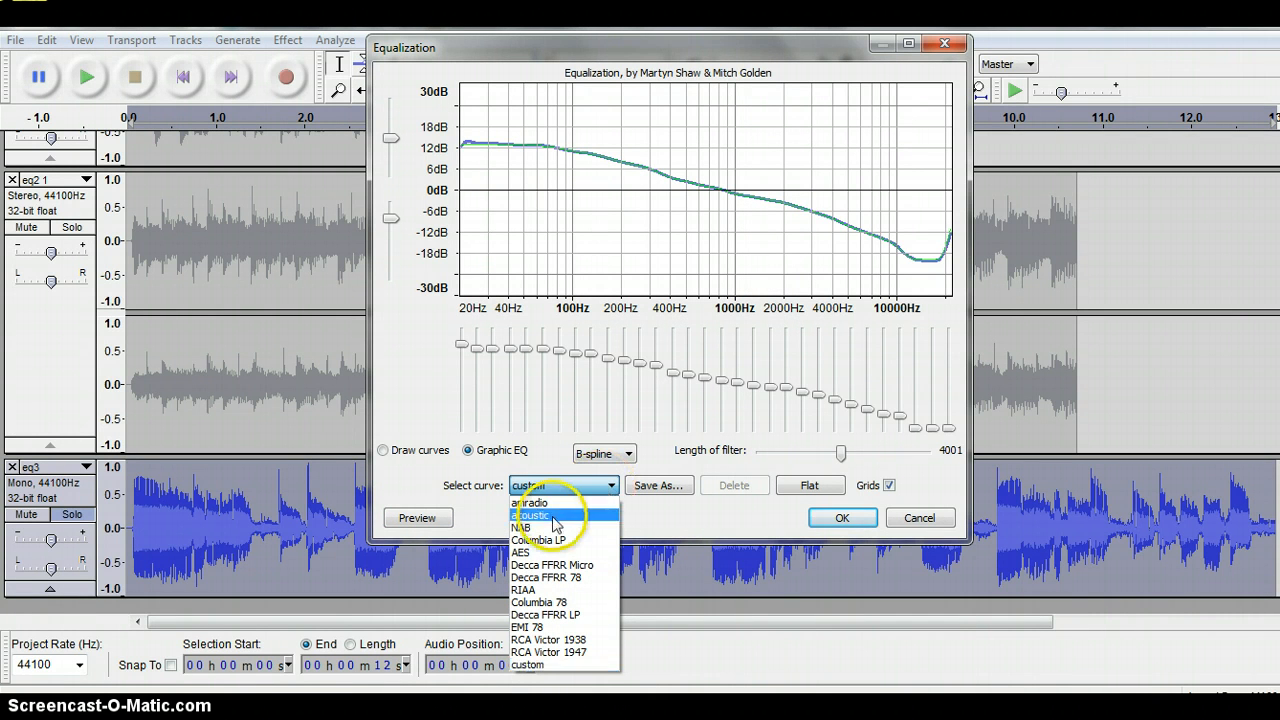
{"action": "left_click", "coordinate": [553, 518]}
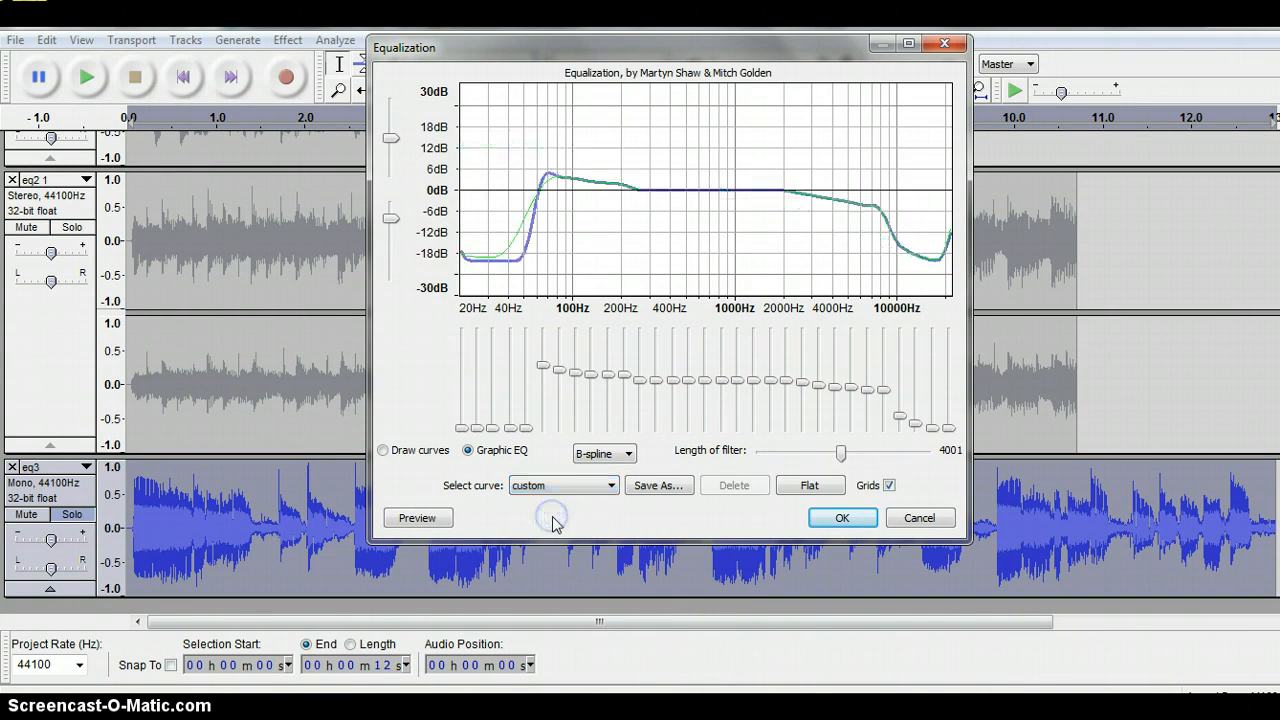
{"action": "left_click", "coordinate": [410, 519]}
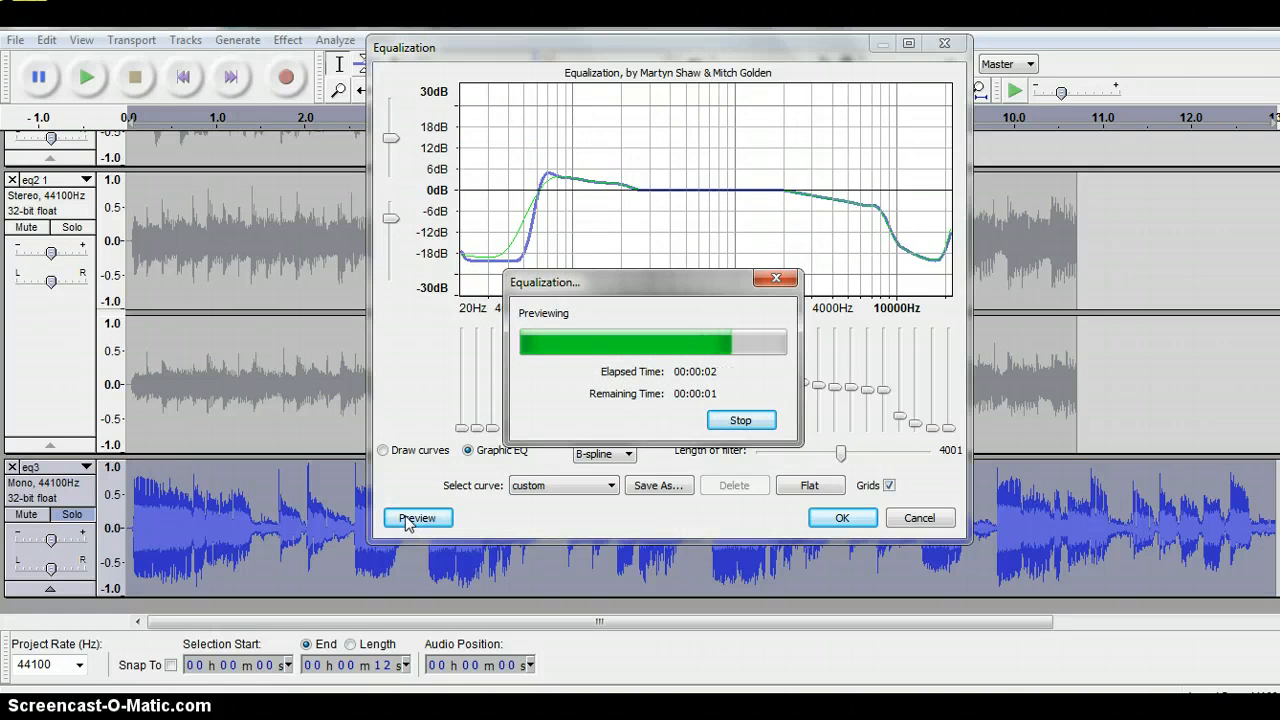
{"action": "left_click", "coordinate": [614, 484]}
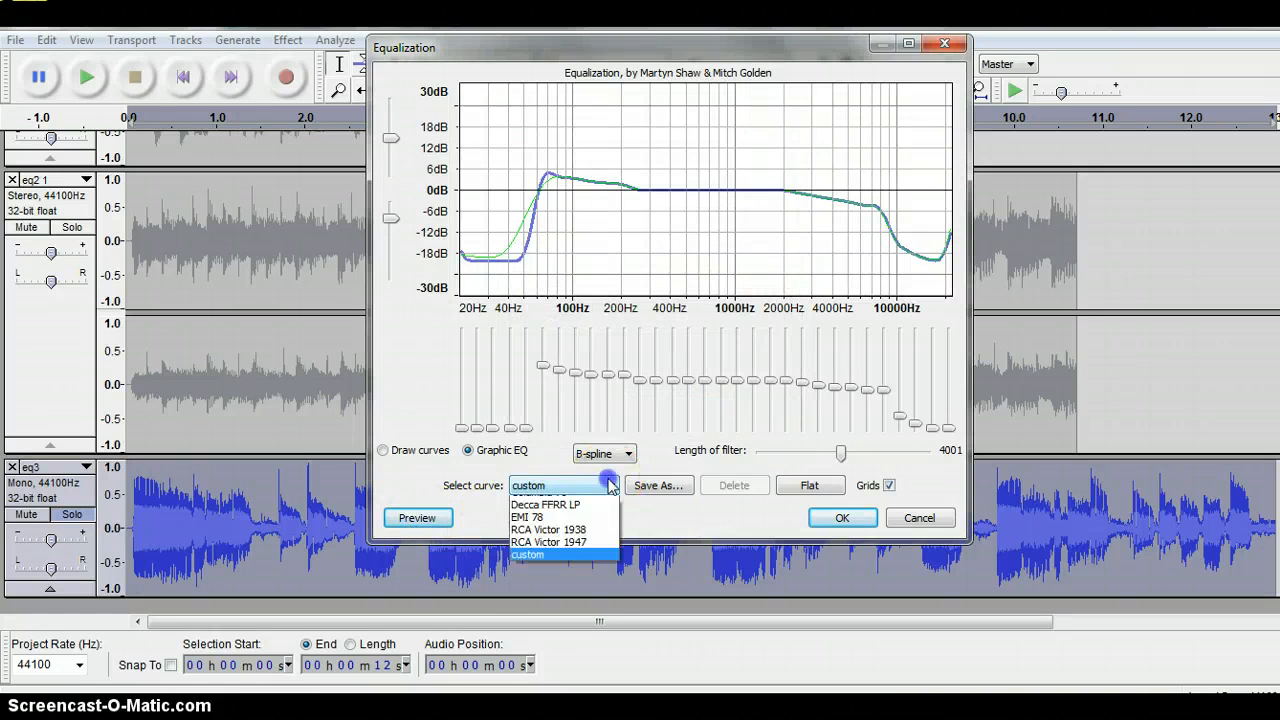
{"action": "left_click", "coordinate": [549, 519]}
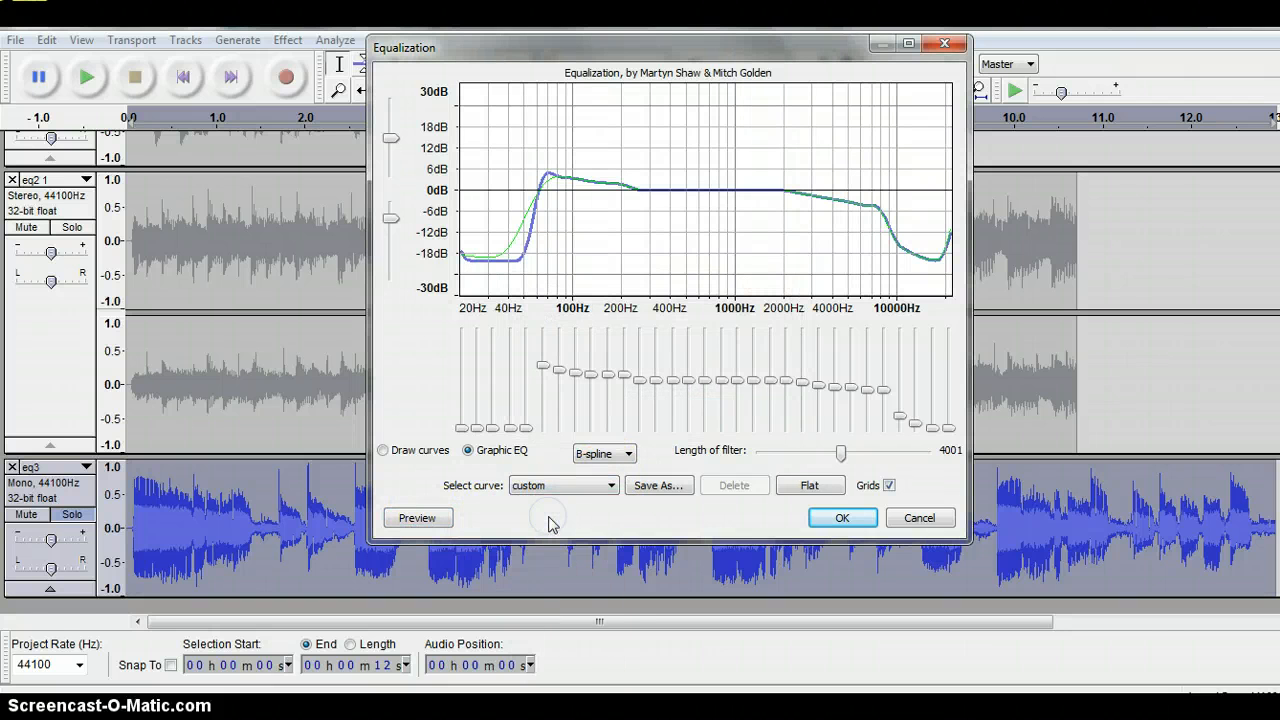
{"action": "left_click", "coordinate": [603, 502]}
{"action": "left_click", "coordinate": [607, 487]}
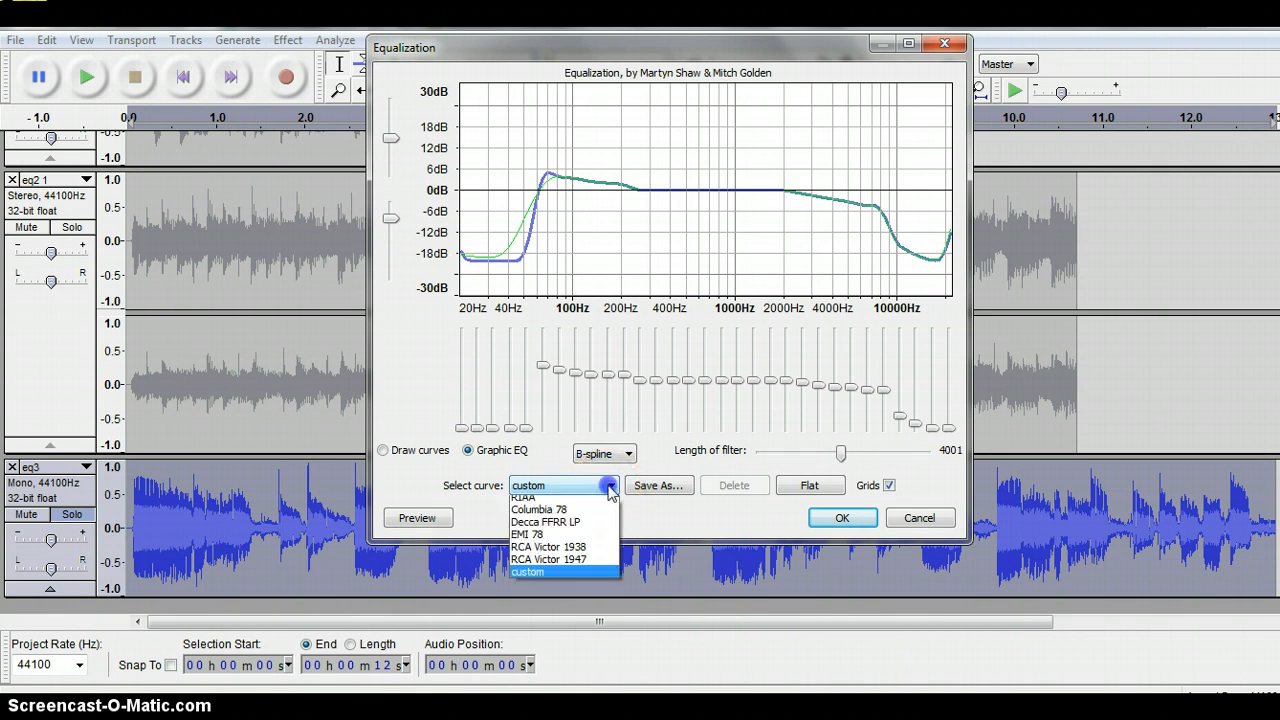
{"action": "left_click", "coordinate": [547, 520]}
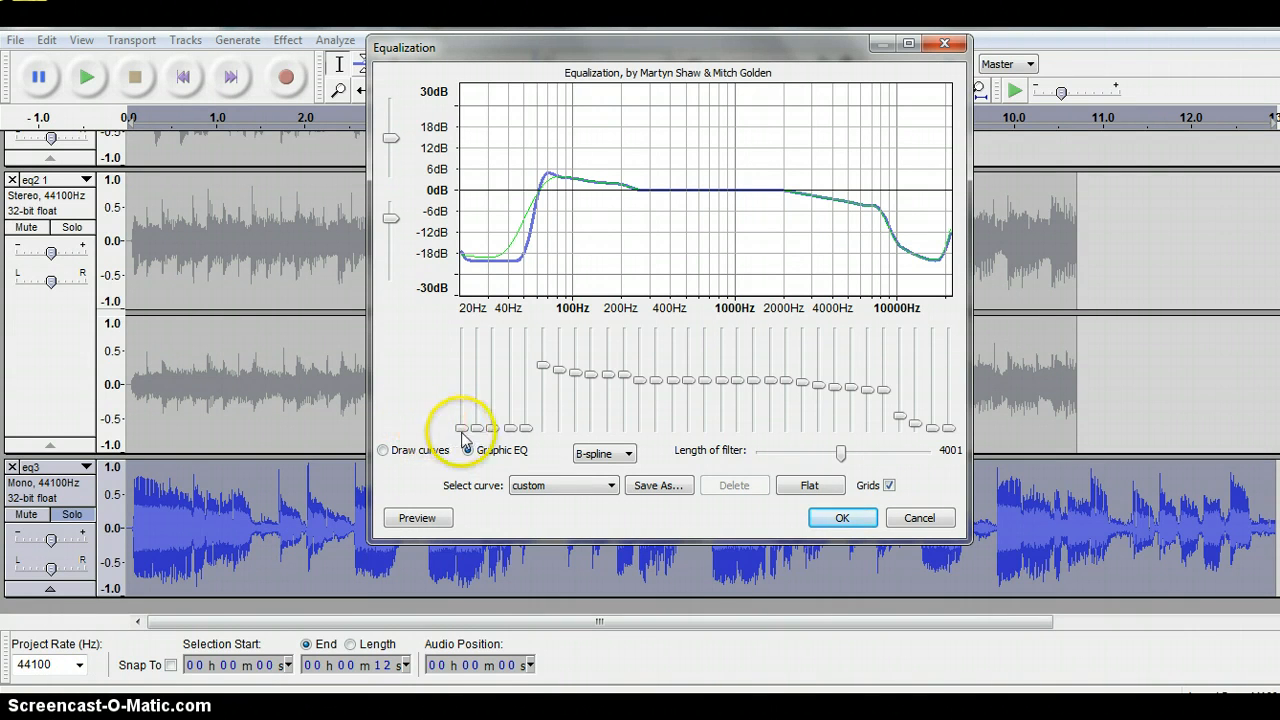
Step: Reshape the acoustic curve by raising the 20 Hz band, cutting 400–630 Hz to about -10 dB and boosting around 4000 Hz to about 6 dB
{"action": "left_click_drag", "start_coordinate": [463, 430], "coordinate": [463, 410]}
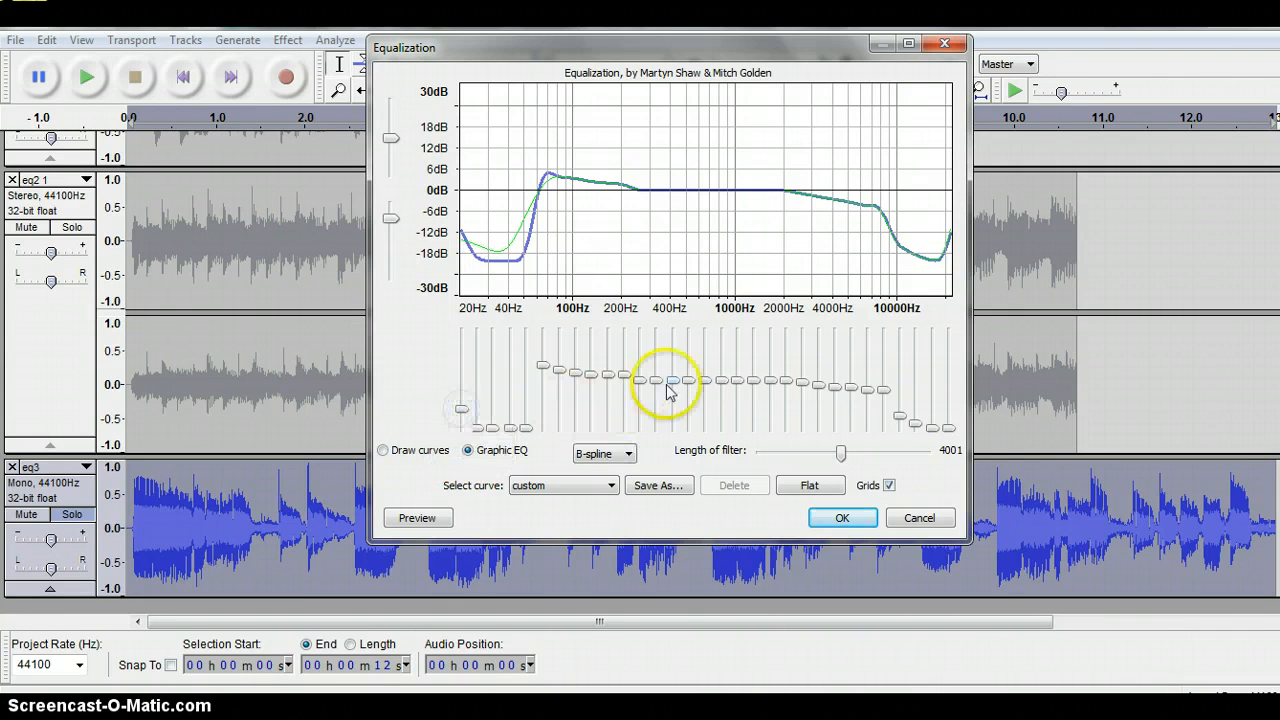
{"action": "left_click_drag", "start_coordinate": [705, 380], "coordinate": [674, 405]}
{"action": "left_click_drag", "start_coordinate": [820, 383], "coordinate": [866, 385]}
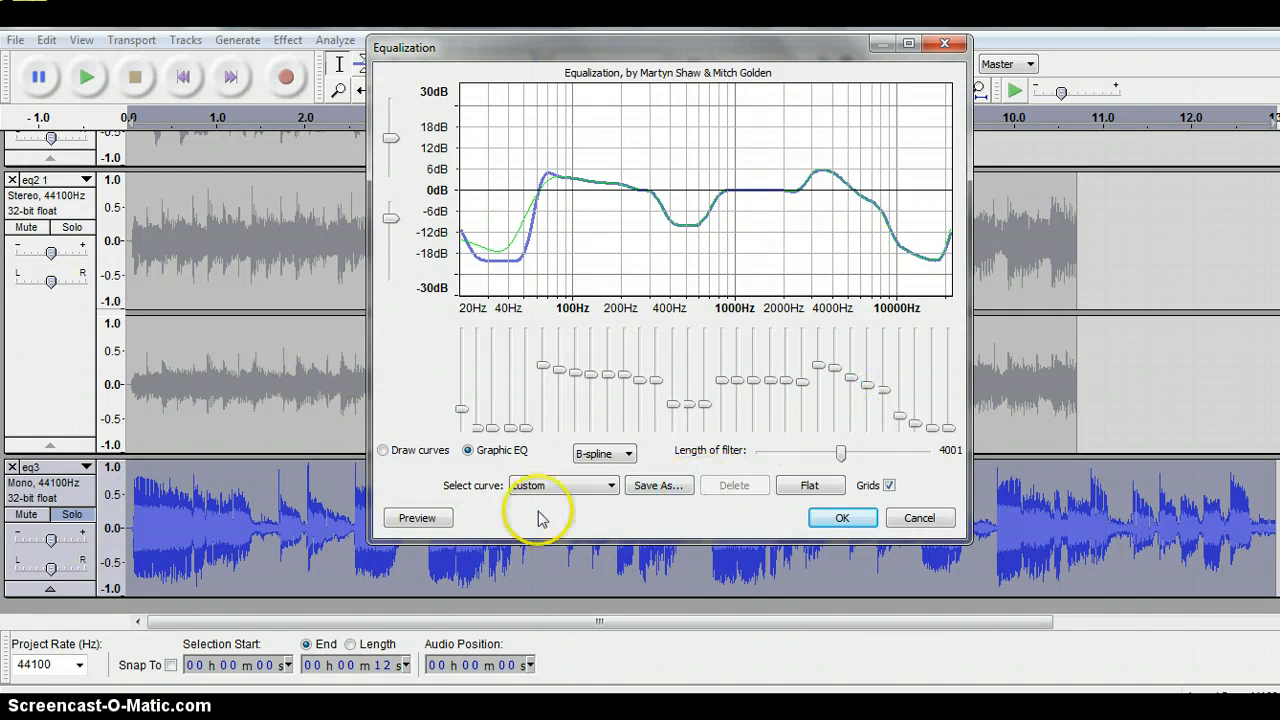
Step: Preview the adjusted curve, apply the equalization to the eq3 track and play the processed track
{"action": "left_click", "coordinate": [418, 517]}
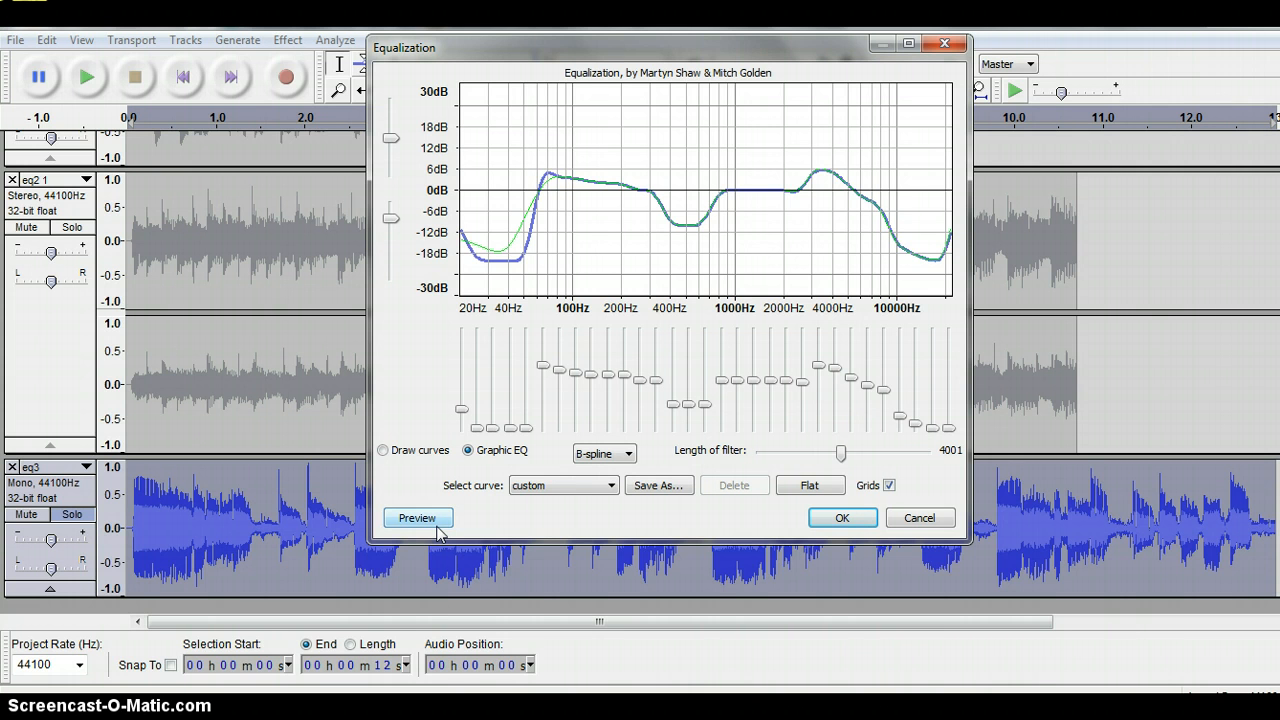
{"action": "left_click", "coordinate": [437, 527]}
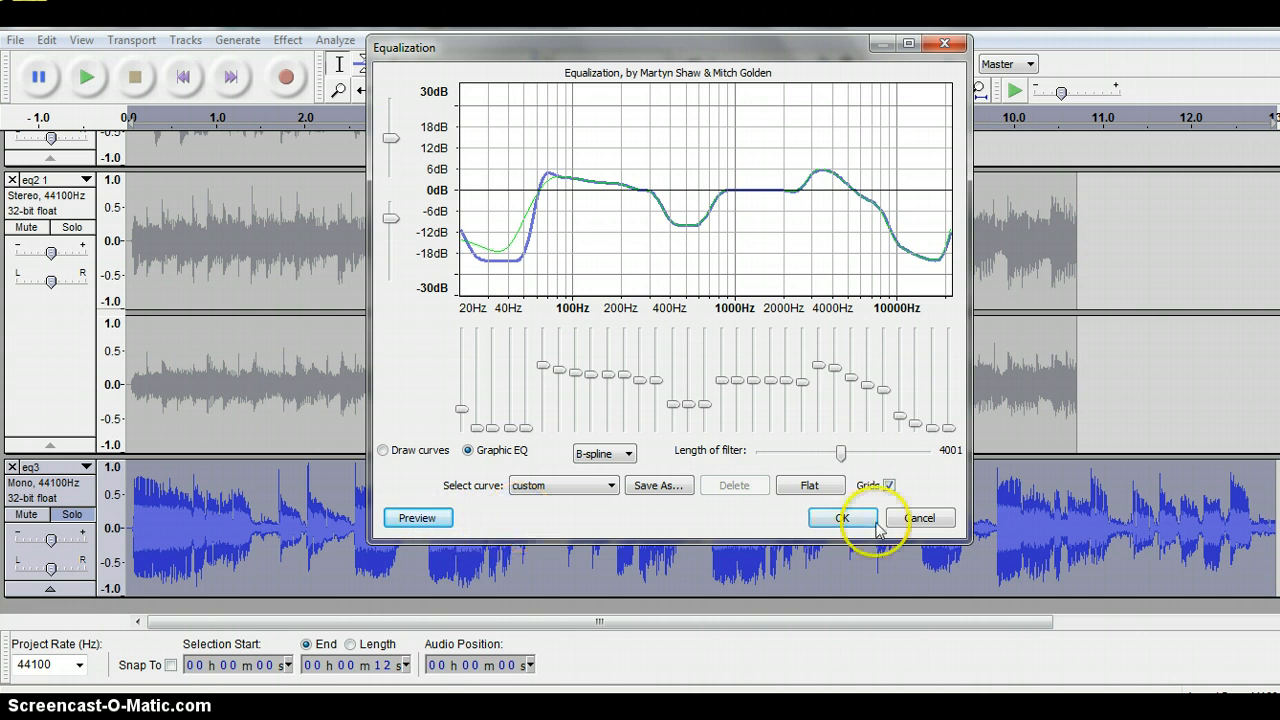
{"action": "left_click", "coordinate": [840, 519]}
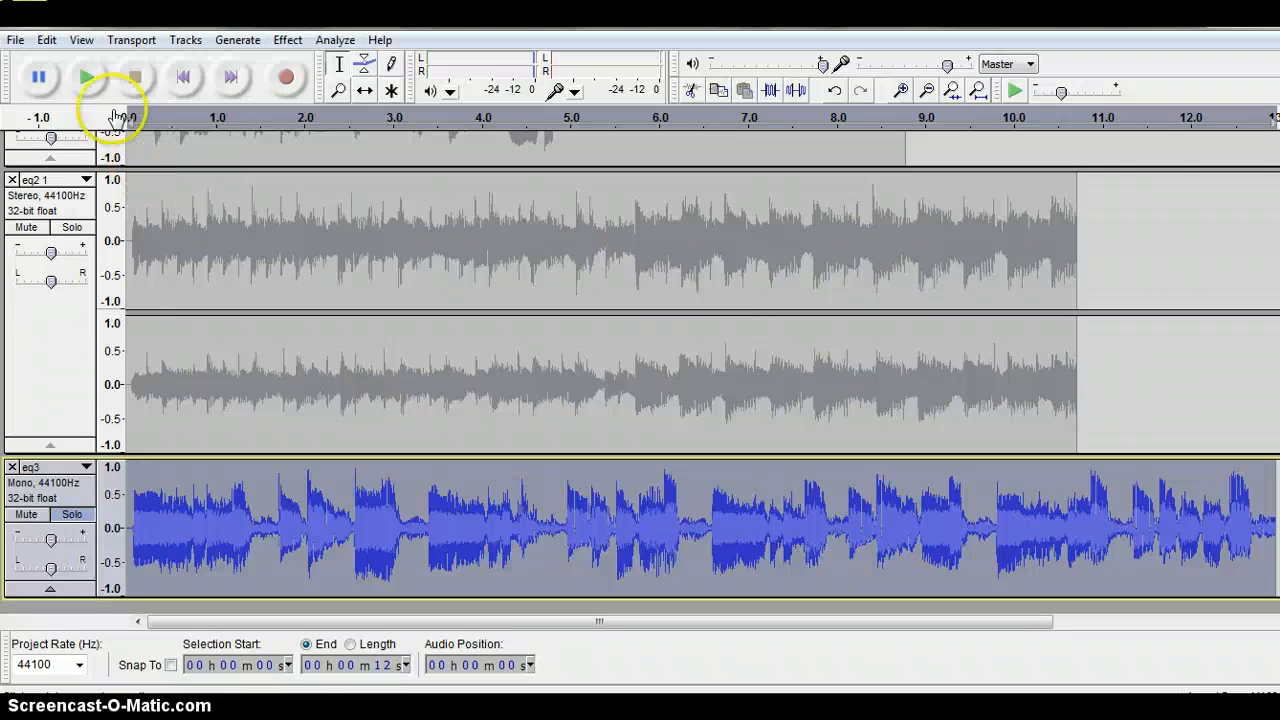
{"action": "left_click", "coordinate": [87, 86]}
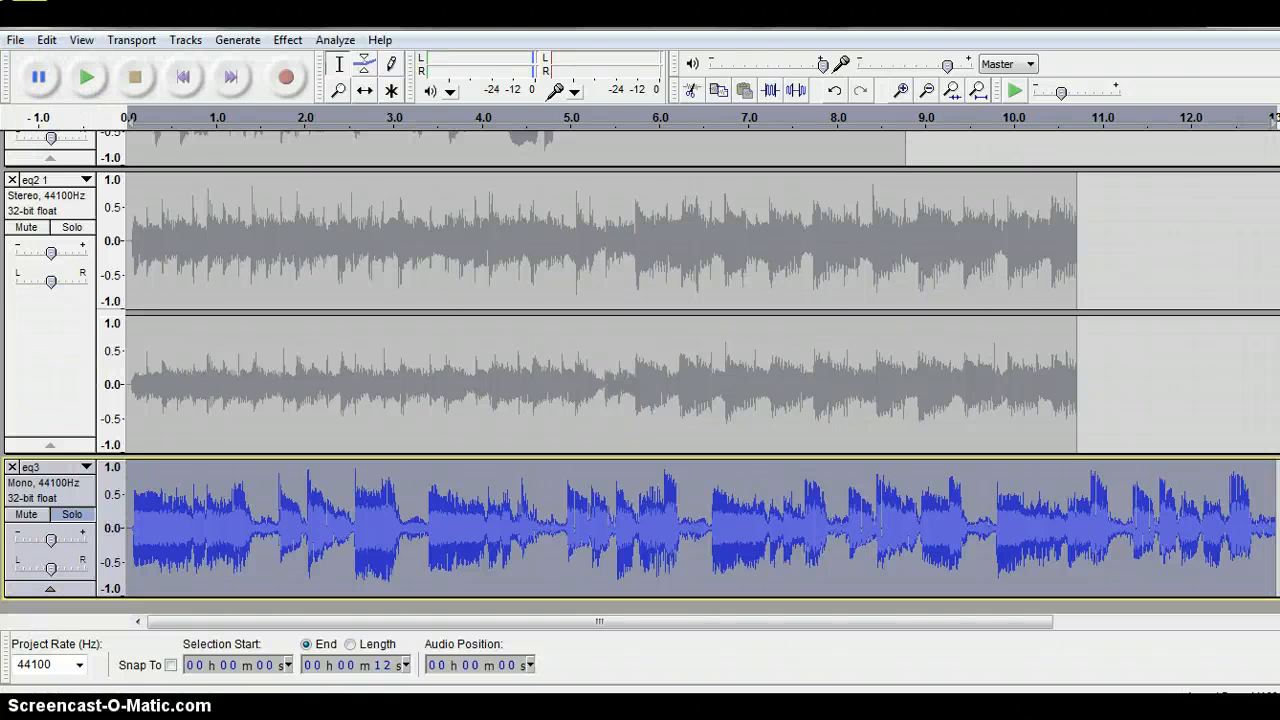
Step: Reopen the Equalization effect for eq3 and save its custom curve under the name my_eq
{"action": "left_click", "coordinate": [290, 40]}
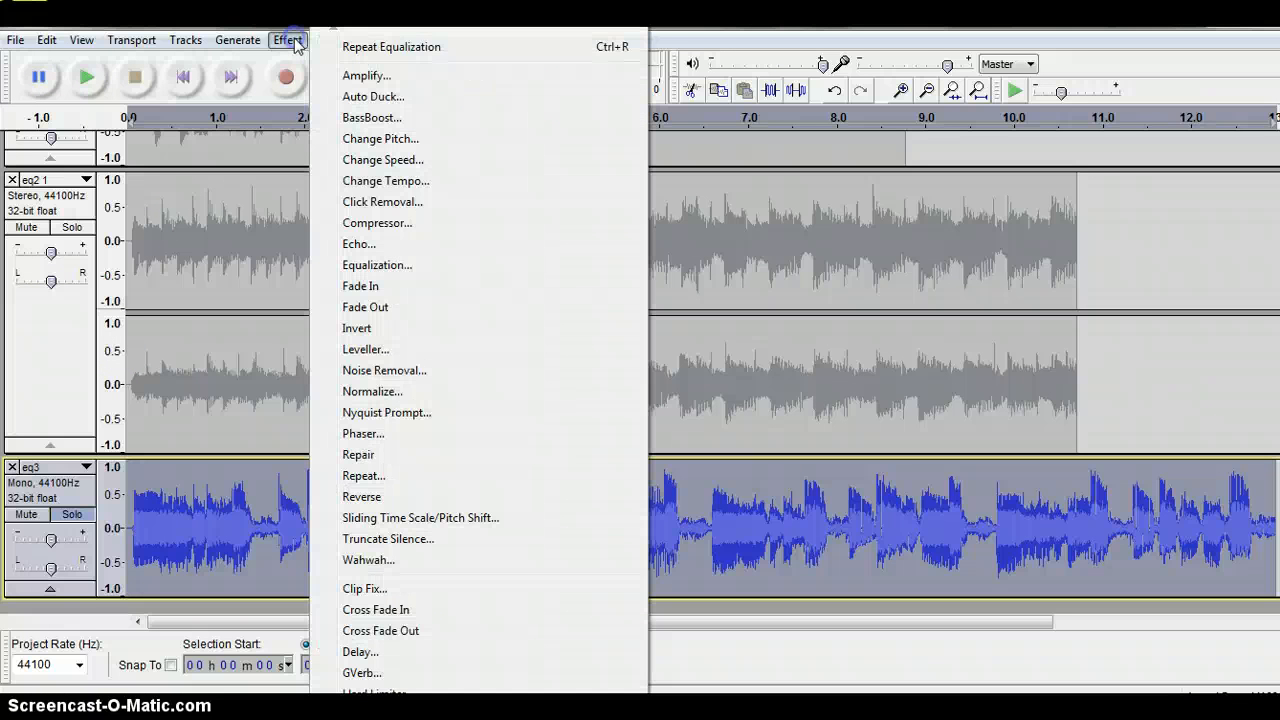
{"action": "left_click", "coordinate": [384, 265]}
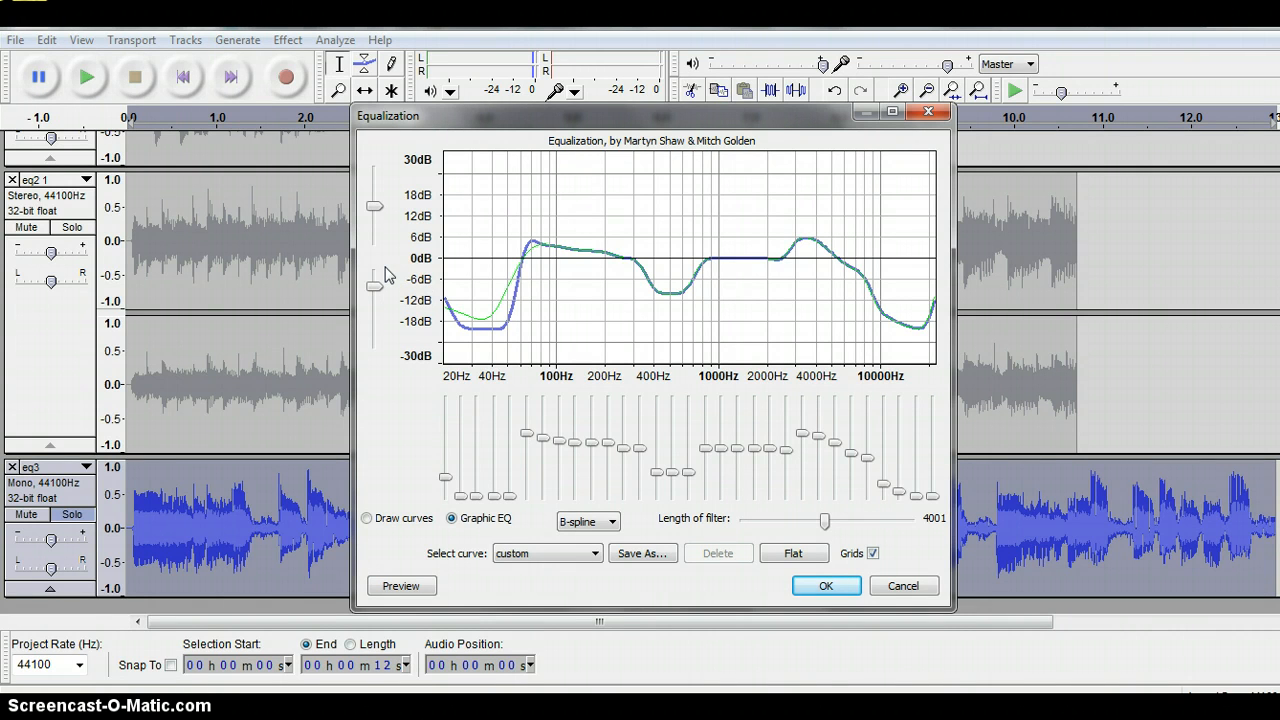
{"action": "left_click", "coordinate": [642, 556]}
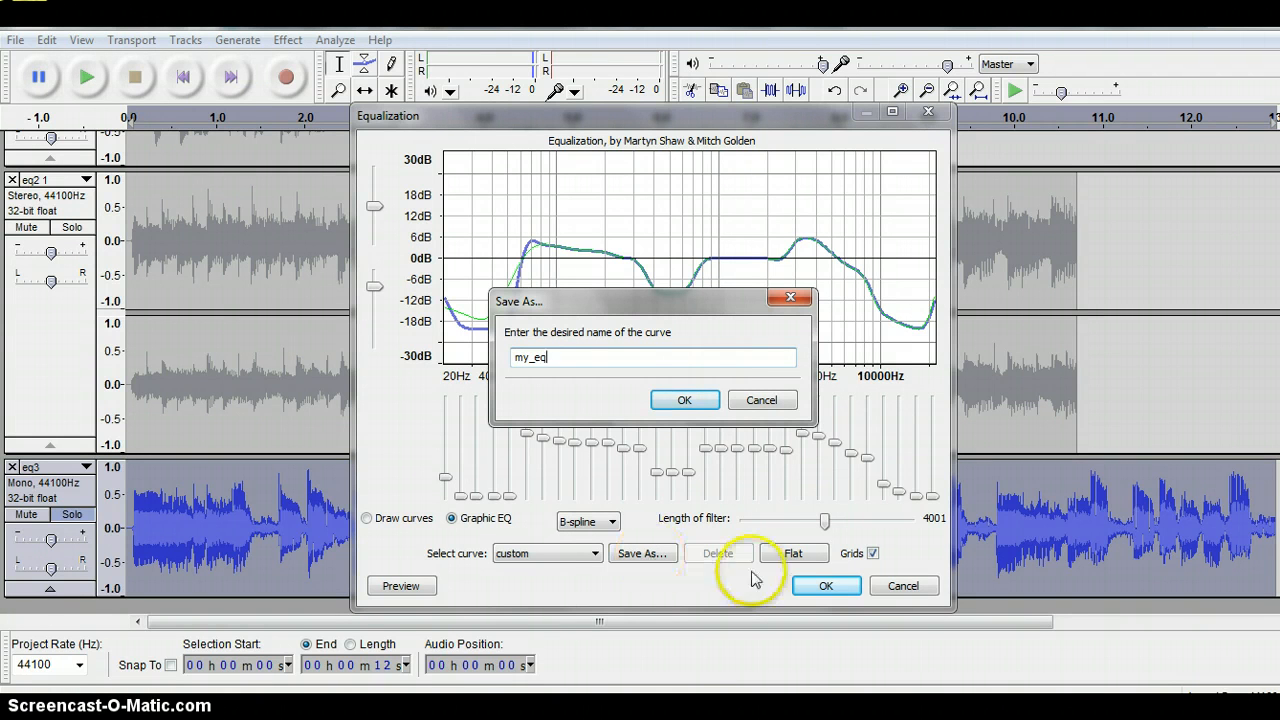
{"action": "left_click", "coordinate": [684, 400]}
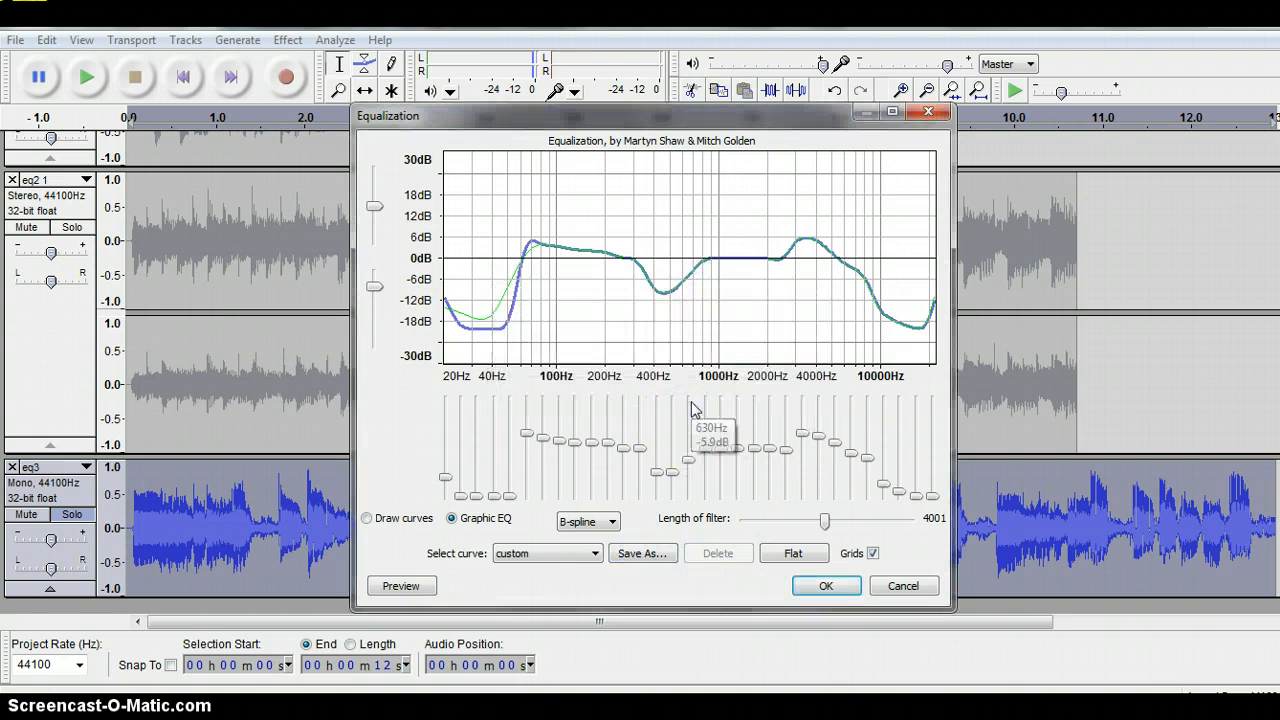
Step: Check the full list of preset curves for the saved my_eq curve, moving the Equalization dialog up to make room
{"action": "left_click", "coordinate": [596, 553]}
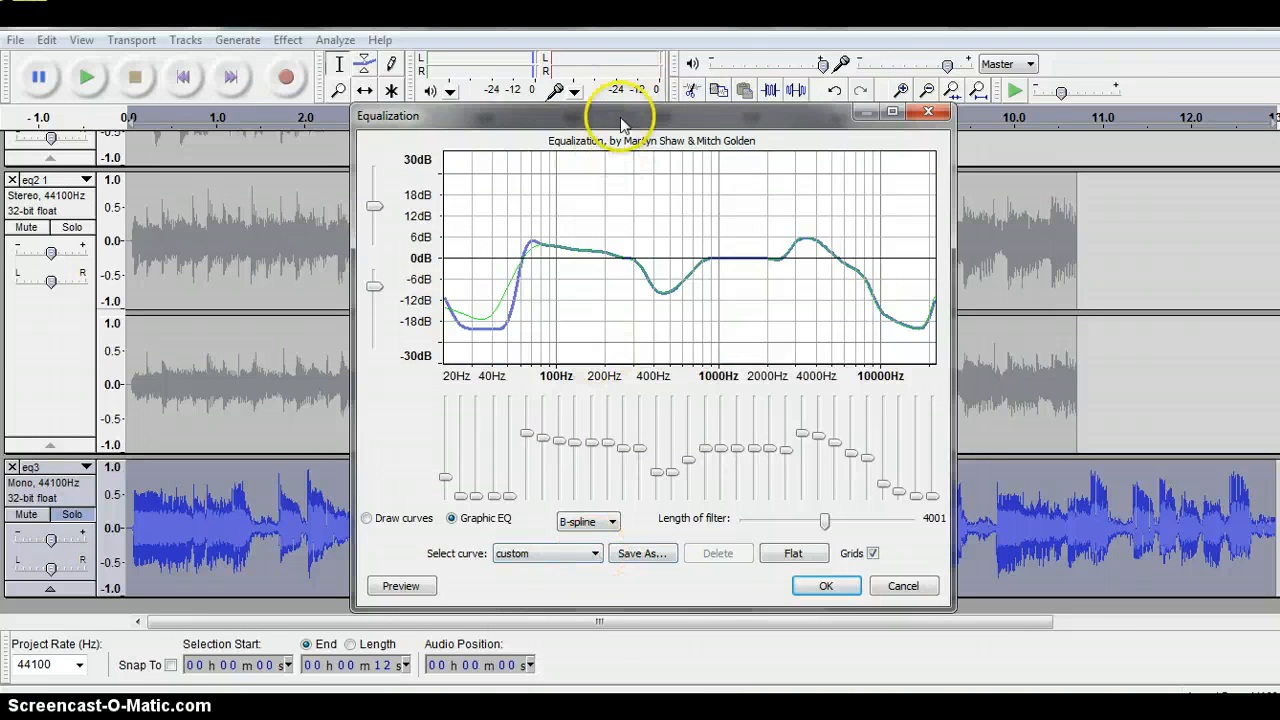
{"action": "left_click_drag", "start_coordinate": [626, 106], "coordinate": [626, 60]}
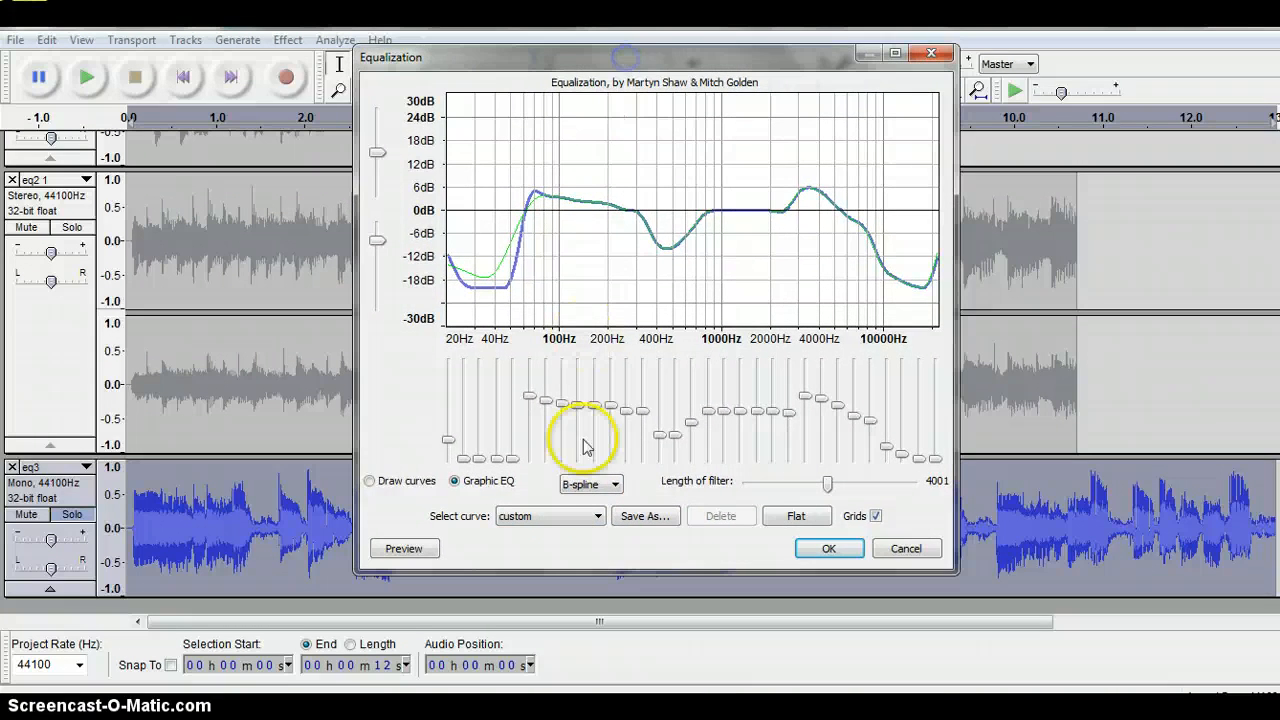
{"action": "left_click", "coordinate": [597, 515]}
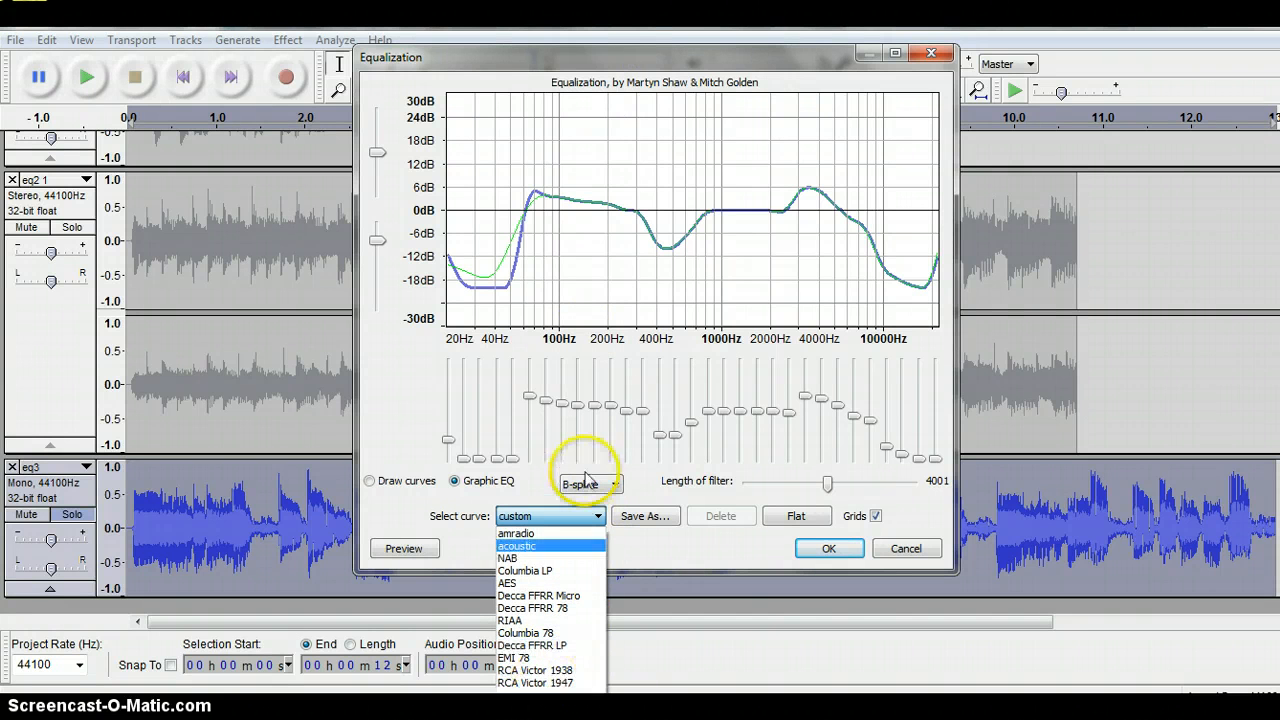
{"action": "left_click", "coordinate": [621, 46]}
{"action": "left_click_drag", "start_coordinate": [622, 48], "coordinate": [624, 46]}
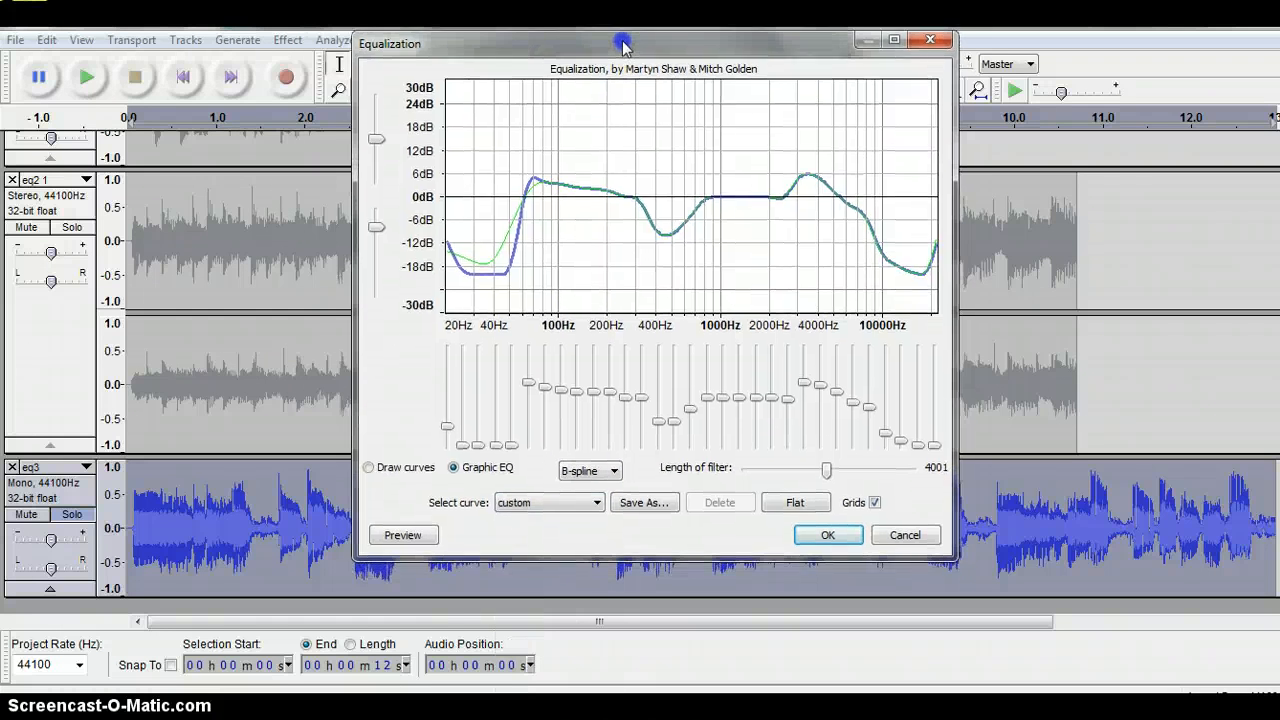
{"action": "left_click", "coordinate": [545, 503]}
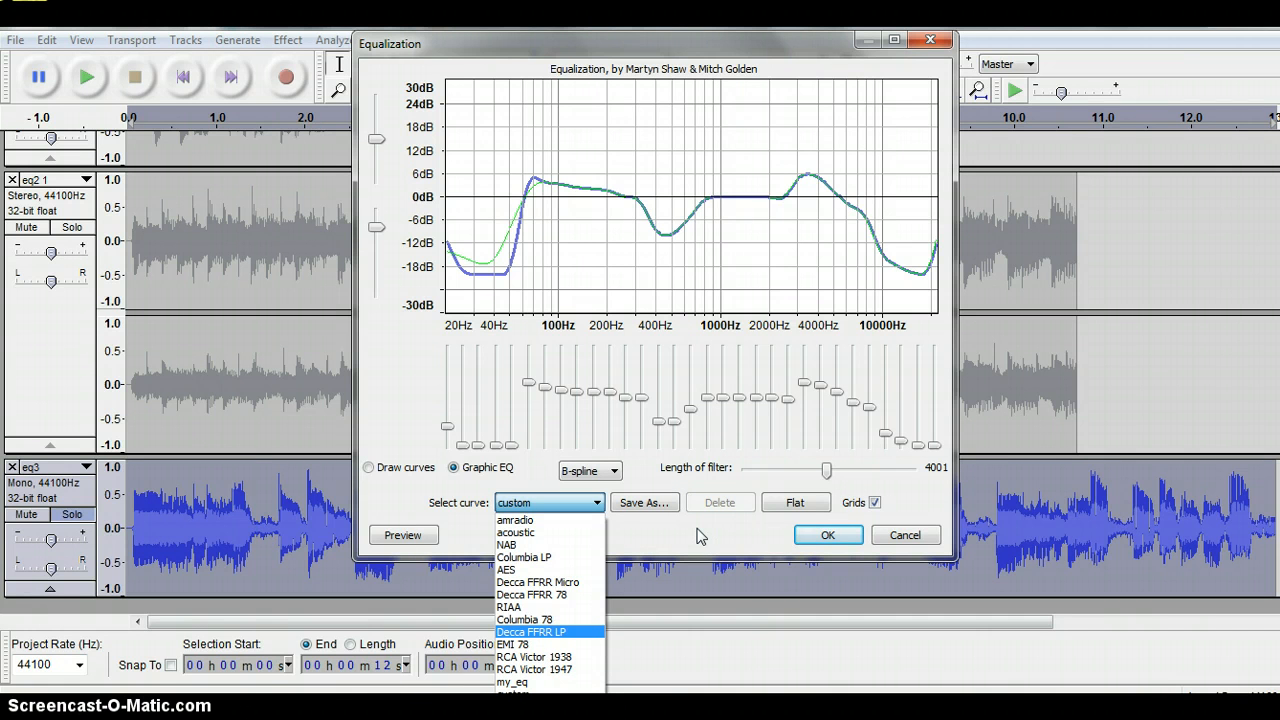
Step: Apply the current custom equalization curve to the eq3 track once more
{"action": "left_click", "coordinate": [829, 535]}
{"action": "left_click", "coordinate": [831, 536]}
{"action": "left_click", "coordinate": [830, 535]}
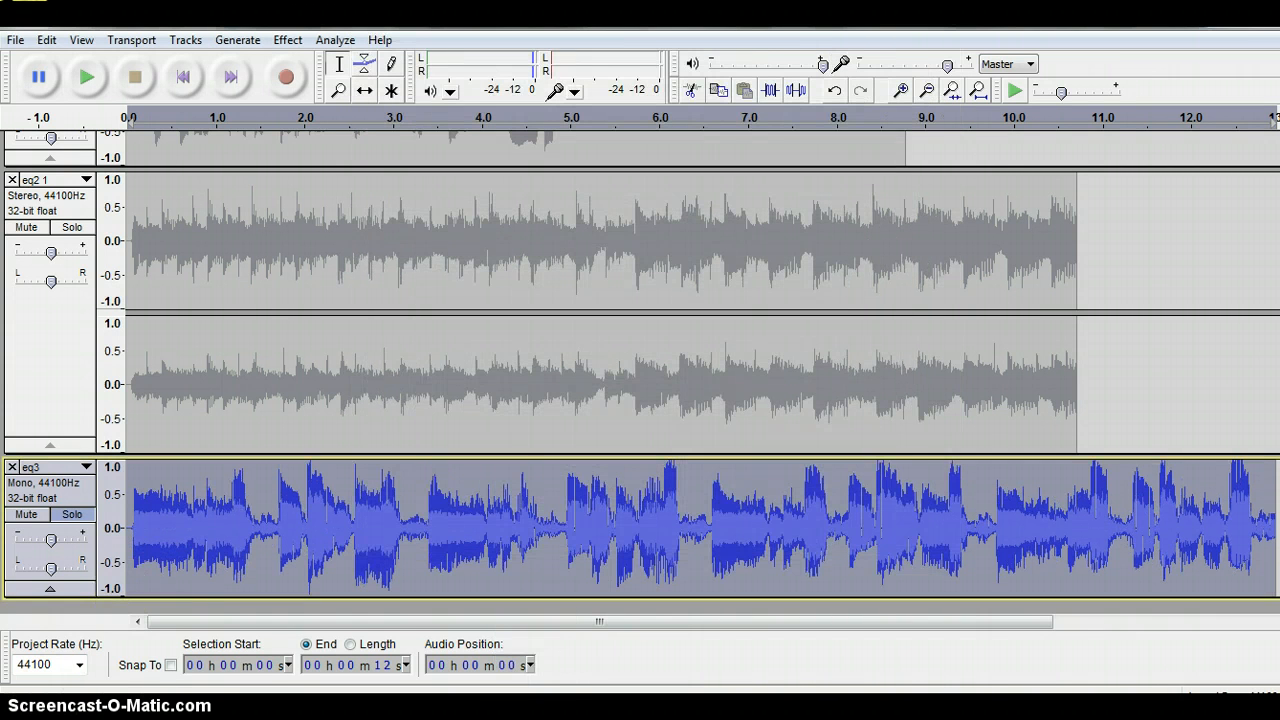
Step: Turn off Solo on the eq3 track, leaving eq2 unsoloed too, to make all tracks audible together
{"action": "left_click", "coordinate": [78, 518]}
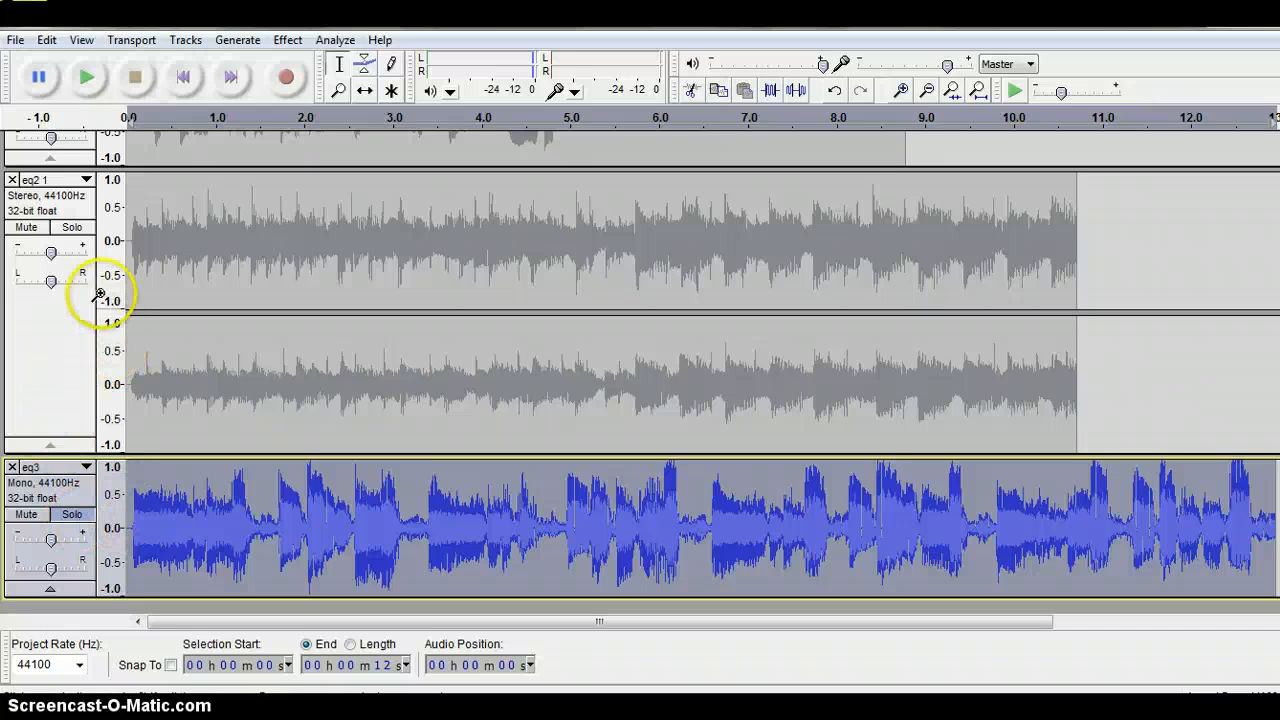
{"action": "left_click", "coordinate": [72, 229]}
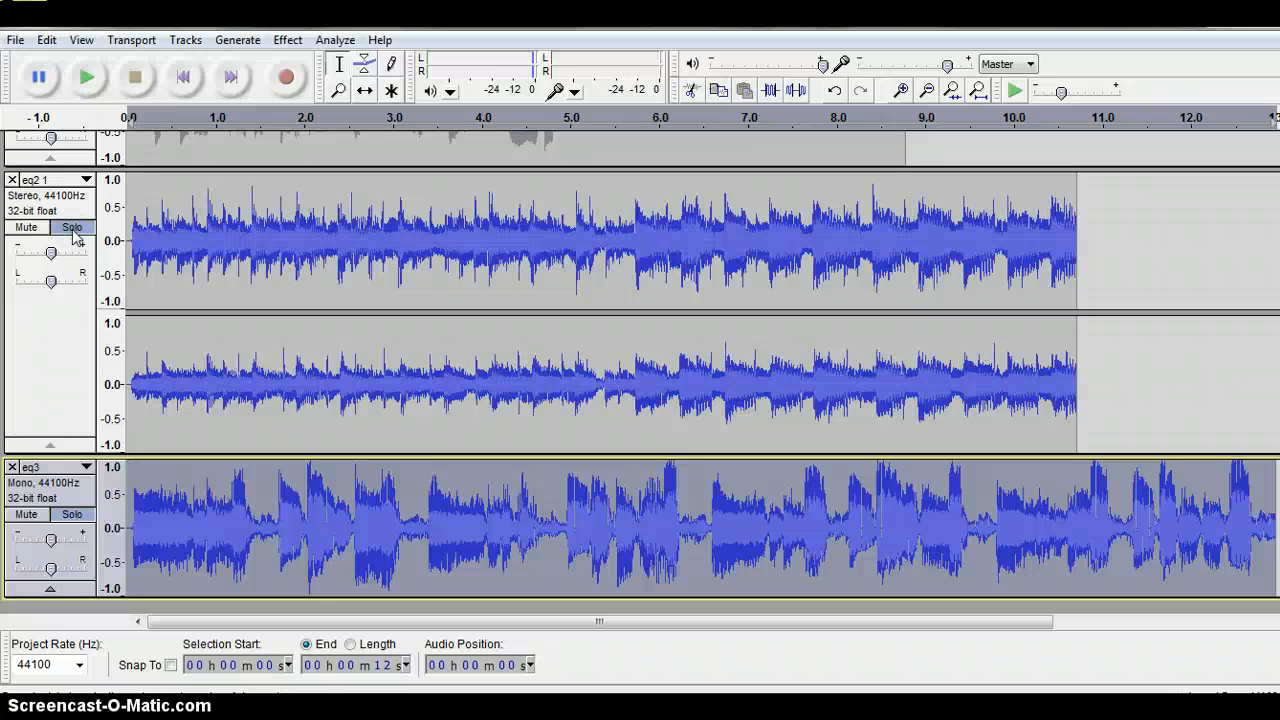
{"action": "left_click", "coordinate": [74, 228]}
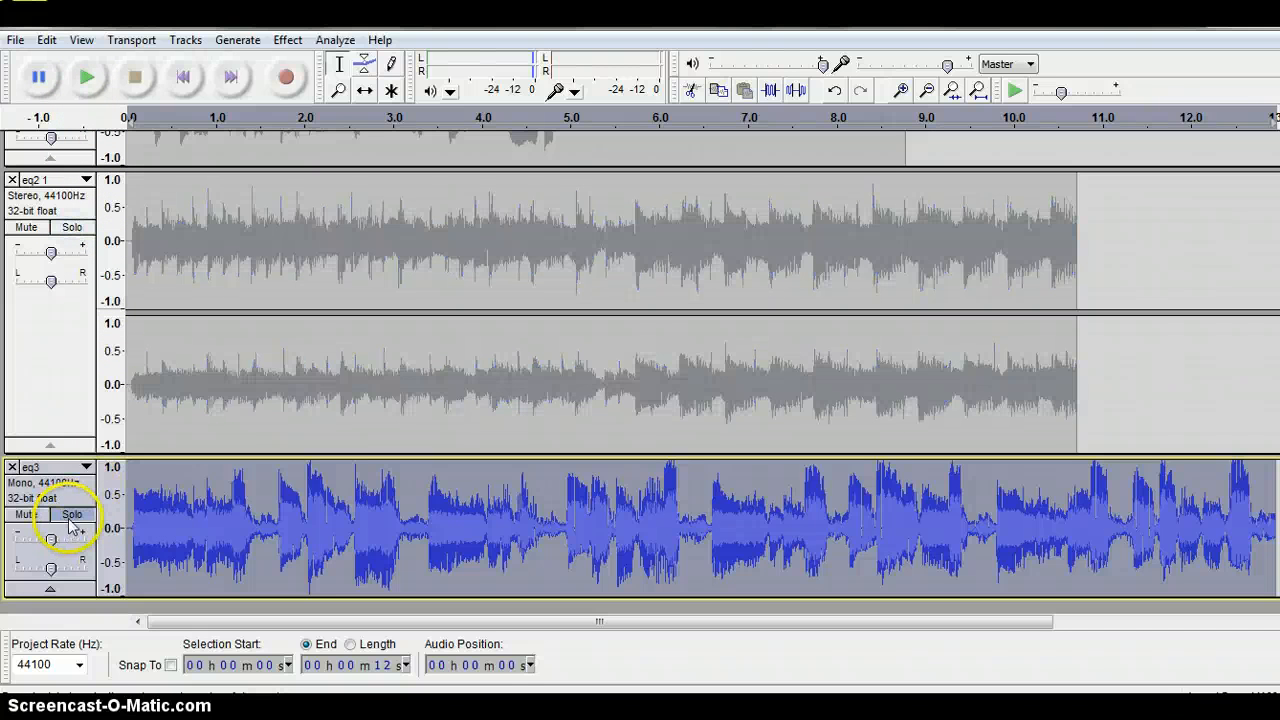
{"action": "left_click", "coordinate": [72, 516]}
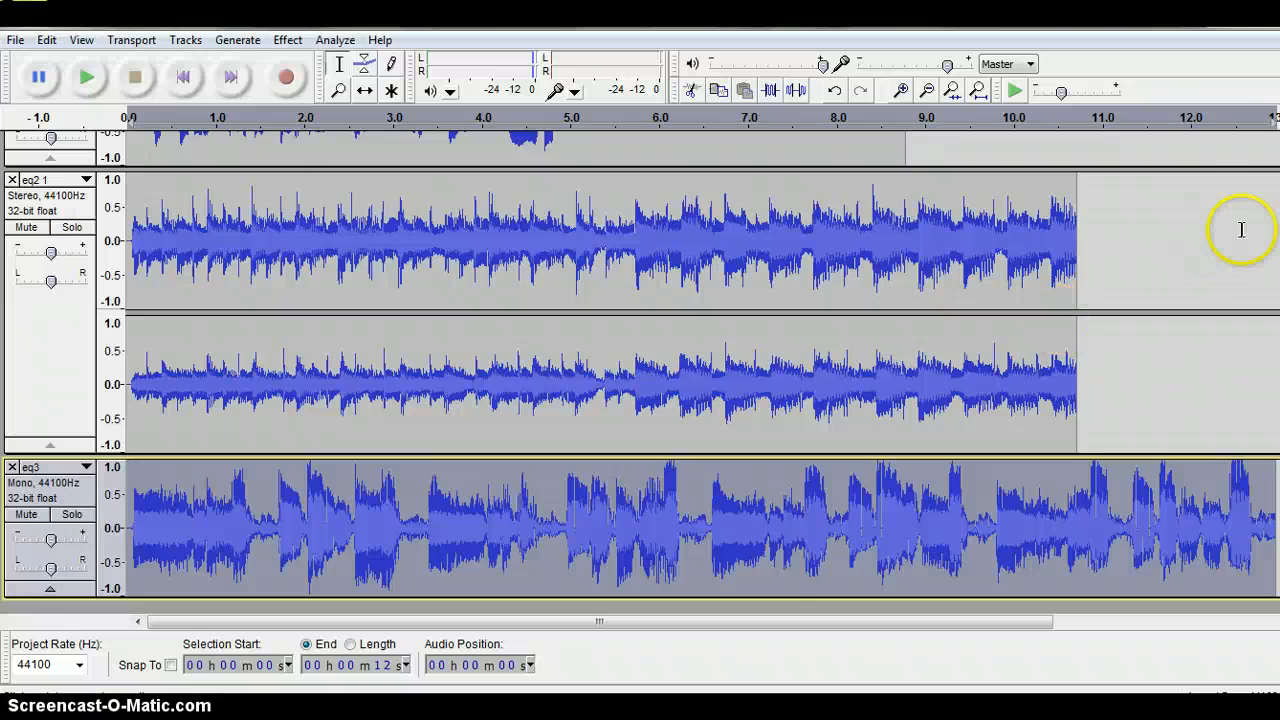
Step: Play the eq1, eq2 and eq3 tracks together and pause the playback
{"action": "scroll", "coordinate": [640, 372], "scroll_direction": "up", "scroll_amount": 3}
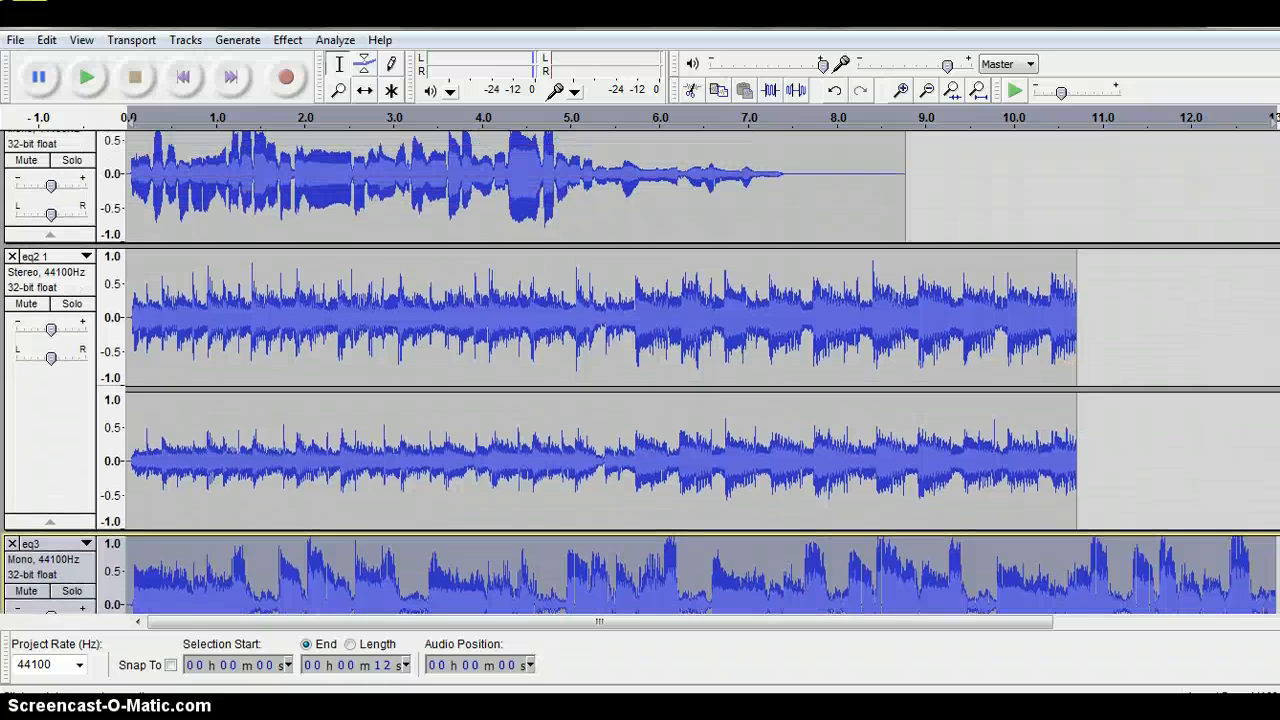
{"action": "left_click", "coordinate": [86, 84]}
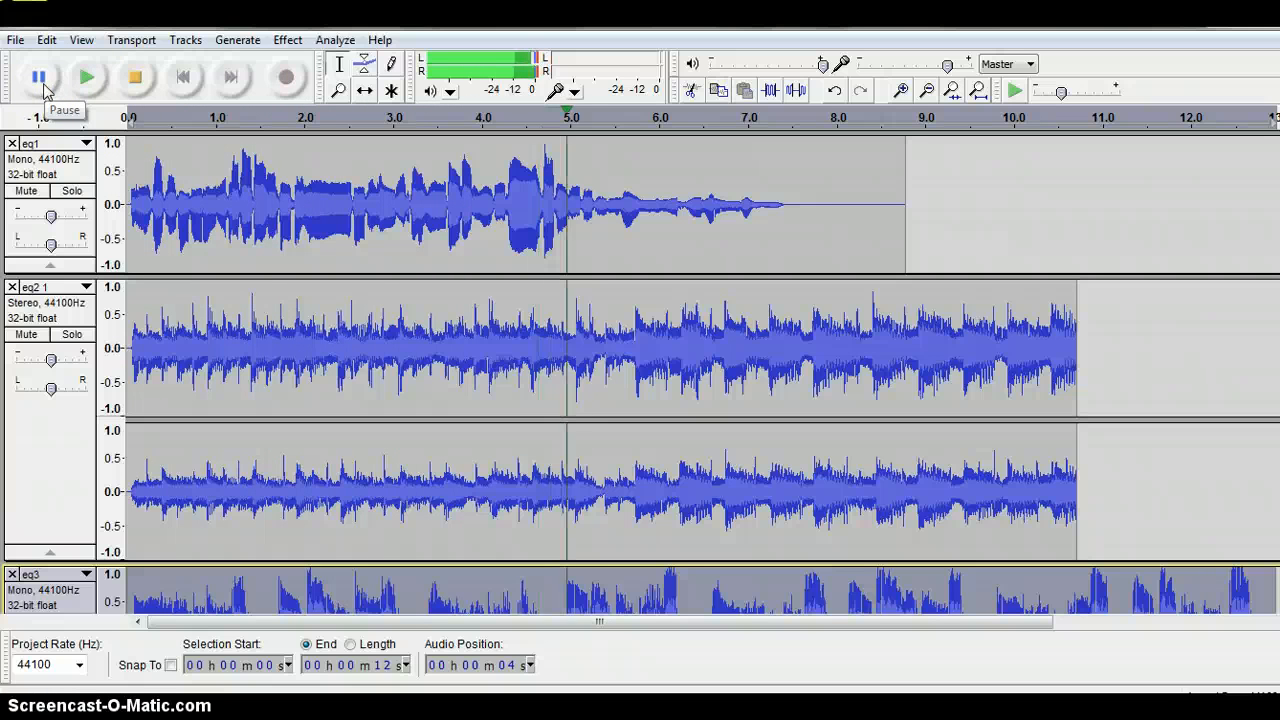
{"action": "left_click", "coordinate": [42, 84]}
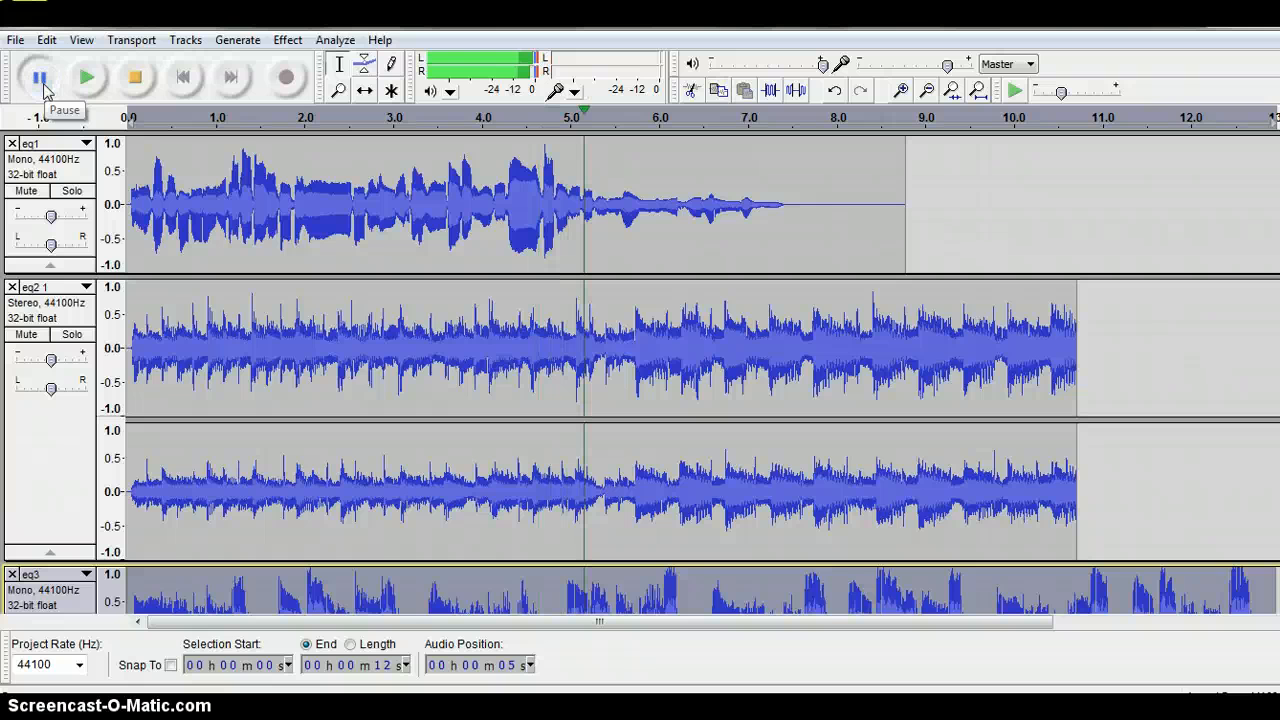
Step: Stop the playback completely and save the project
{"action": "left_click", "coordinate": [15, 40]}
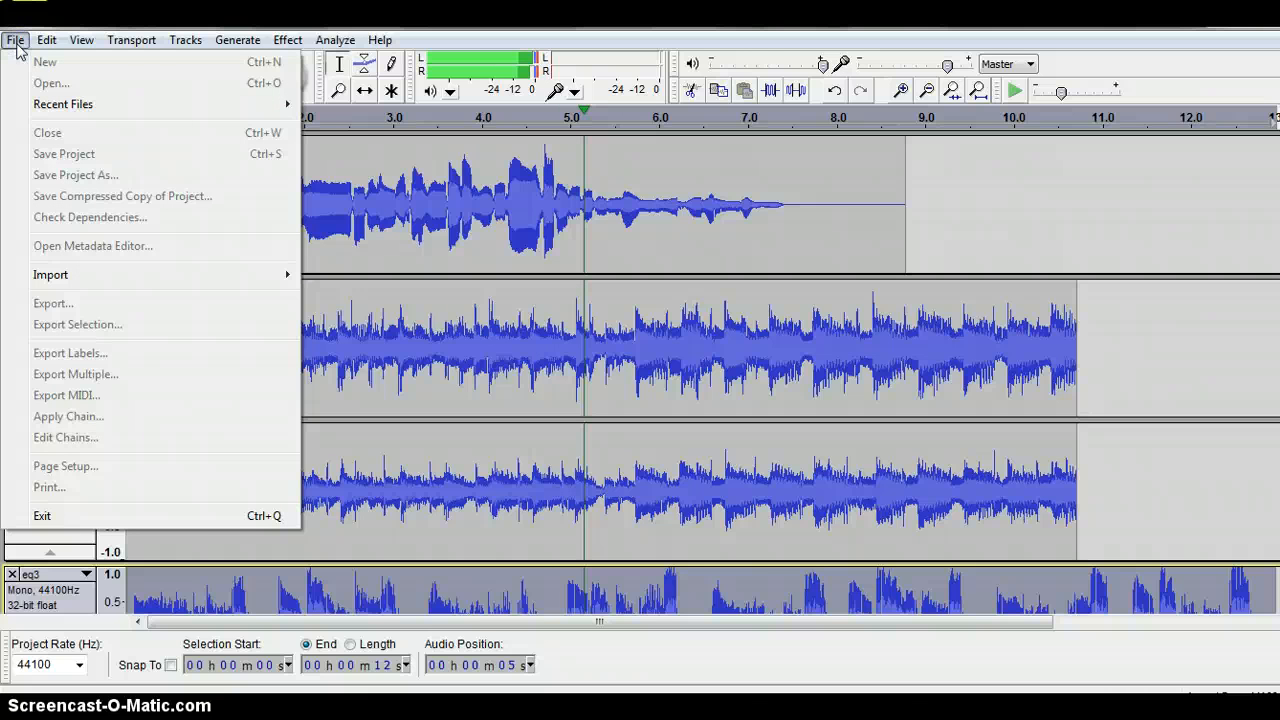
{"action": "left_click", "coordinate": [398, 119]}
{"action": "left_click", "coordinate": [131, 78]}
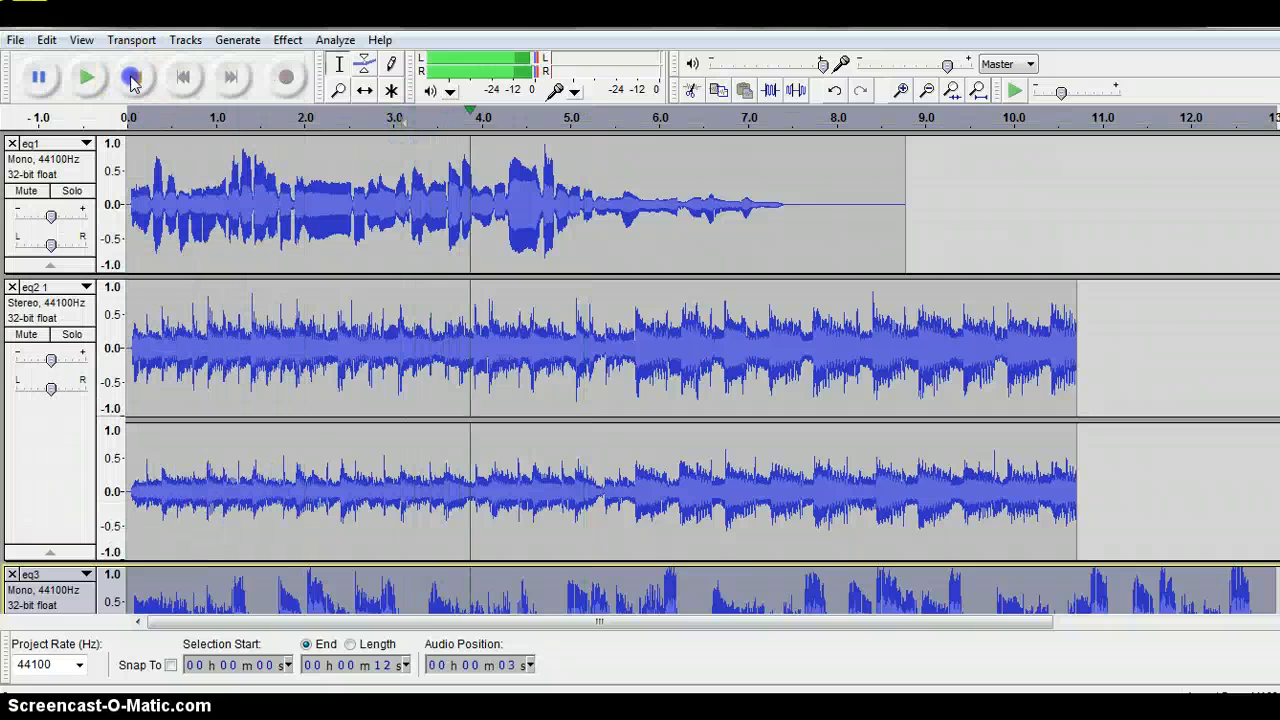
{"action": "left_click", "coordinate": [15, 40]}
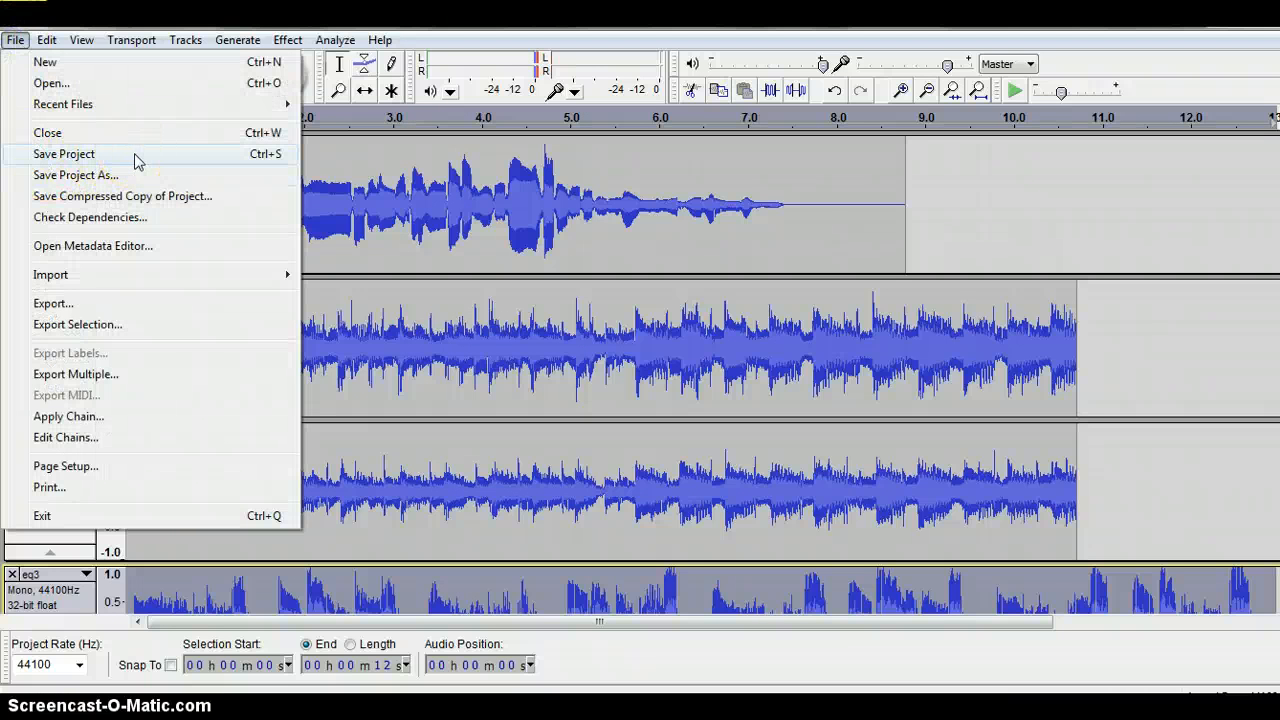
{"action": "left_click", "coordinate": [133, 153]}
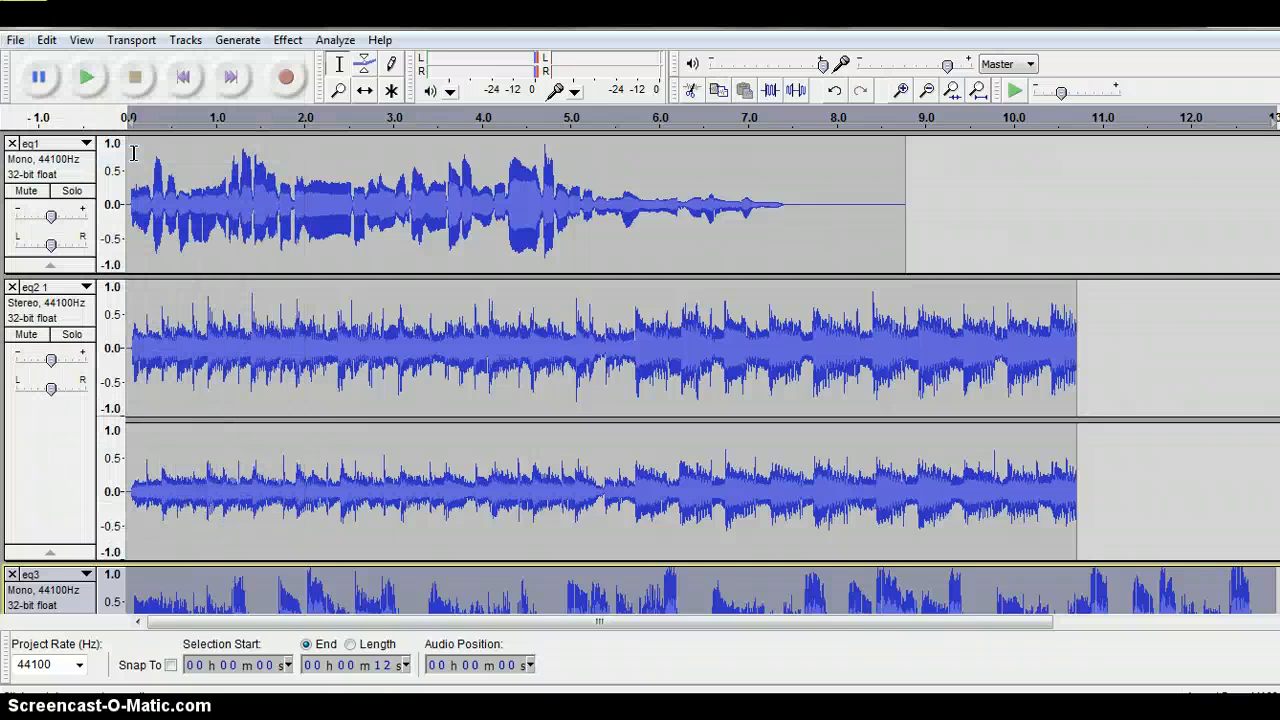